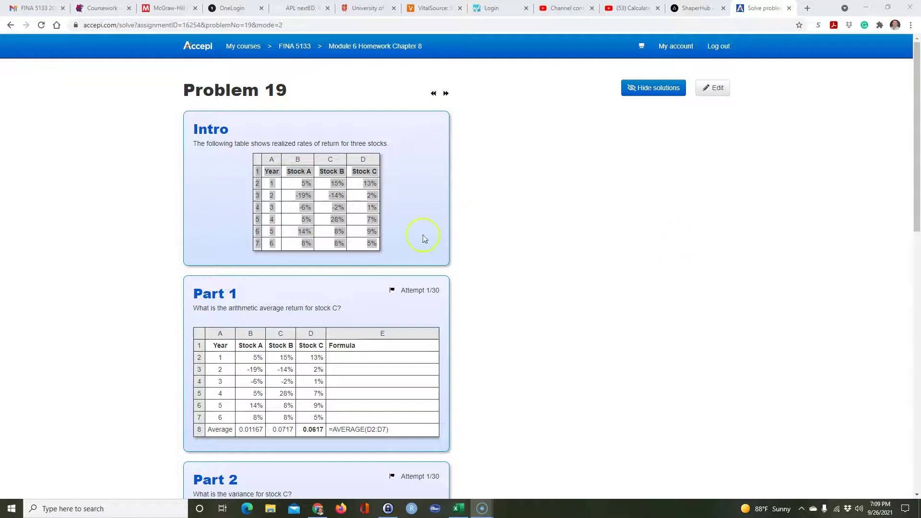
# Copy the table of realized returns for the three stocks from the Intro section of Problem 19.
pyautogui.click(512, 257)
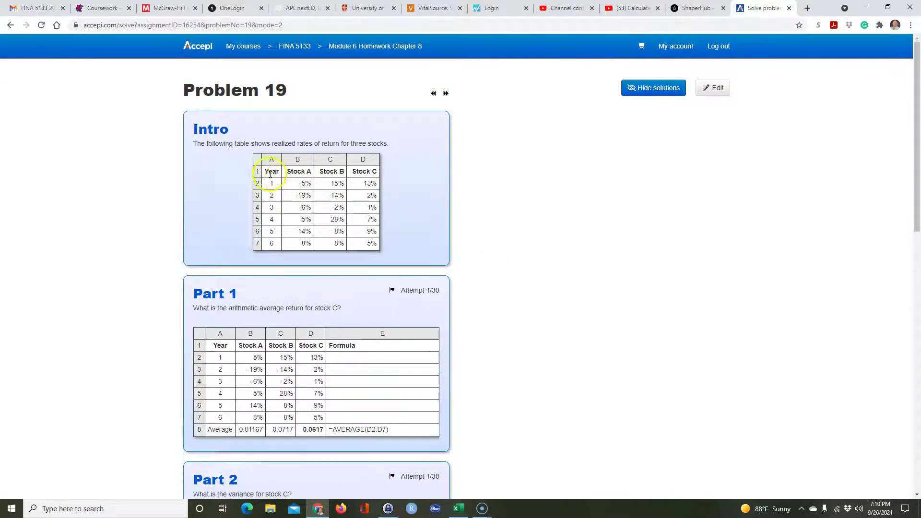
pyautogui.moveTo(268, 171); pyautogui.dragTo(322, 190)
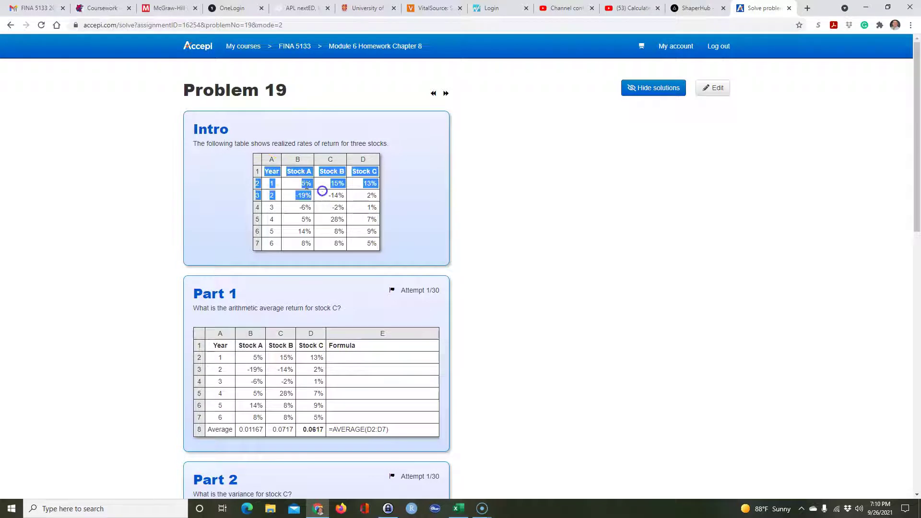
pyautogui.moveTo(258, 170); pyautogui.dragTo(377, 243)
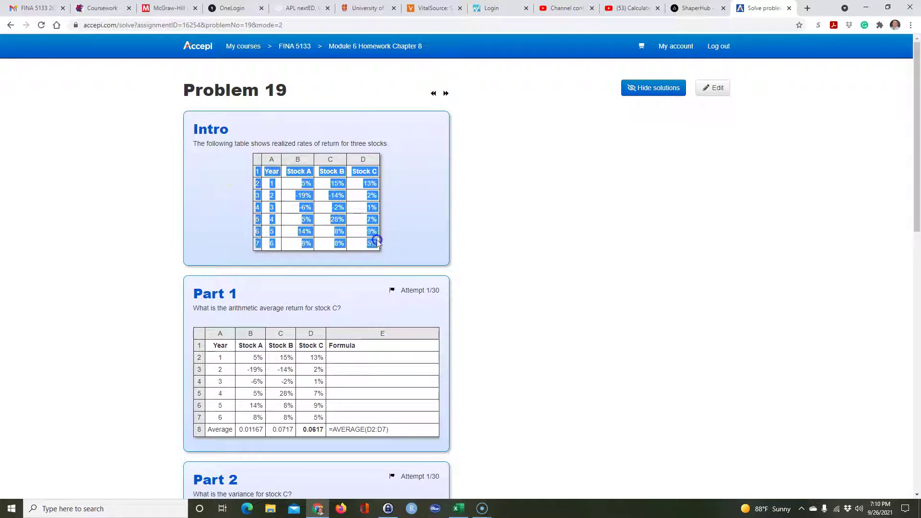
pyautogui.rightClick(338, 209)
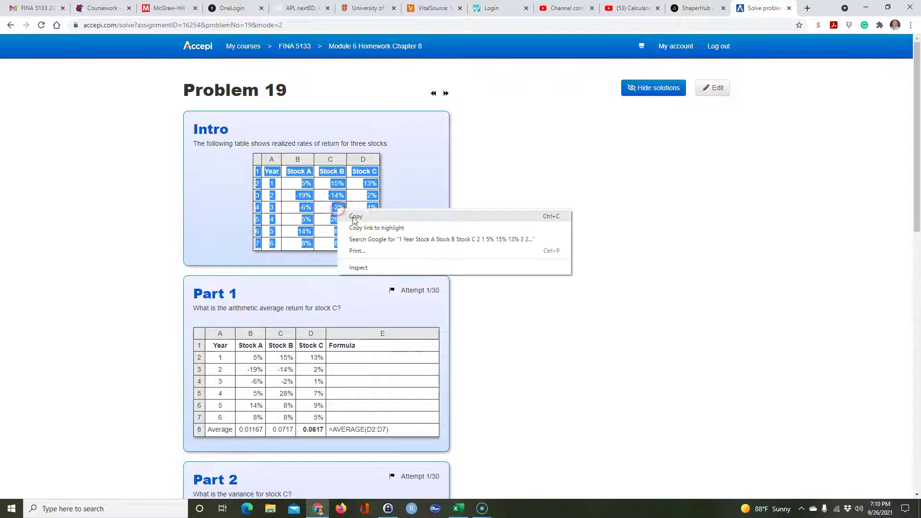
pyautogui.click(356, 217)
# Switch to Excel with a new blank workbook.
pyautogui.click(75, 507)
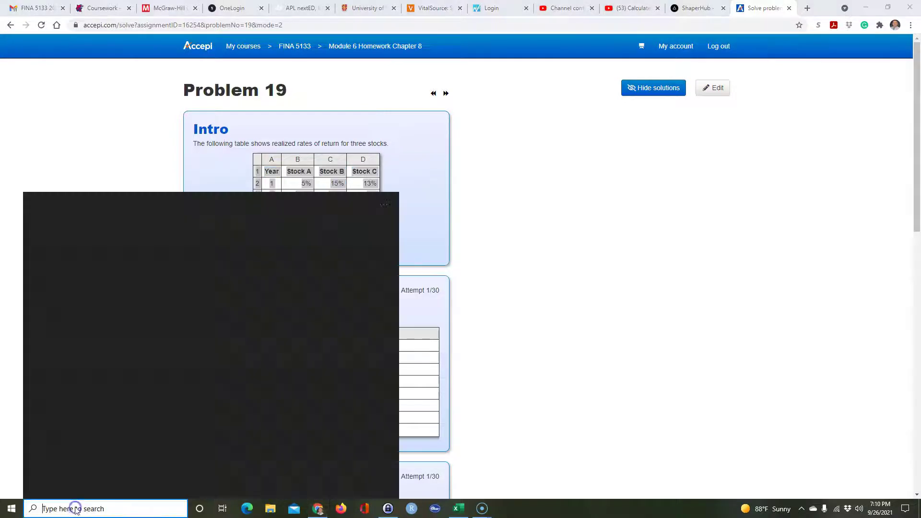
pyautogui.write('excel')
pyautogui.press('Return')
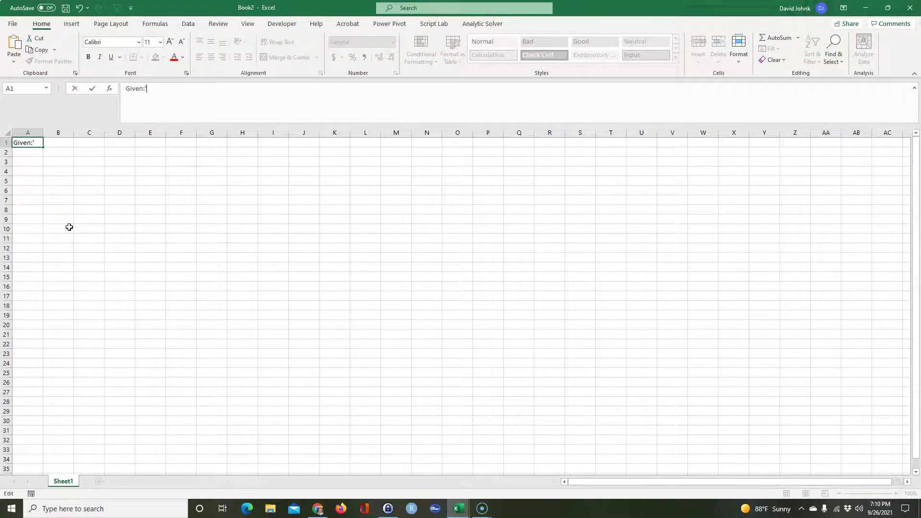
# Enter the heading "Given:" in cell A1 and make it bold and underlined.
pyautogui.click(46, 190)
pyautogui.click(26, 144)
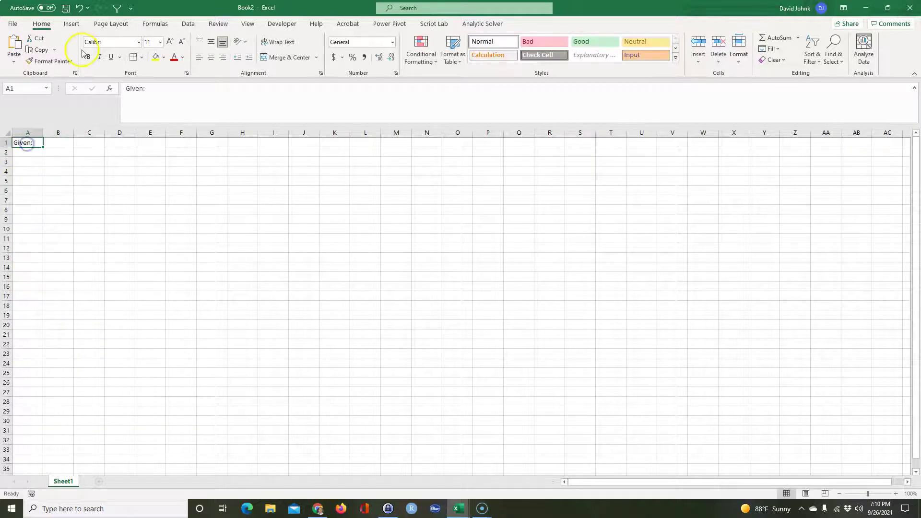
pyautogui.click(89, 57)
pyautogui.click(111, 57)
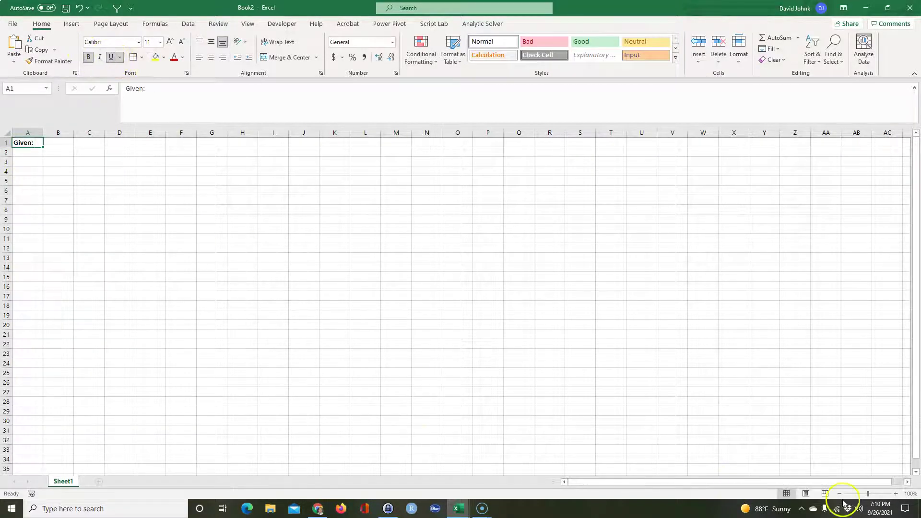
# Paste the copied stock returns table into the sheet starting at cell A2.
pyautogui.keyDown('ctrl'); pyautogui.scroll(5, 561, 319); pyautogui.keyUp('ctrl')
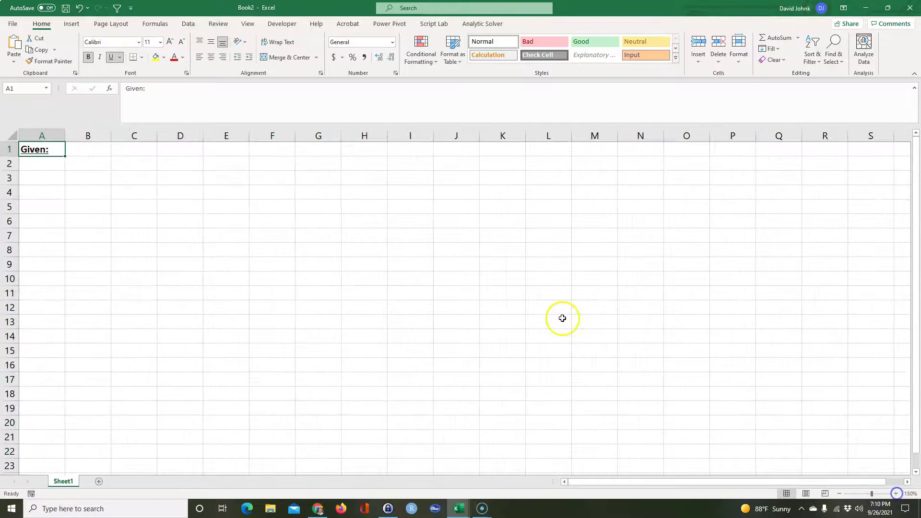
pyautogui.moveTo(272, 250); pyautogui.dragTo(272, 264)
pyautogui.click(43, 165)
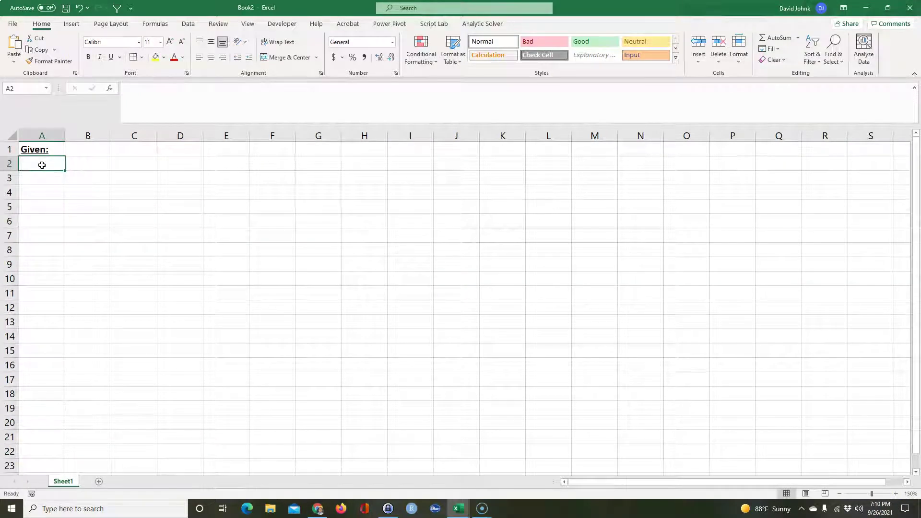
pyautogui.hotkey('ctrl', 'v')
pyautogui.click(87, 312)
pyautogui.click(271, 257)
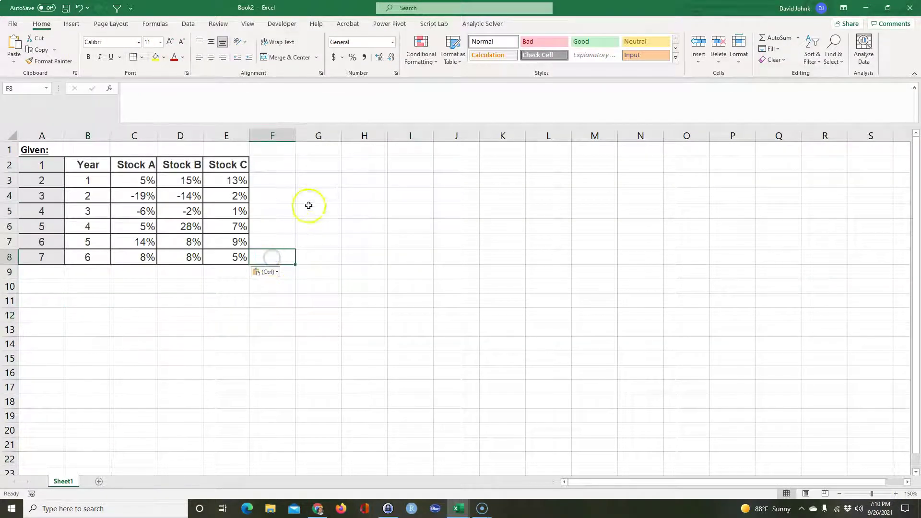
# Strip the web formatting from the pasted table A2:E8 by applying an empty cell's format with Format Painter.
pyautogui.click(366, 226)
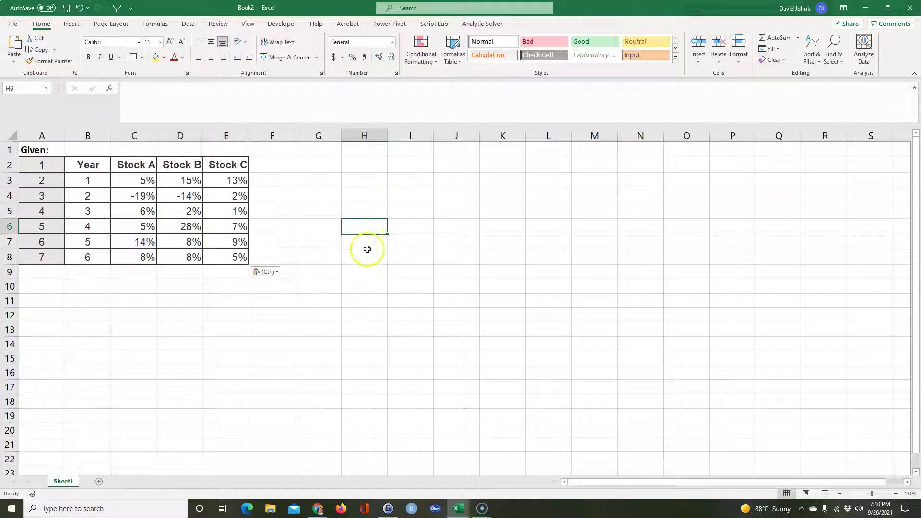
pyautogui.click(50, 61)
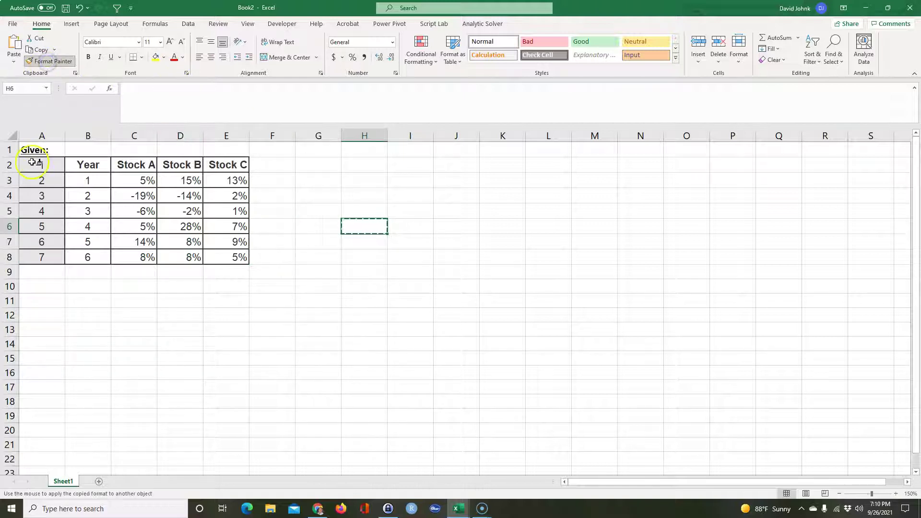
pyautogui.moveTo(32, 162)
pyautogui.mouseDown()
pyautogui.moveTo(207, 229)
pyautogui.moveTo(220, 257)
pyautogui.mouseUp()
pyautogui.click(211, 306)
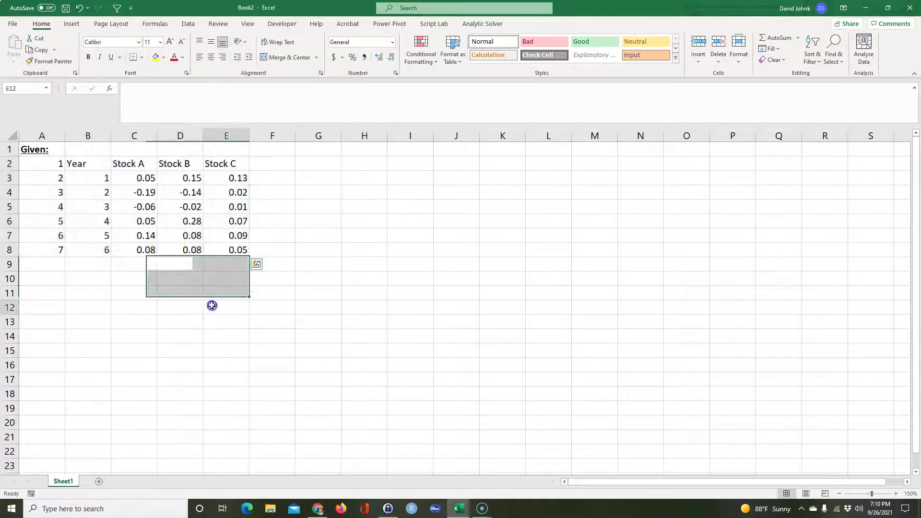
# Delete the row-number cells A2:A8 and shift the remaining table cells left.
pyautogui.click(136, 178)
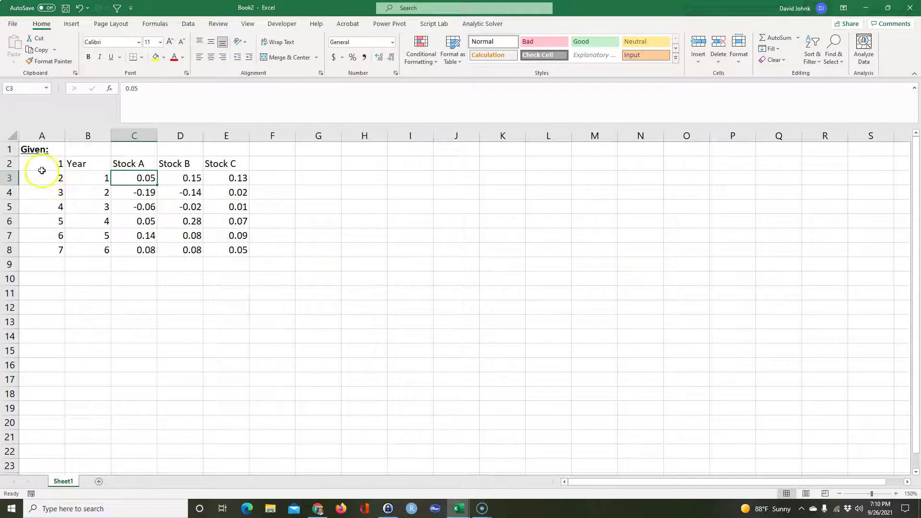
pyautogui.moveTo(41, 170); pyautogui.dragTo(39, 244)
pyautogui.rightClick(36, 219)
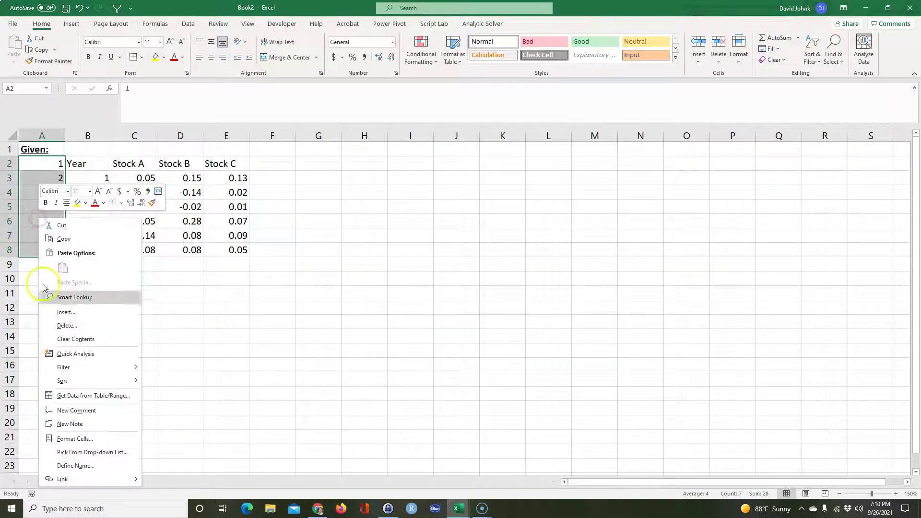
pyautogui.click(66, 326)
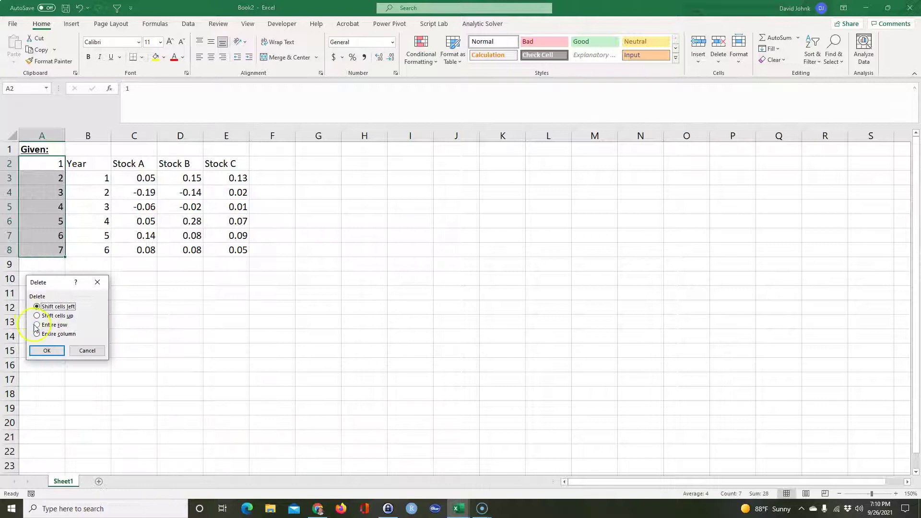
pyautogui.click(42, 350)
pyautogui.click(70, 336)
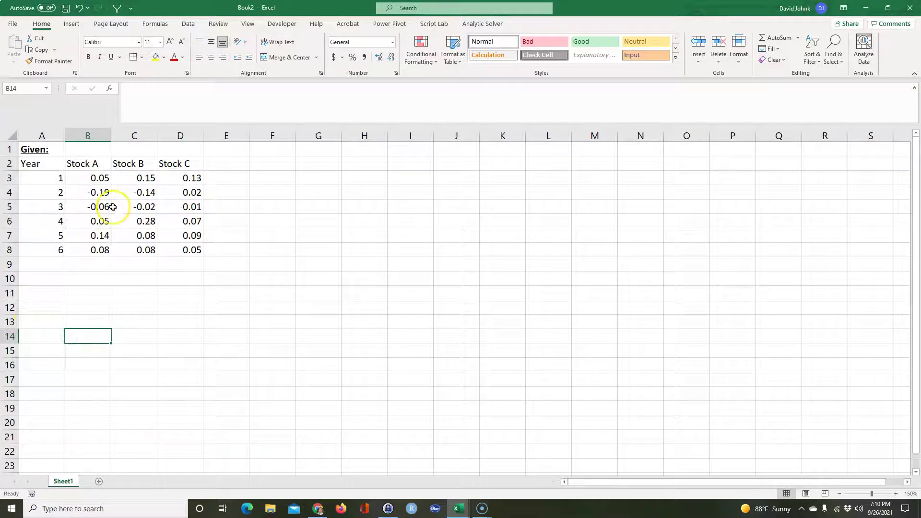
# Format the stock returns in B3:D8 as percentages with two decimal places.
pyautogui.moveTo(98, 177); pyautogui.dragTo(187, 249)
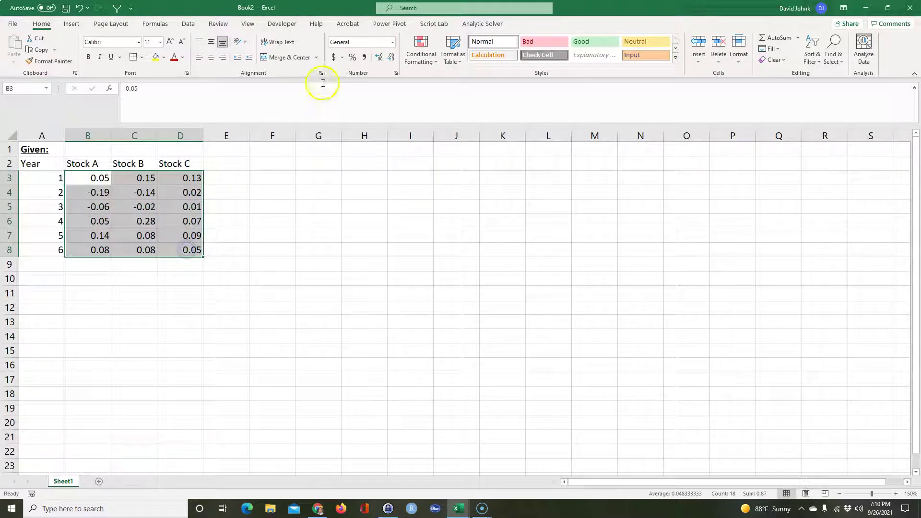
pyautogui.click(353, 57)
pyautogui.click(379, 57)
pyautogui.click(379, 57)
pyautogui.click(163, 274)
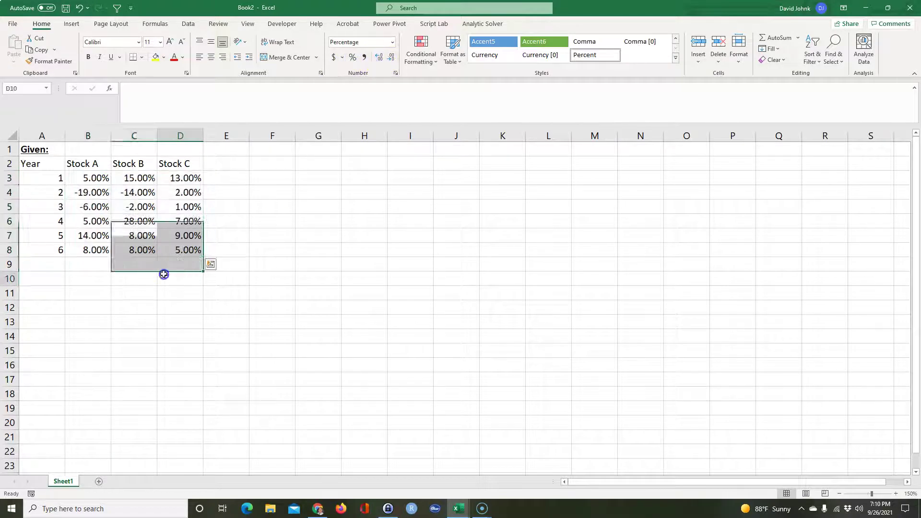
pyautogui.click(118, 296)
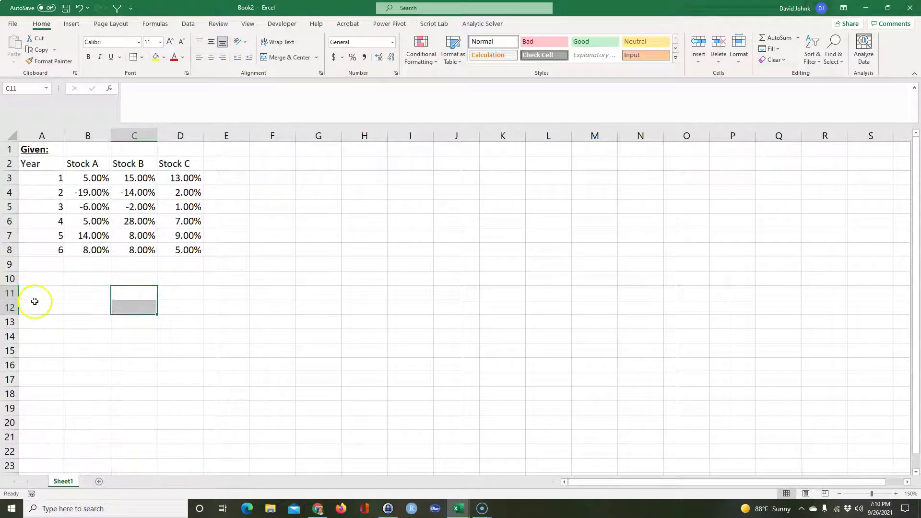
# Enter the heading "Find:" in cell A9 and make it bold and underlined.
pyautogui.click(43, 263)
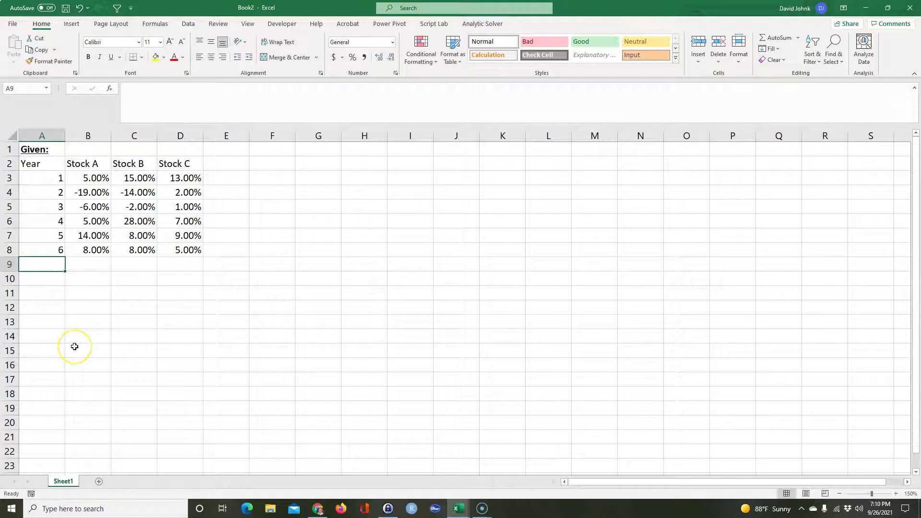
pyautogui.write('Find:')
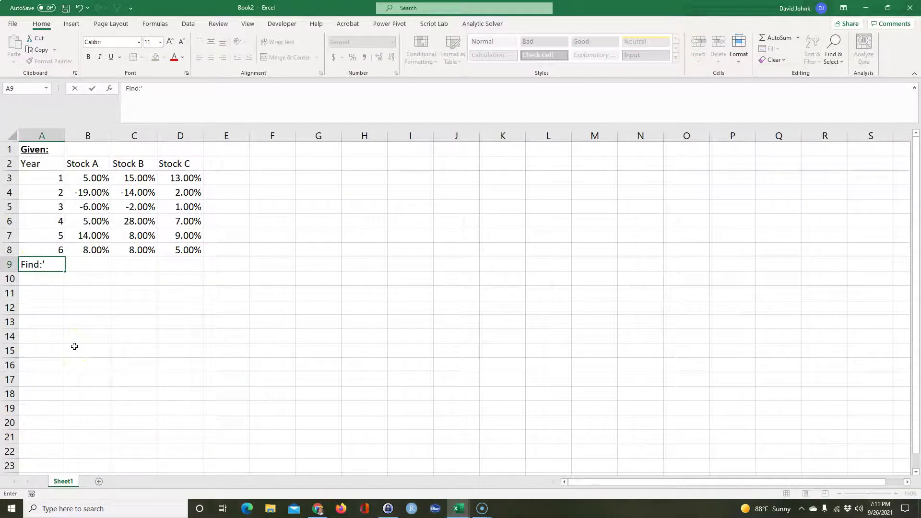
pyautogui.click(94, 346)
pyautogui.click(38, 265)
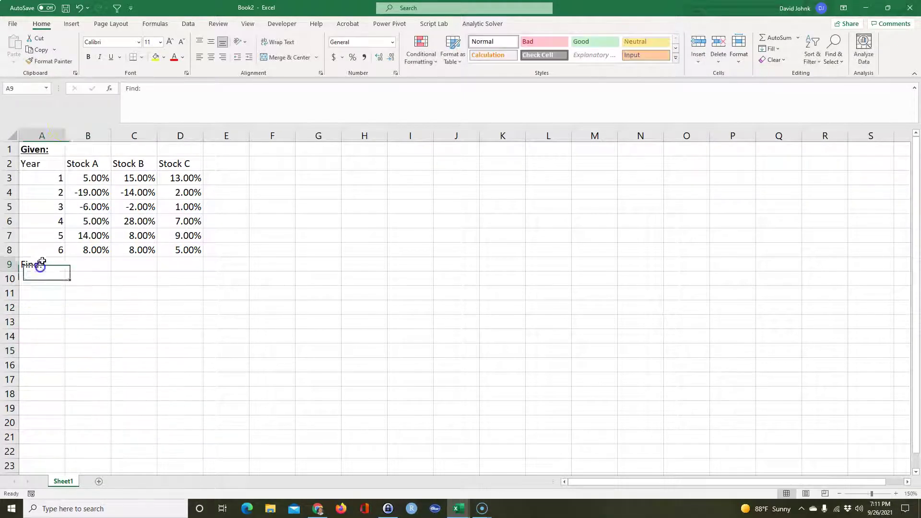
pyautogui.click(111, 57)
pyautogui.click(236, 336)
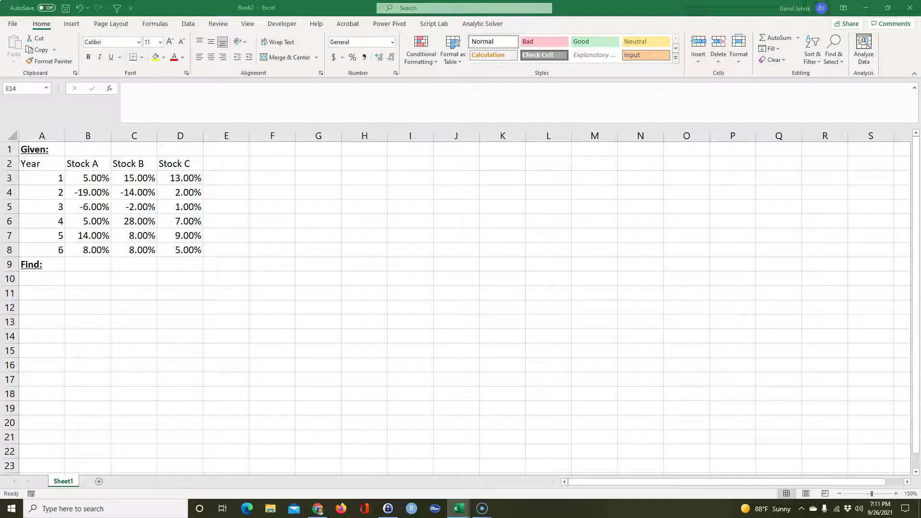
# Paste the prepared question template with E(r), the σ matrix, weights of 40%, 20% and 40%, and portfolio results under the "Find:" heading.
pyautogui.hotkey('ctrl', 'c')
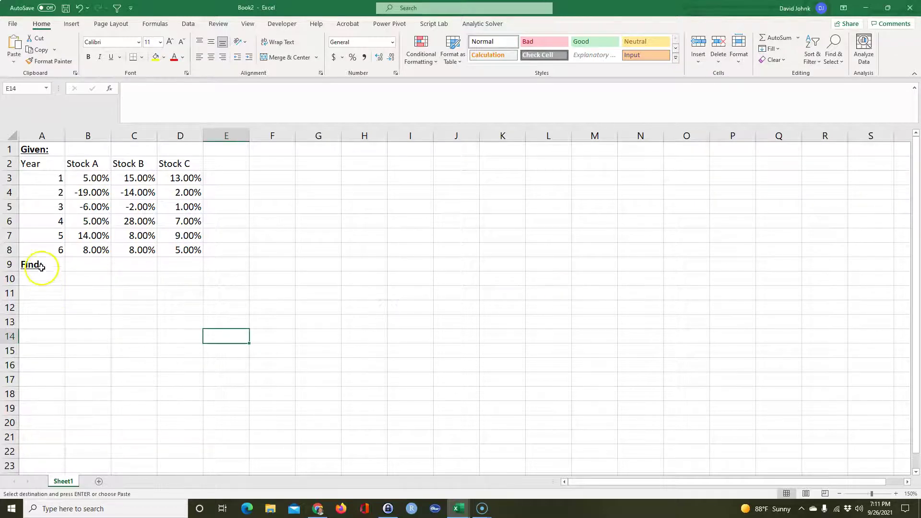
pyautogui.click(41, 266)
pyautogui.hotkey('ctrl', 'v')
pyautogui.click(350, 364)
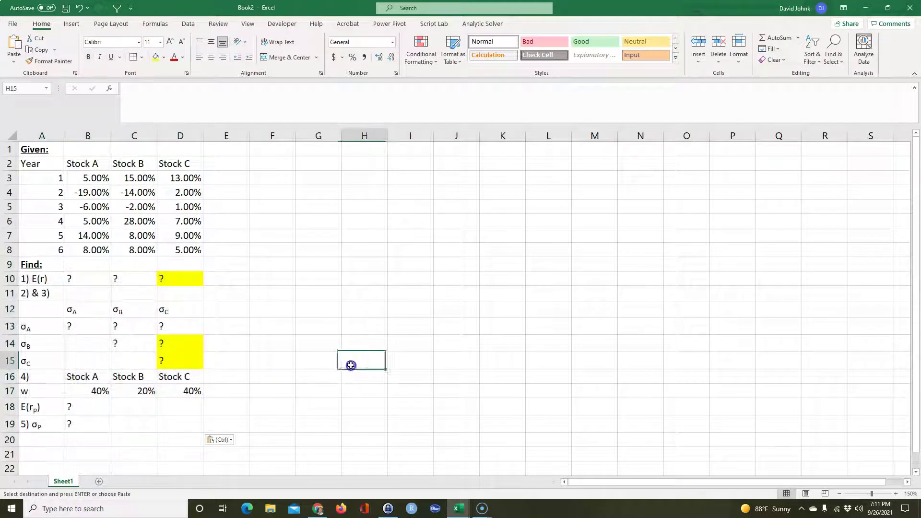
pyautogui.moveTo(38, 278); pyautogui.dragTo(163, 277)
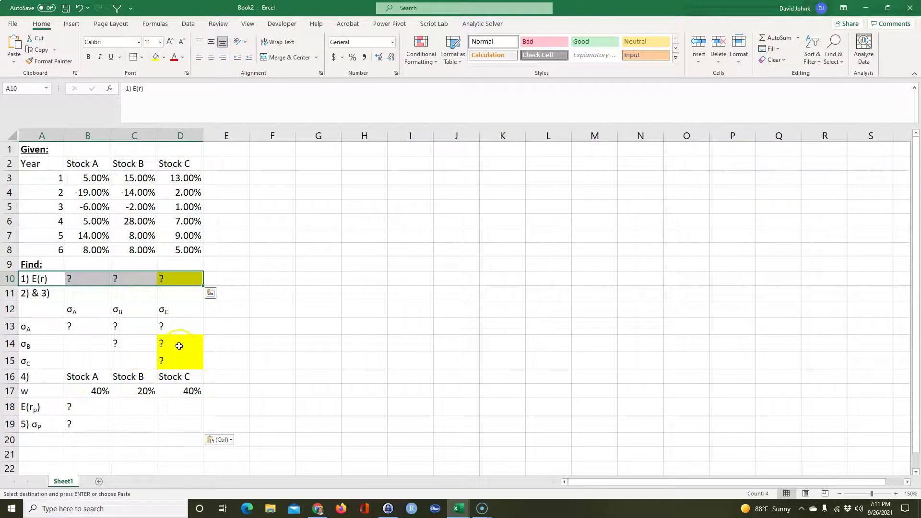
# Insert the Greek capital letter sigma (Σ) into cell A12 as the matrix's corner symbol.
pyautogui.click(37, 311)
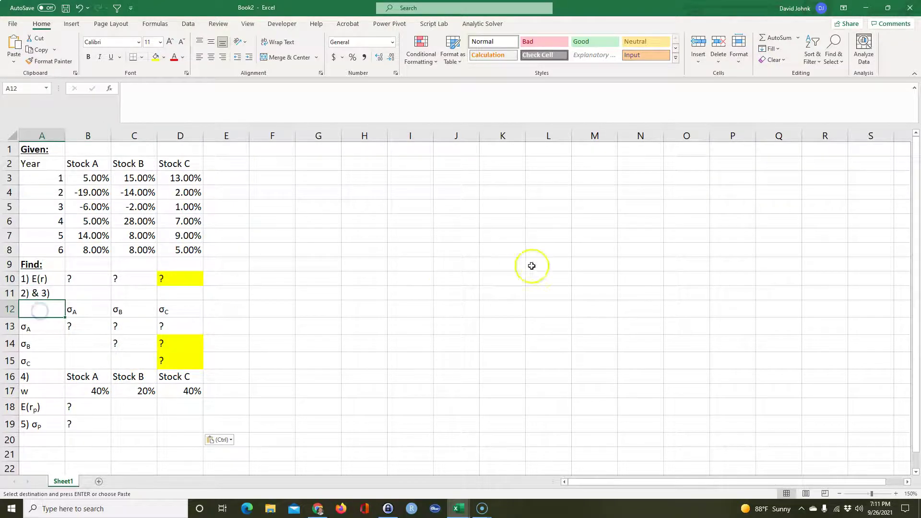
pyautogui.click(72, 24)
pyautogui.click(885, 43)
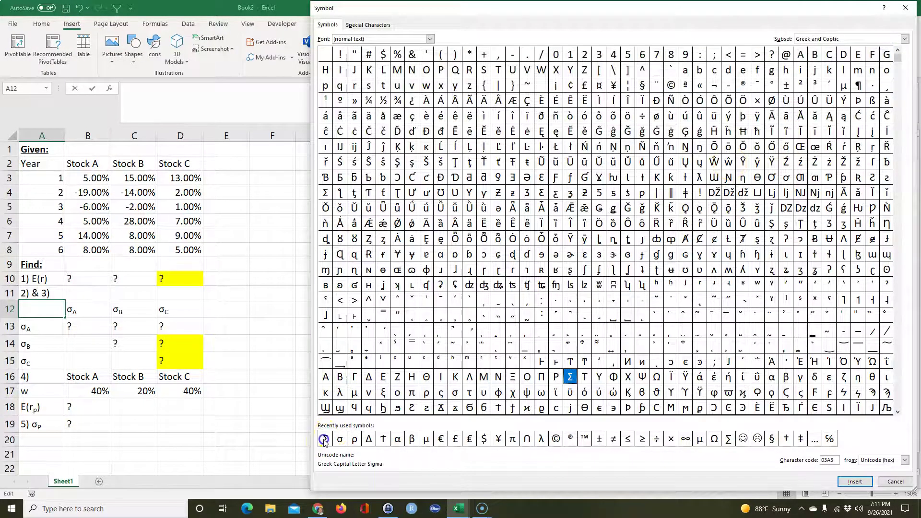
pyautogui.doubleClick(324, 439)
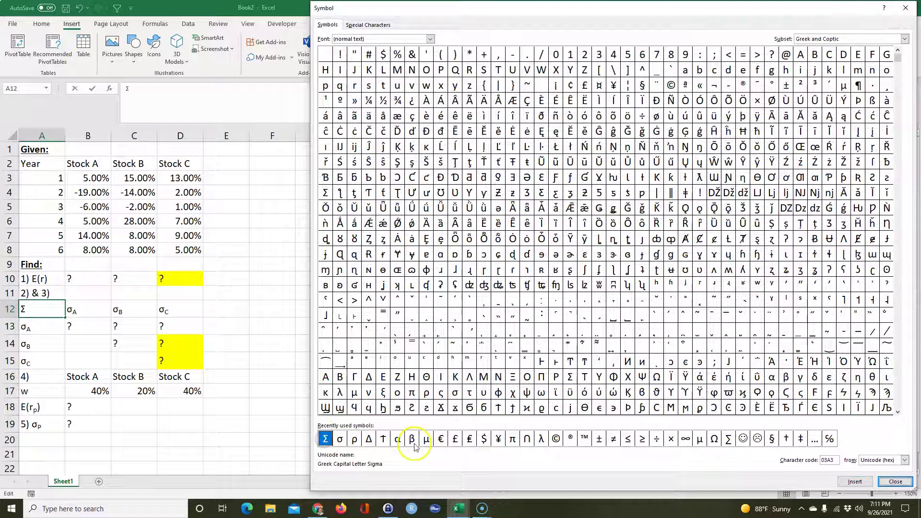
pyautogui.click(895, 481)
pyautogui.click(99, 351)
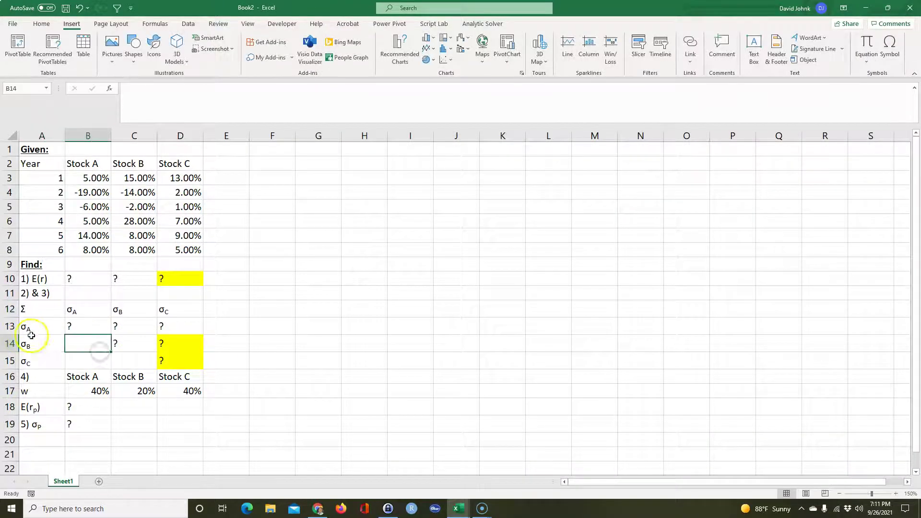
# Move the σ matrix and the portfolio rows below it down one row, so the block starts in row 13.
pyautogui.moveTo(29, 309); pyautogui.dragTo(192, 421)
pyautogui.moveTo(111, 300); pyautogui.dragTo(117, 319)
pyautogui.click(28, 311)
pyautogui.click(34, 320)
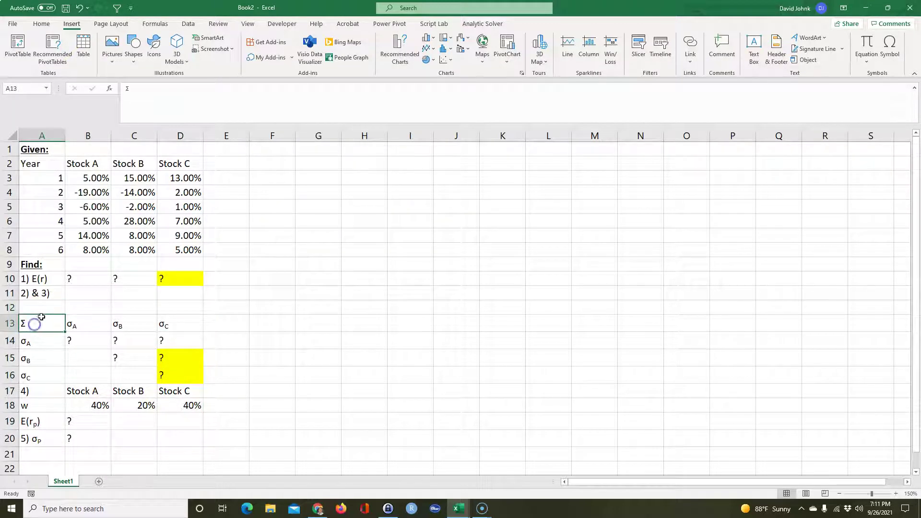
# Move the Σ symbol to cell A12 and label it "VarCovar matrix" in cell B12.
pyautogui.moveTo(41, 316); pyautogui.dragTo(42, 307)
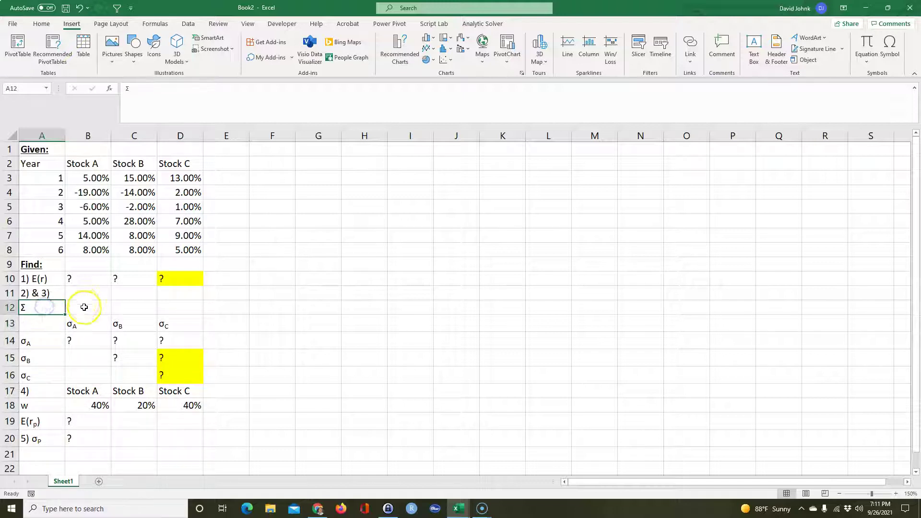
pyautogui.click(90, 312)
pyautogui.write('VarCovar matrix')
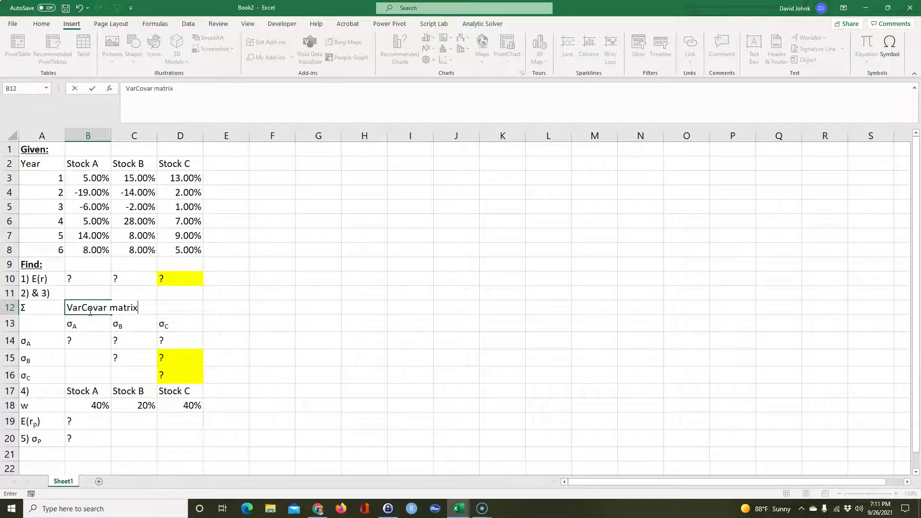
# Commit the "VarCovar matrix" label in cell B12.
pyautogui.press('Return')
# Examine the variance cells on the VarCovar matrix's diagonal and the covariance cells above it.
pyautogui.click(85, 339)
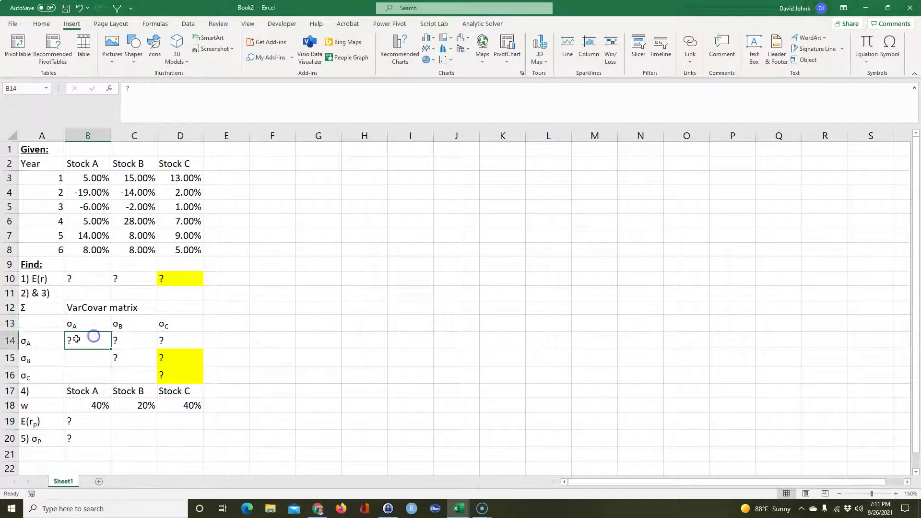
pyautogui.click(30, 340)
pyautogui.click(89, 339)
pyautogui.click(129, 357)
pyautogui.click(163, 376)
pyautogui.click(129, 340)
pyautogui.click(165, 341)
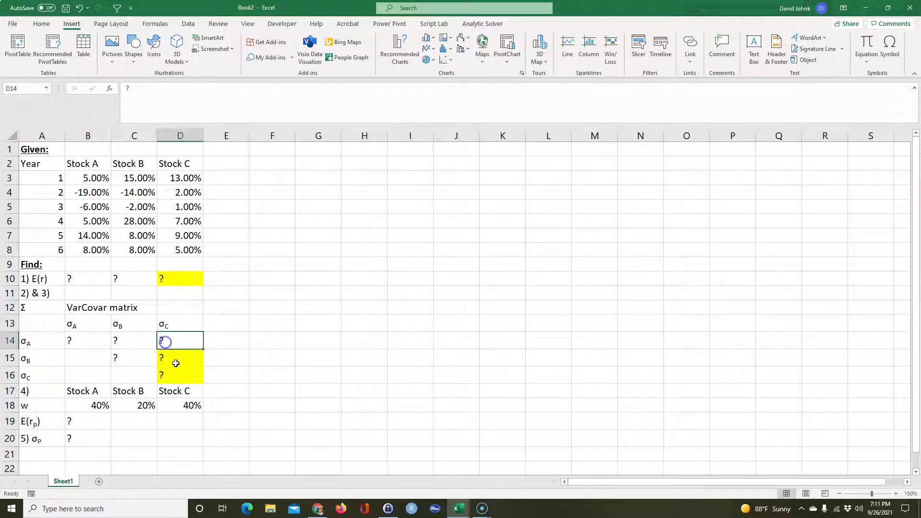
pyautogui.click(179, 360)
pyautogui.click(187, 339)
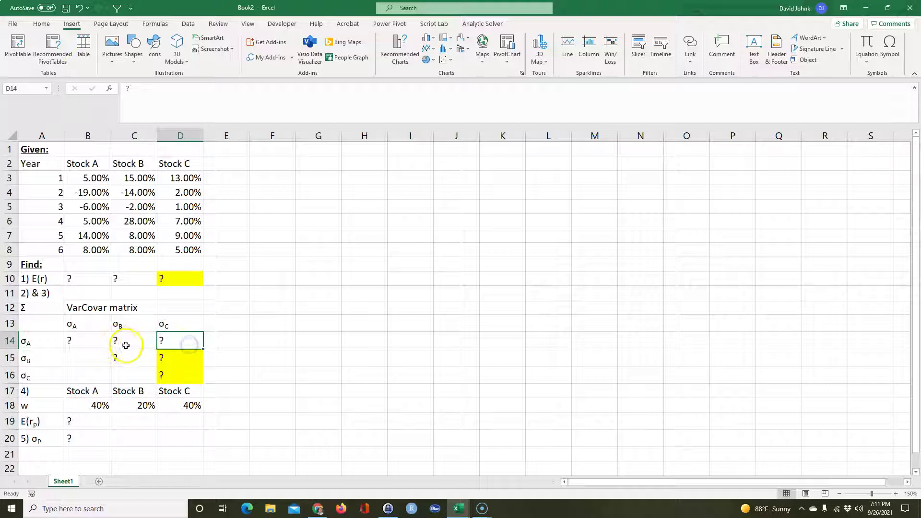
# Compare the covariance cells C14 and D14 with their mirrored cells B15 and B16 below the diagonal.
pyautogui.click(130, 340)
pyautogui.click(92, 353)
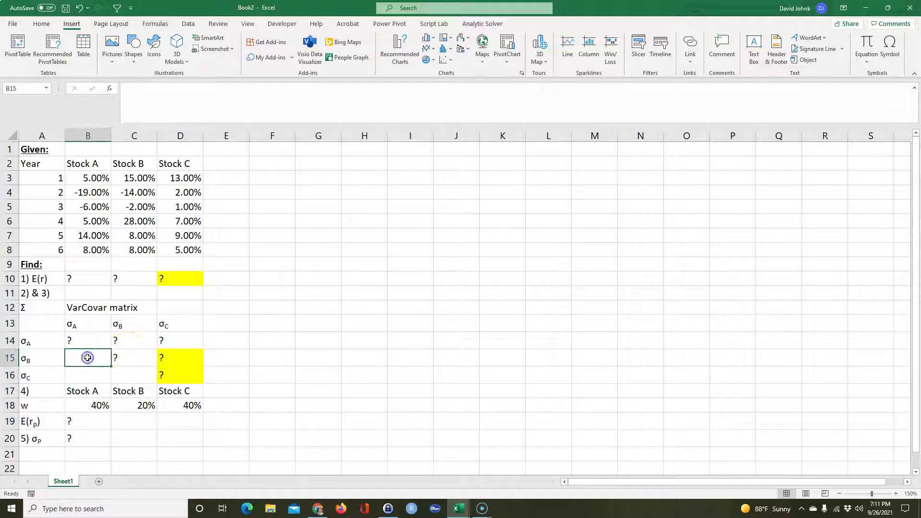
pyautogui.click(176, 339)
pyautogui.click(82, 376)
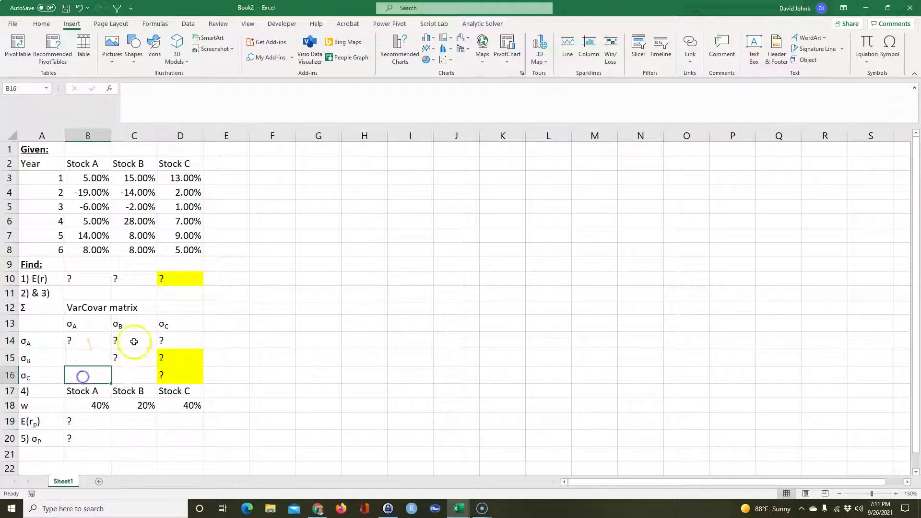
pyautogui.click(138, 343)
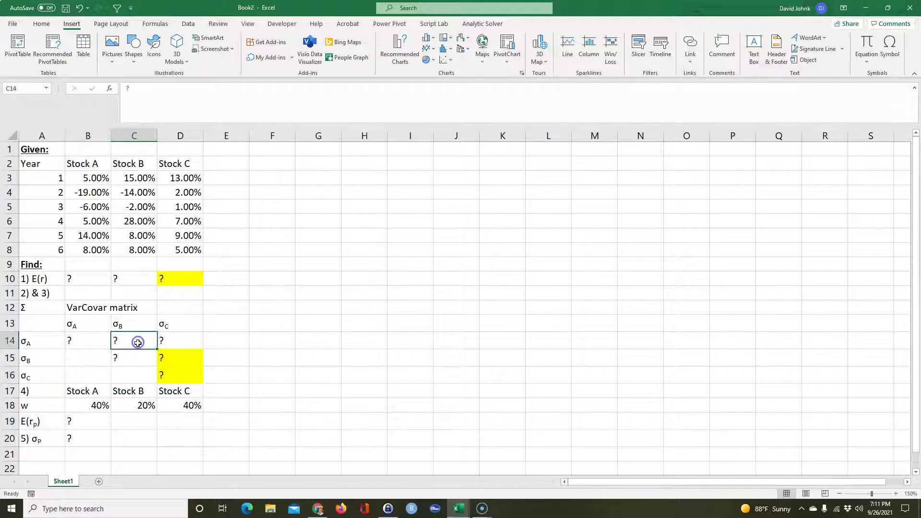
pyautogui.click(81, 361)
pyautogui.click(181, 339)
pyautogui.click(79, 377)
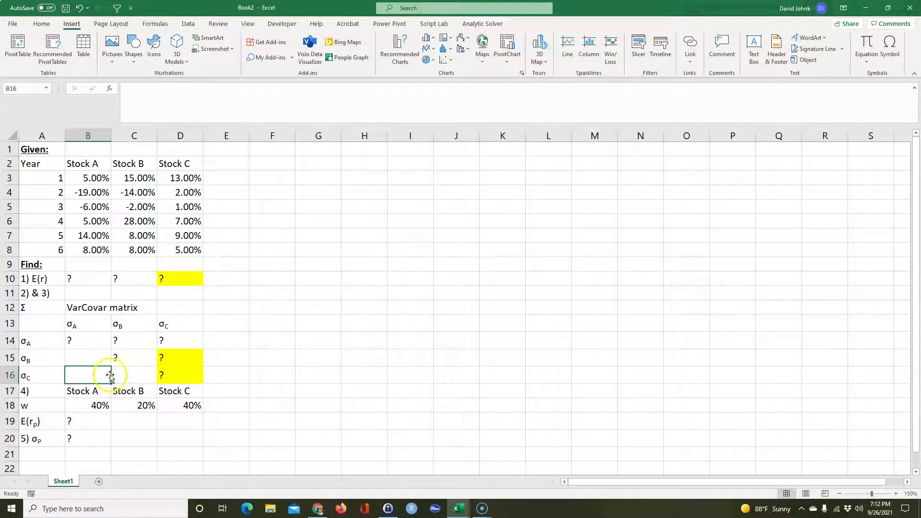
# Review the matrix cells required in the diagonal and upper triangle, including the highlighted cells D15 and D16.
pyautogui.click(95, 355)
pyautogui.click(102, 338)
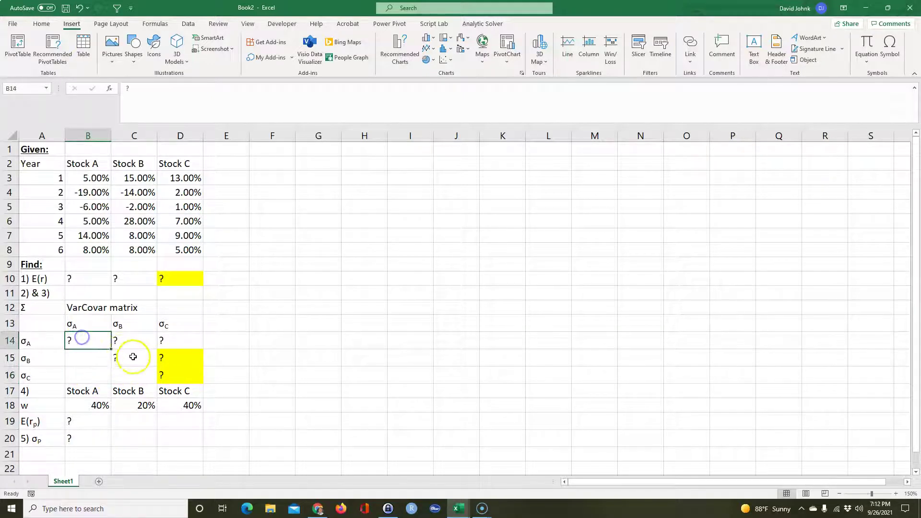
pyautogui.click(134, 358)
pyautogui.click(180, 376)
pyautogui.click(137, 339)
pyautogui.click(189, 339)
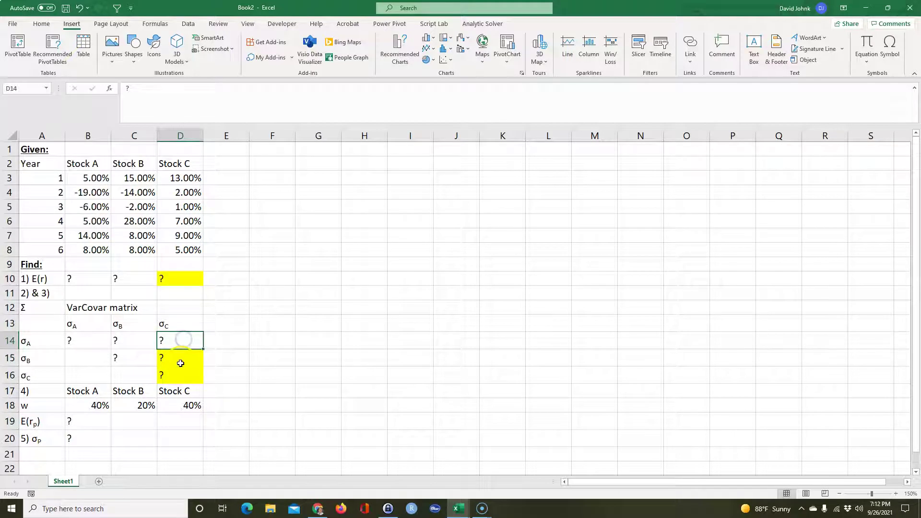
pyautogui.click(181, 362)
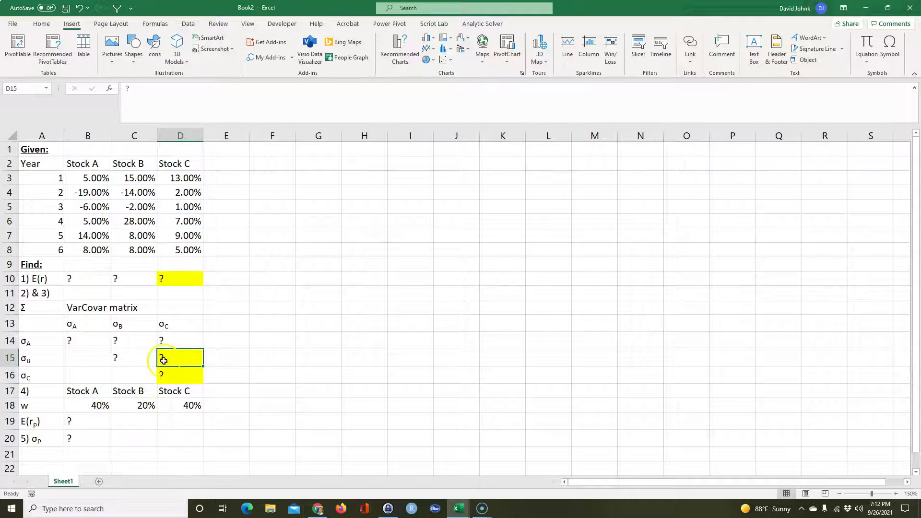
pyautogui.click(179, 379)
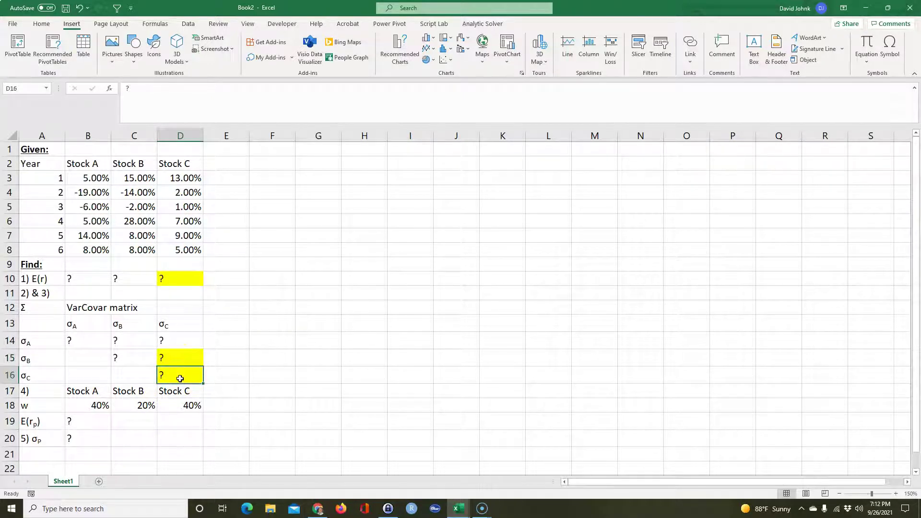
# Trace the highlighted cells D16 and D15 to their row and column labels, and compare D15 with its mirrored cell C16.
pyautogui.click(51, 379)
pyautogui.click(171, 323)
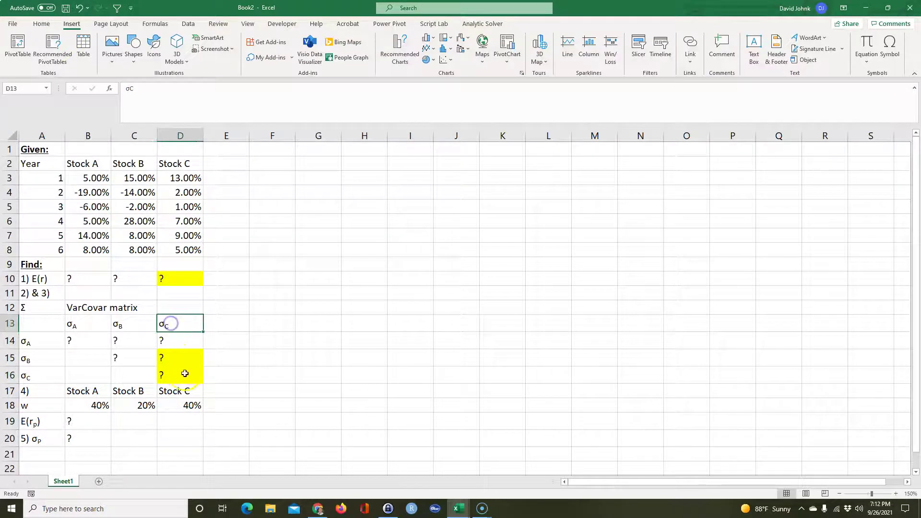
pyautogui.click(179, 379)
pyautogui.click(179, 357)
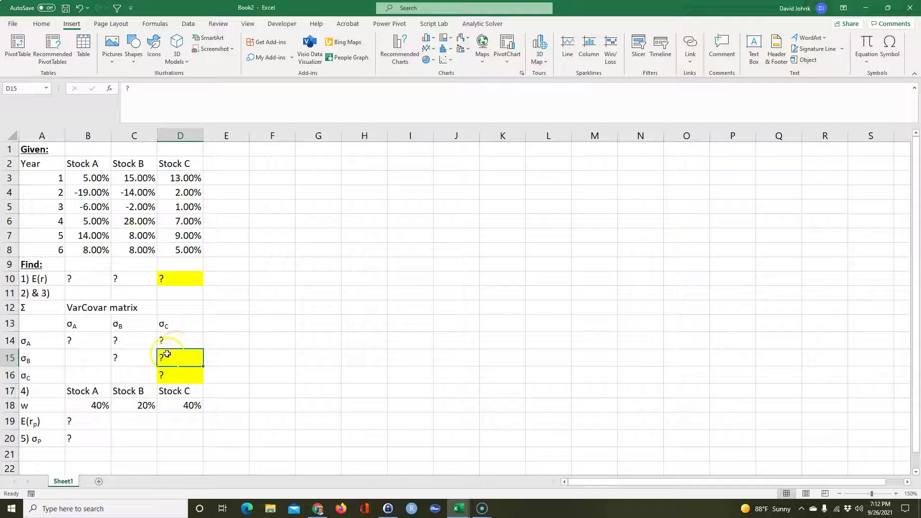
pyautogui.moveTo(171, 322); pyautogui.dragTo(175, 355)
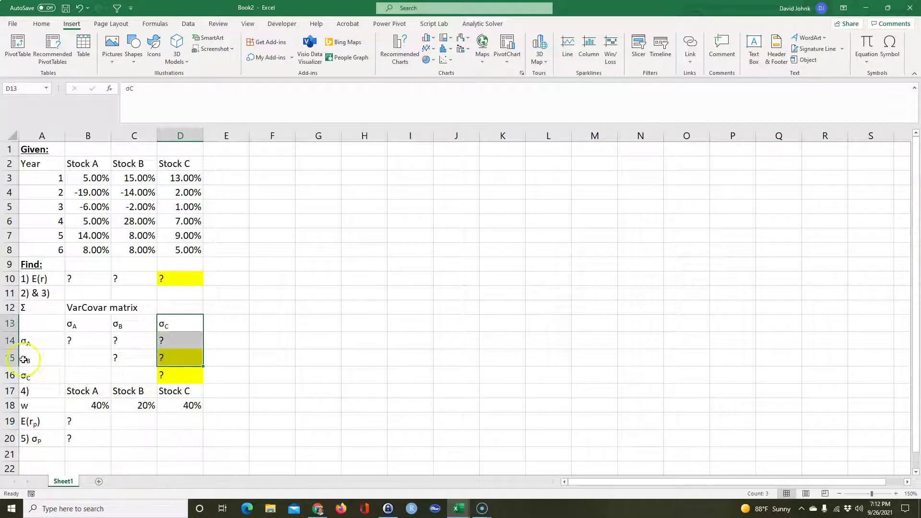
pyautogui.moveTo(23, 359); pyautogui.dragTo(165, 357)
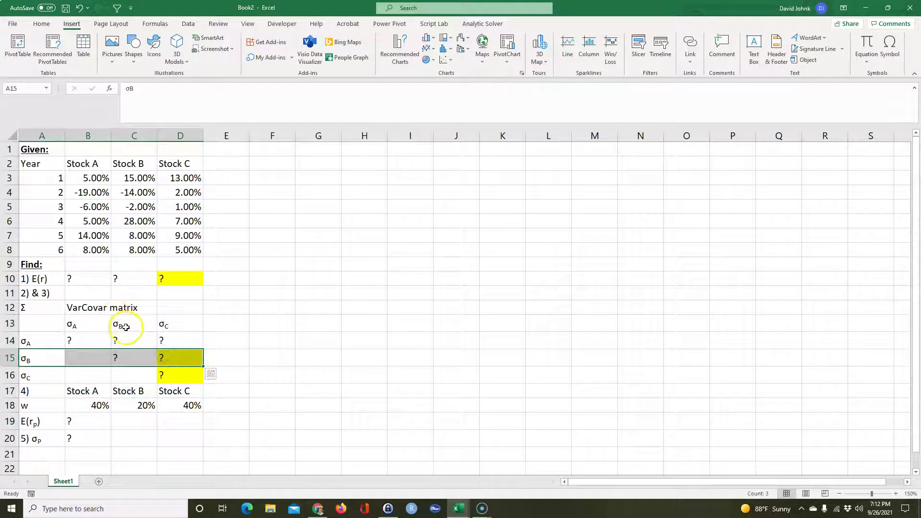
pyautogui.click(130, 372)
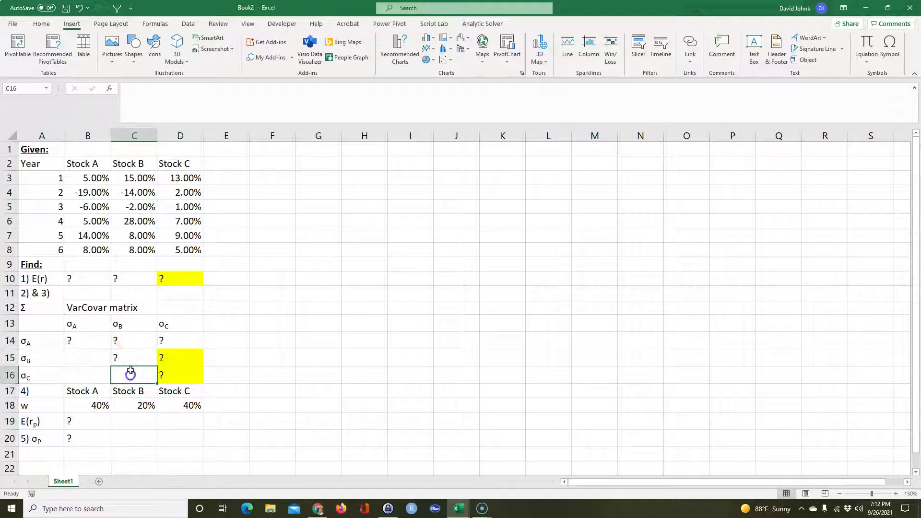
pyautogui.moveTo(126, 324); pyautogui.dragTo(126, 370)
pyautogui.moveTo(39, 376); pyautogui.dragTo(117, 372)
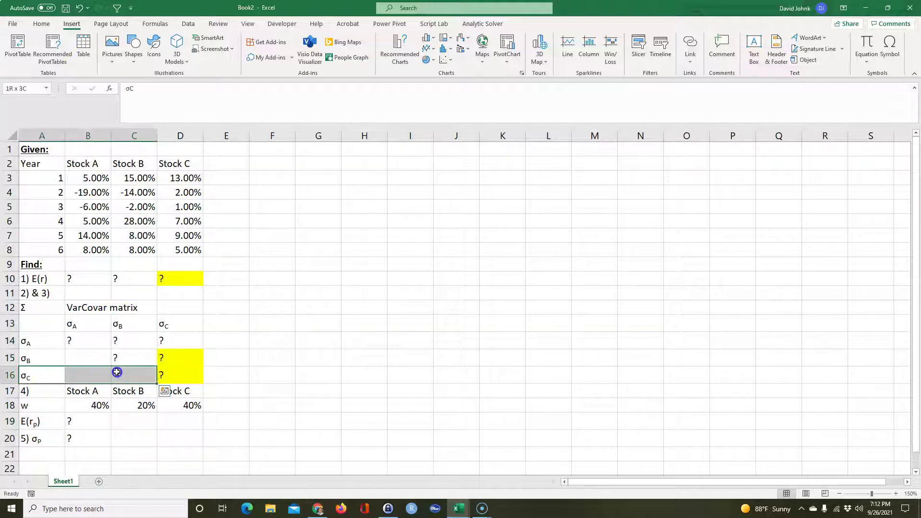
pyautogui.click(177, 355)
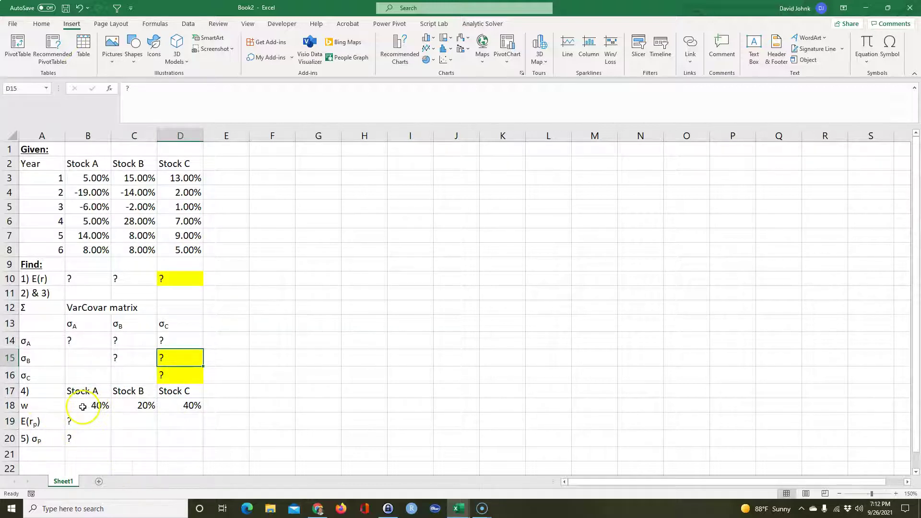
# Review the portfolio weights in B18:D18 and the E(rp) and σp result cells in B19 and B20.
pyautogui.moveTo(83, 405); pyautogui.dragTo(170, 405)
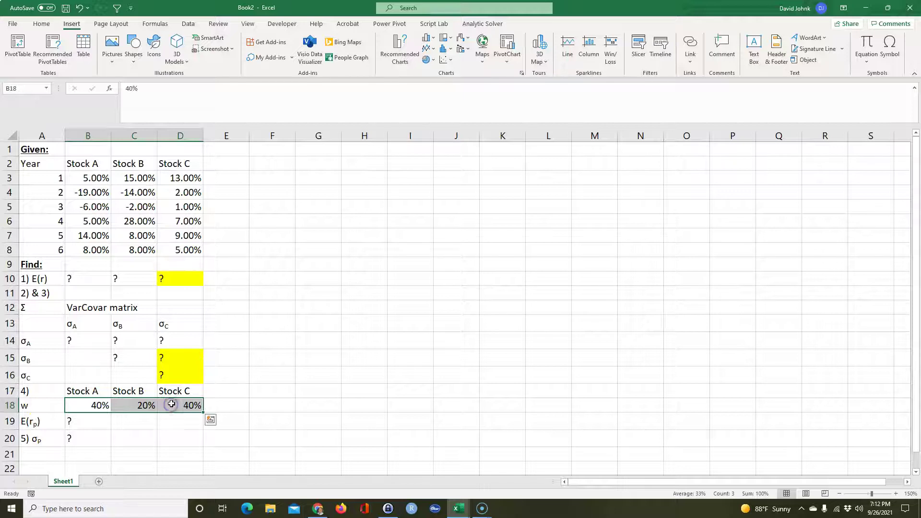
pyautogui.click(87, 422)
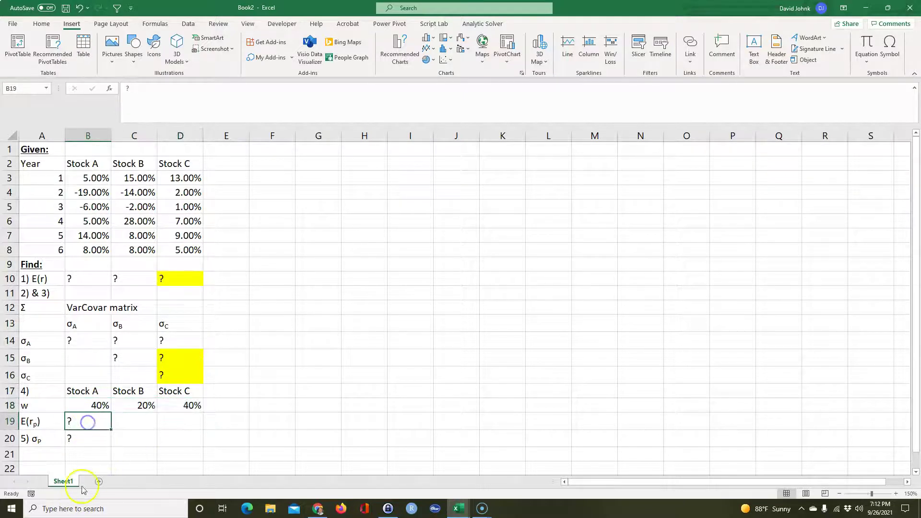
pyautogui.click(90, 439)
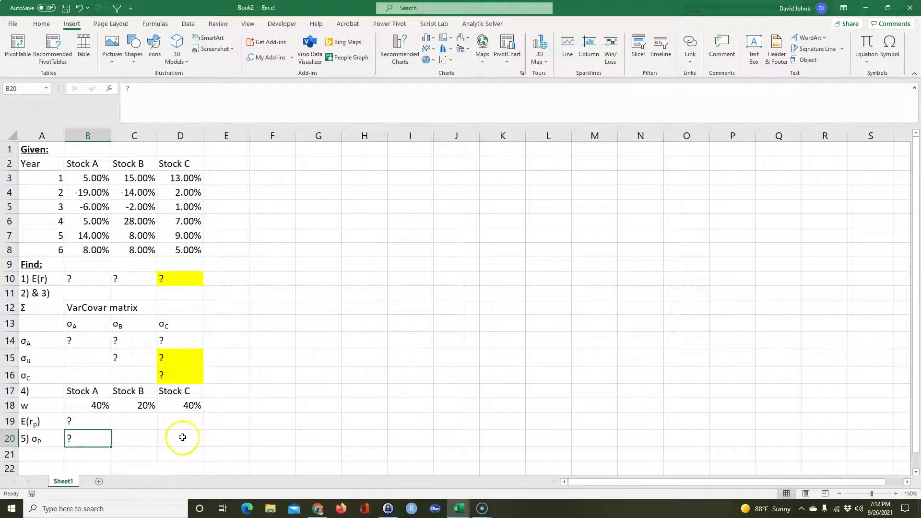
# Add the heading "Solution:" in cell F1, formatted bold and underlined.
pyautogui.click(270, 151)
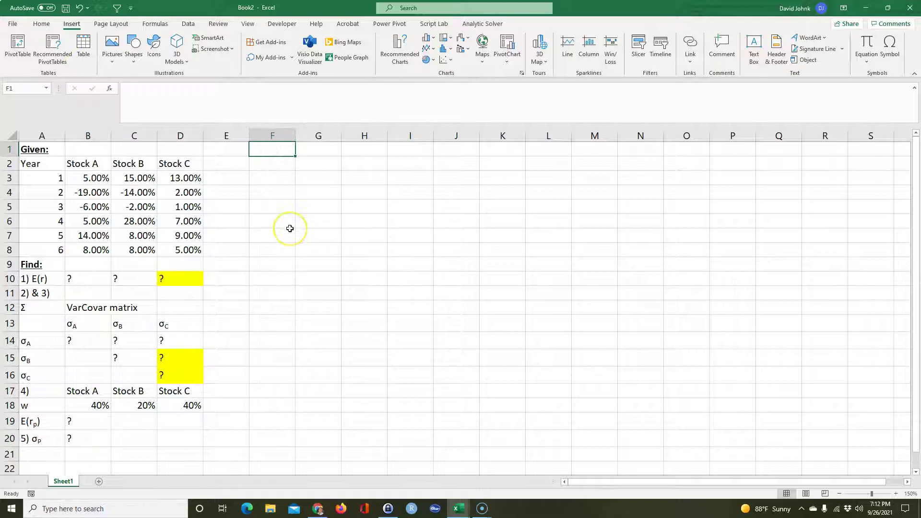
pyautogui.write('Solution:')
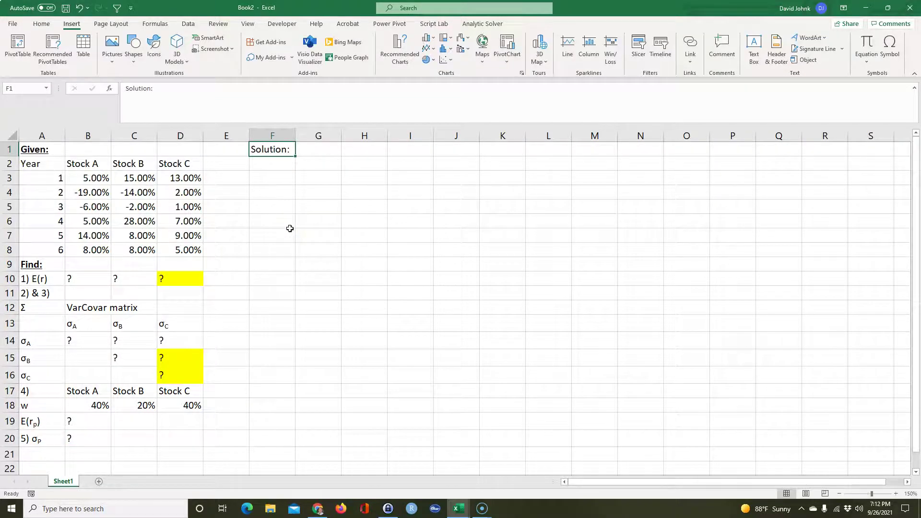
pyautogui.click(307, 266)
pyautogui.click(253, 144)
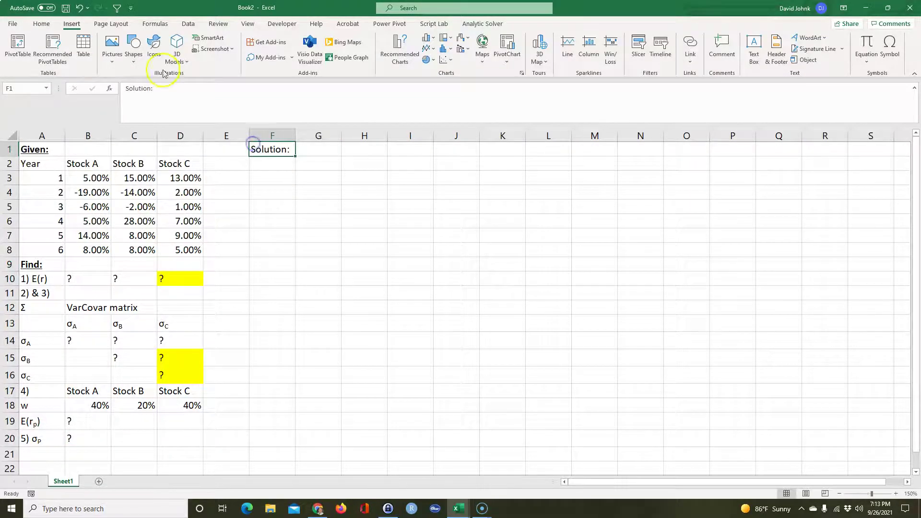
pyautogui.click(41, 23)
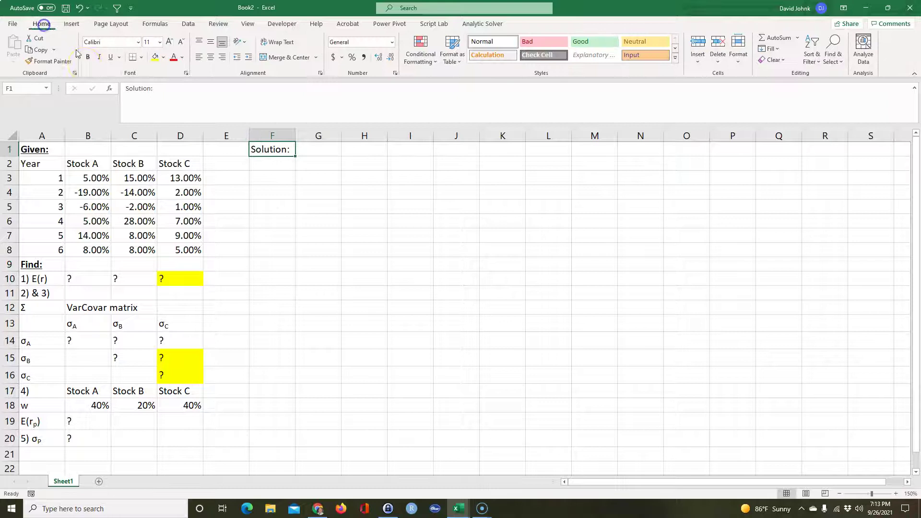
pyautogui.click(106, 58)
pyautogui.click(315, 277)
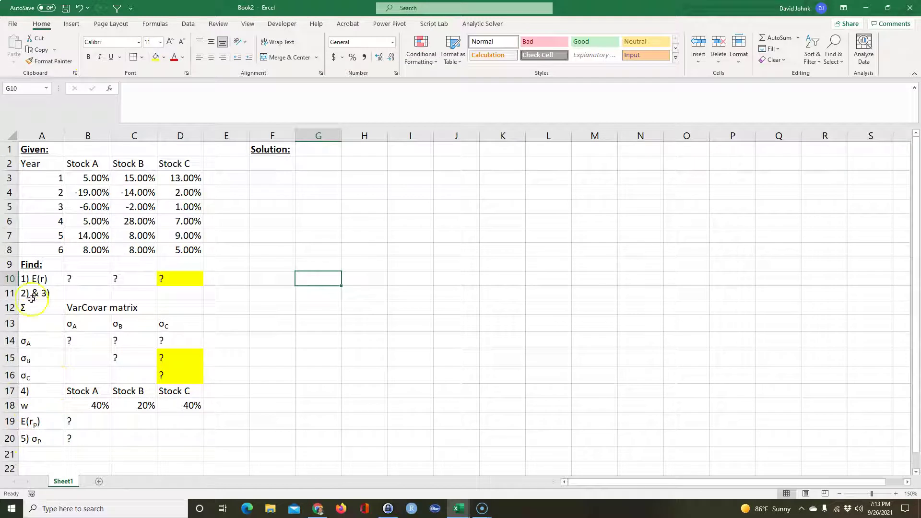
# Copy the "1) E(r)" row A10:D10 to cell F2 under the "Solution:" heading.
pyautogui.moveTo(27, 279); pyautogui.dragTo(163, 278)
pyautogui.rightClick(163, 278)
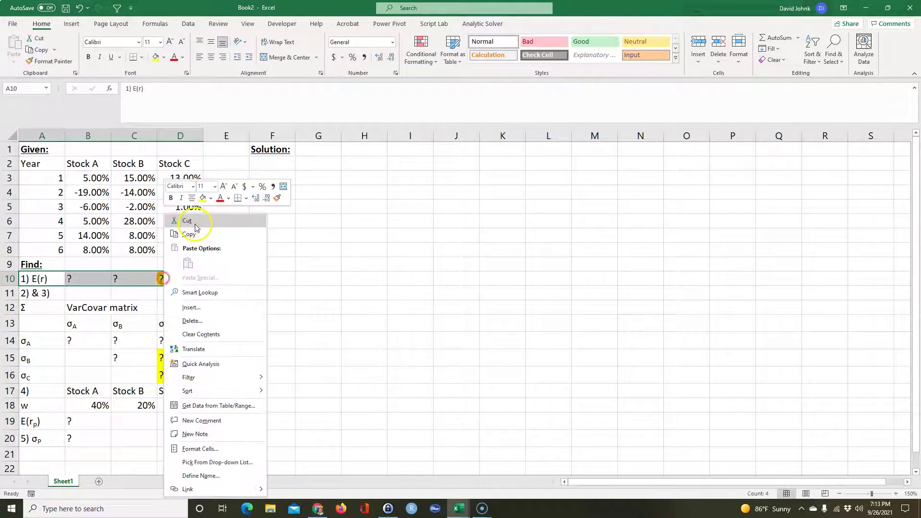
pyautogui.click(189, 234)
pyautogui.click(283, 163)
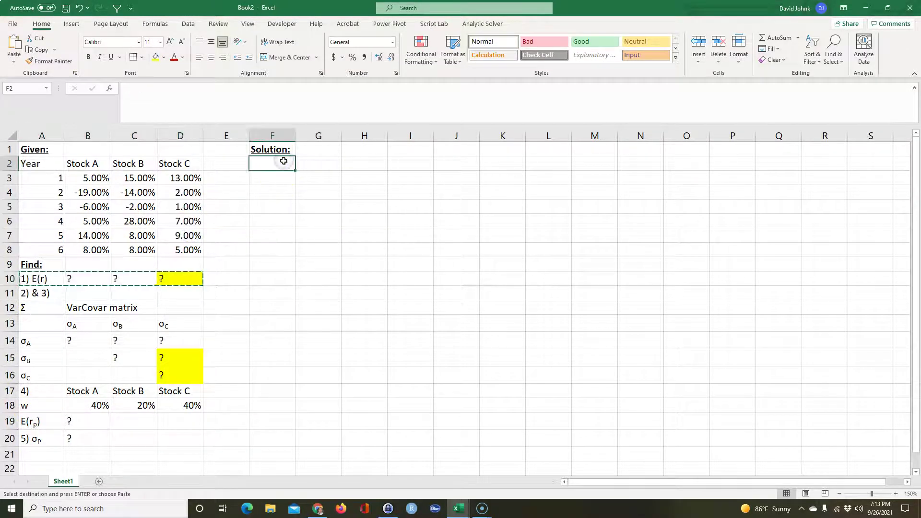
pyautogui.hotkey('ctrl', 'v')
# Calculate Stock A's expected return in G2 with =AVERAGE(B3:B8) and fill the formula across to I2 for Stocks B and C.
pyautogui.click(309, 165)
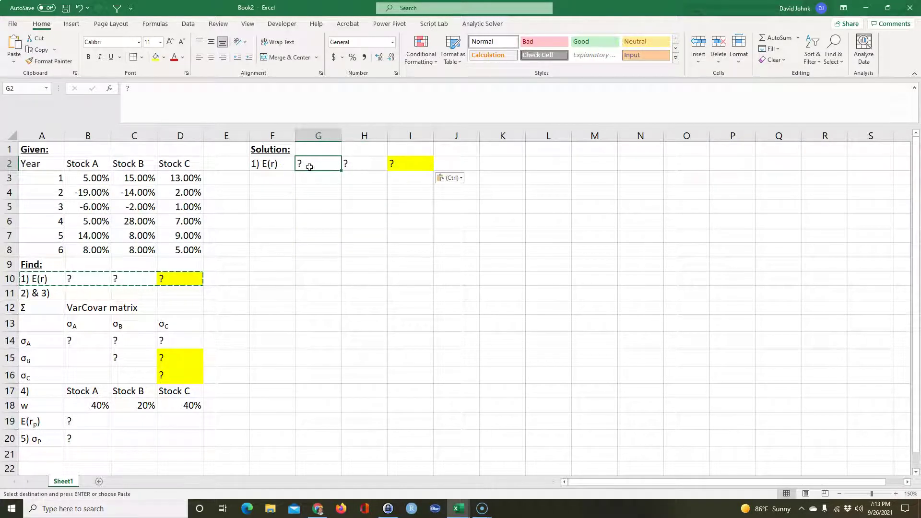
pyautogui.write('=average(')
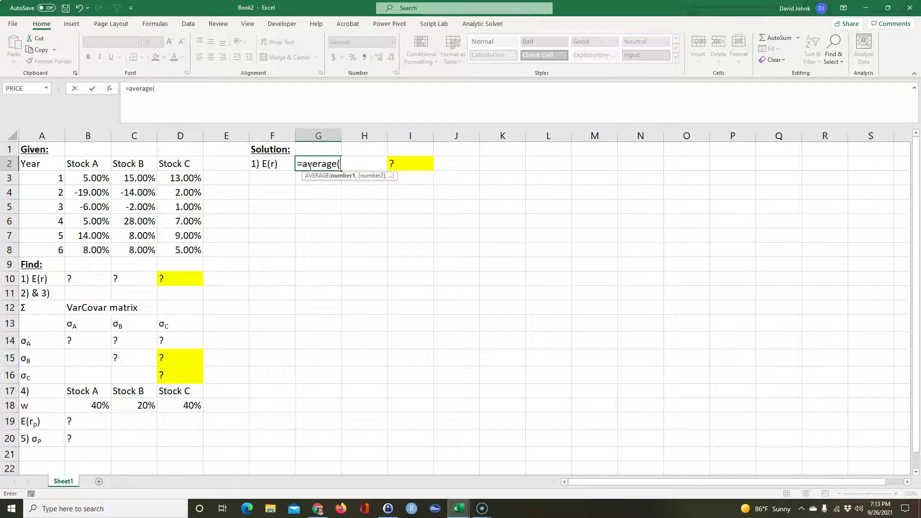
pyautogui.moveTo(93, 178); pyautogui.dragTo(91, 247)
pyautogui.press('Return')
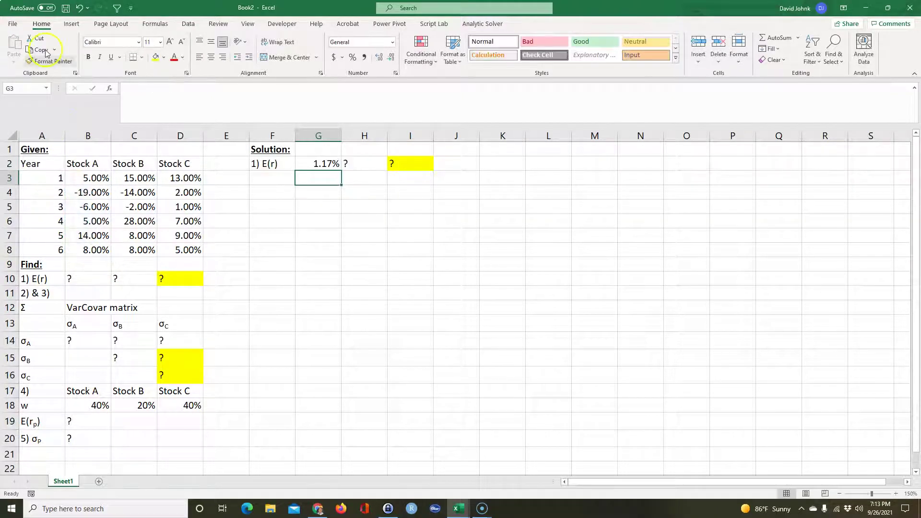
pyautogui.click(323, 163)
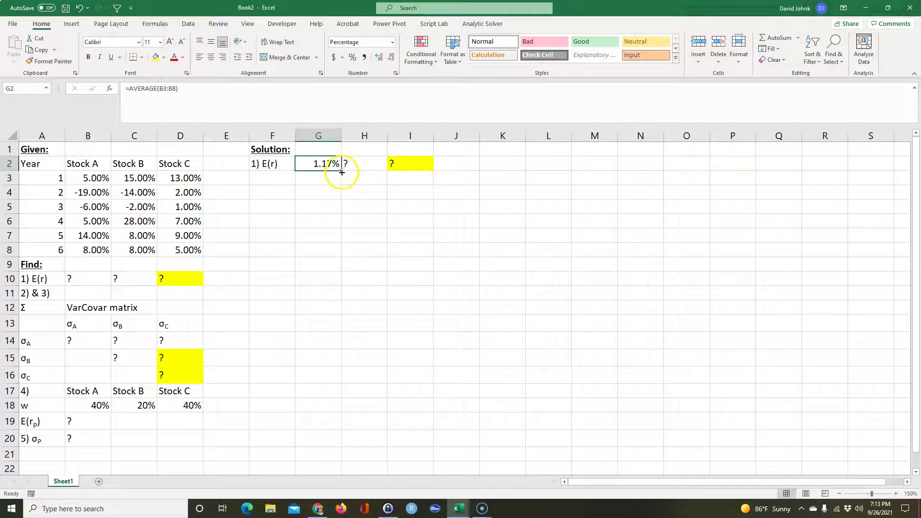
pyautogui.moveTo(341, 172); pyautogui.dragTo(417, 176)
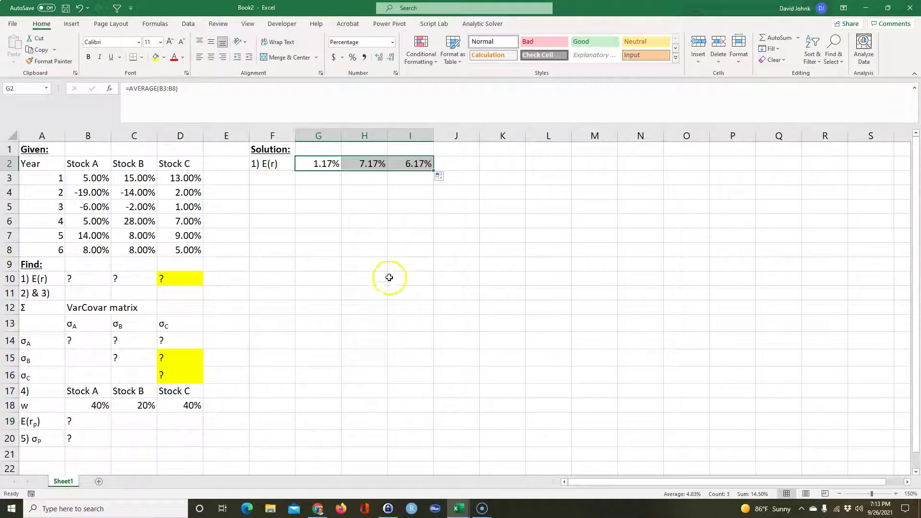
pyautogui.click(410, 264)
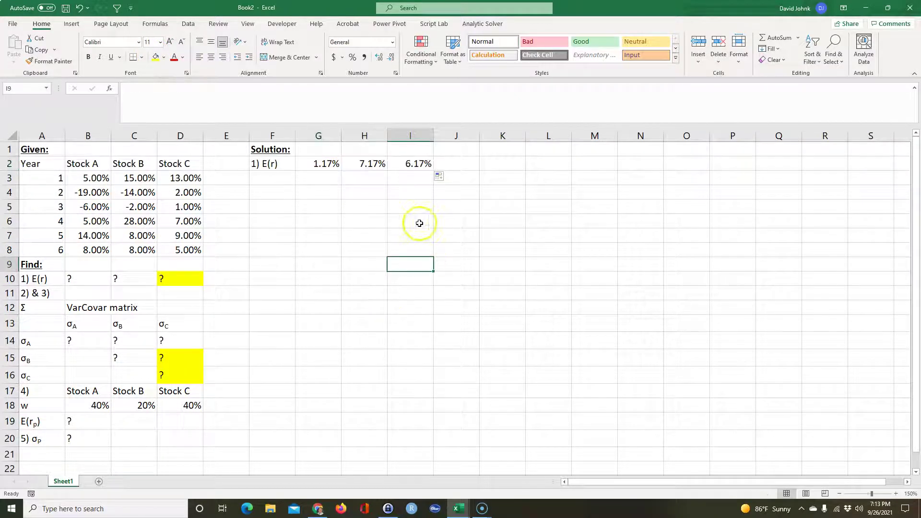
# Show the formula behind Stock C's expected return in J2 with =FORMULATEXT(I2), and select I2.
pyautogui.click(451, 166)
pyautogui.write('=for')
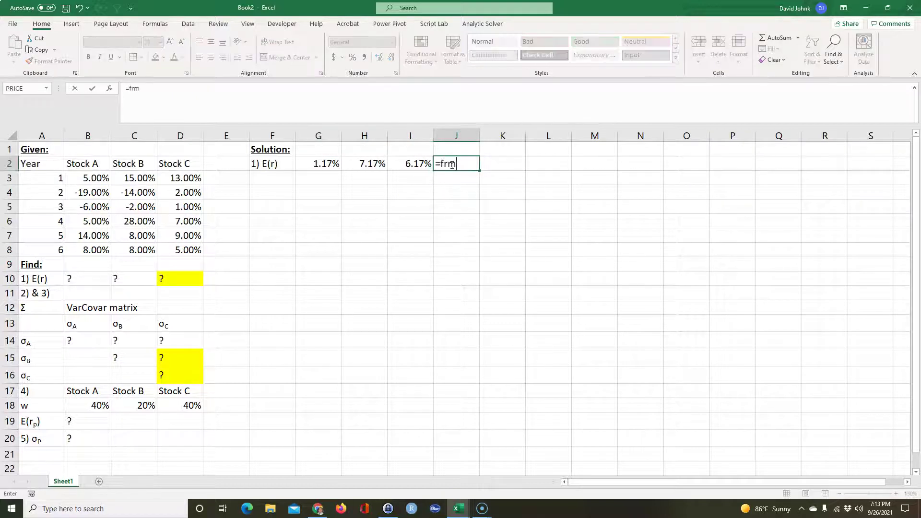
pyautogui.write('m')
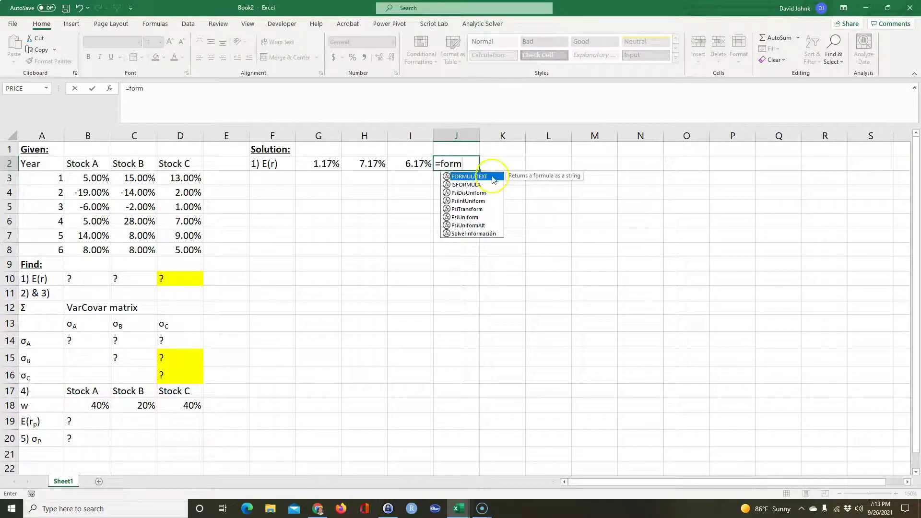
pyautogui.doubleClick(471, 176)
pyautogui.click(425, 164)
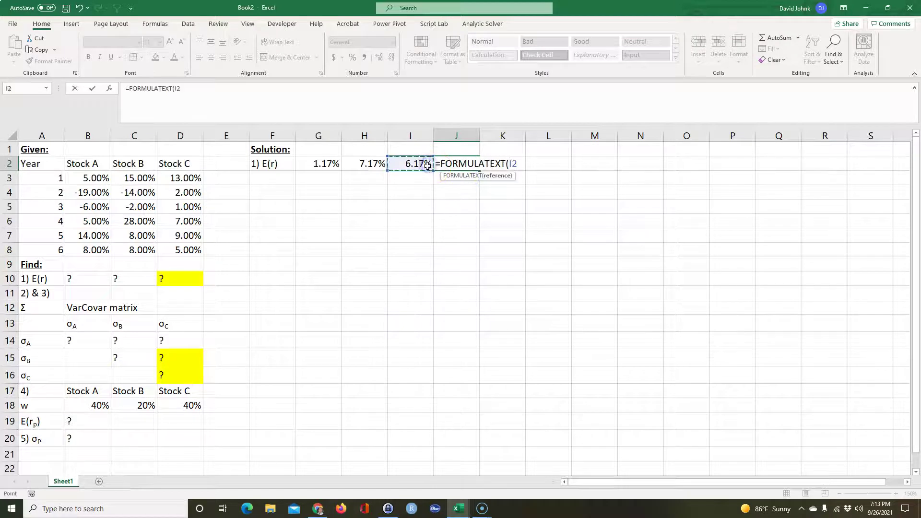
pyautogui.press('Return')
pyautogui.click(415, 162)
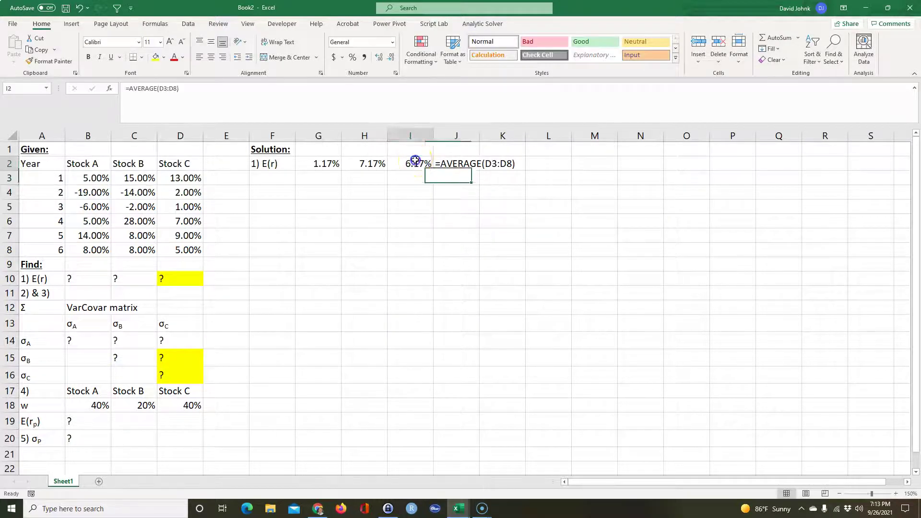
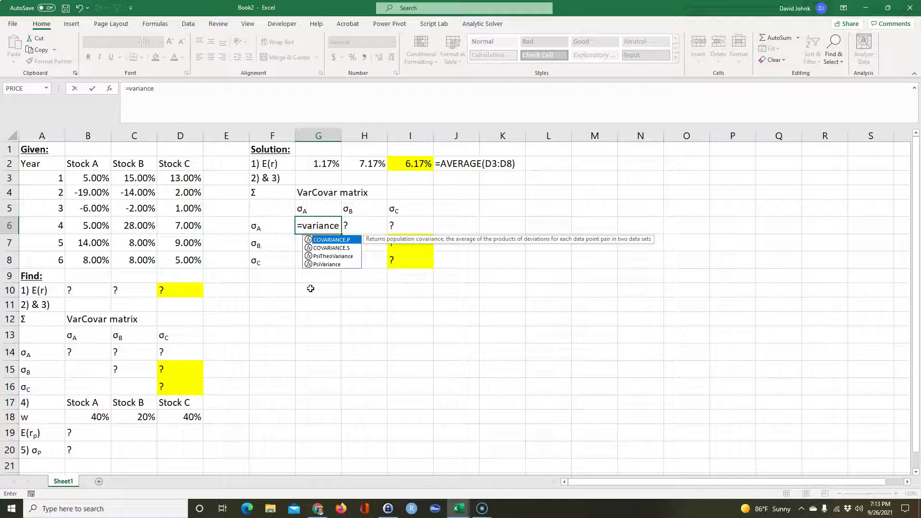
# Calculate Stock A's sample variance in G6 of the VarCovar matrix with =VAR.S(B3:B8).
pyautogui.press('BackSpace')
pyautogui.press('BackSpace')
pyautogui.press('BackSpace')
pyautogui.write(',')
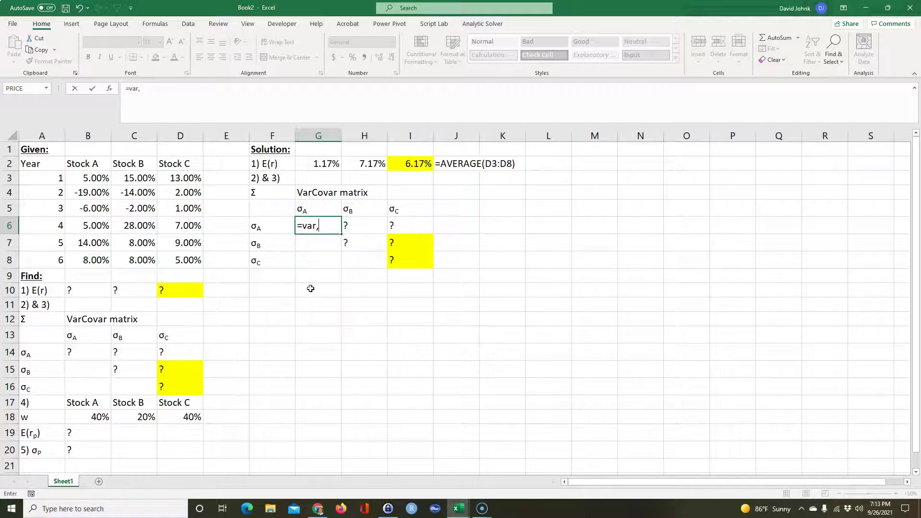
pyautogui.press('BackSpace')
pyautogui.write('.s(')
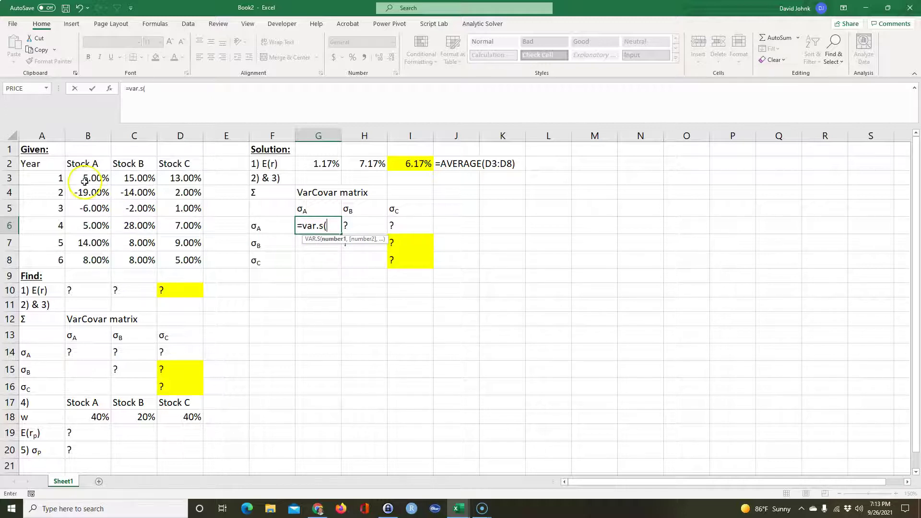
pyautogui.moveTo(86, 179); pyautogui.dragTo(87, 263)
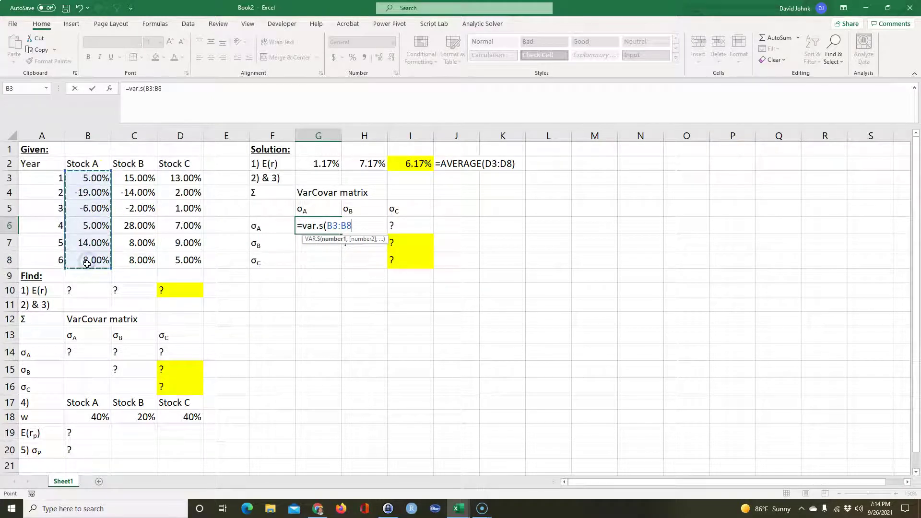
pyautogui.press('Return')
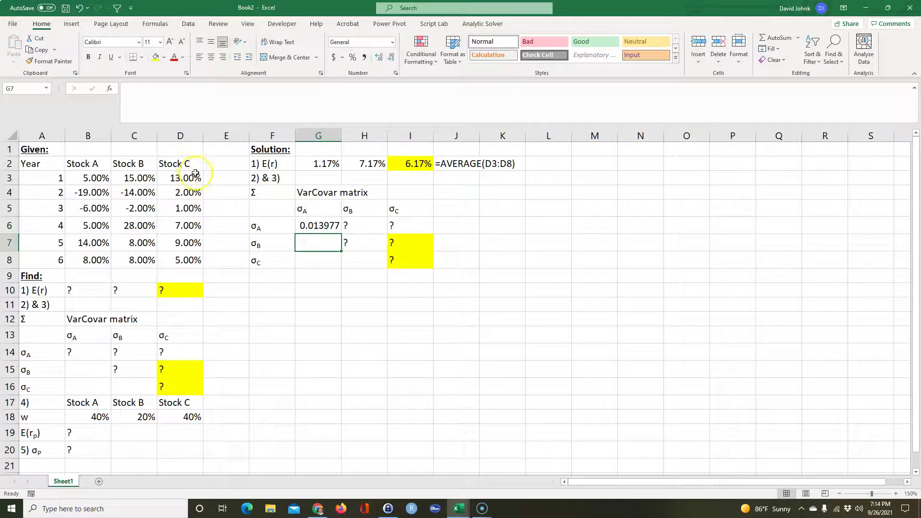
# Calculate Stock B's sample variance in H7 of the VarCovar matrix with =VAR.S(C3:C8).
pyautogui.click(360, 237)
pyautogui.write('=var')
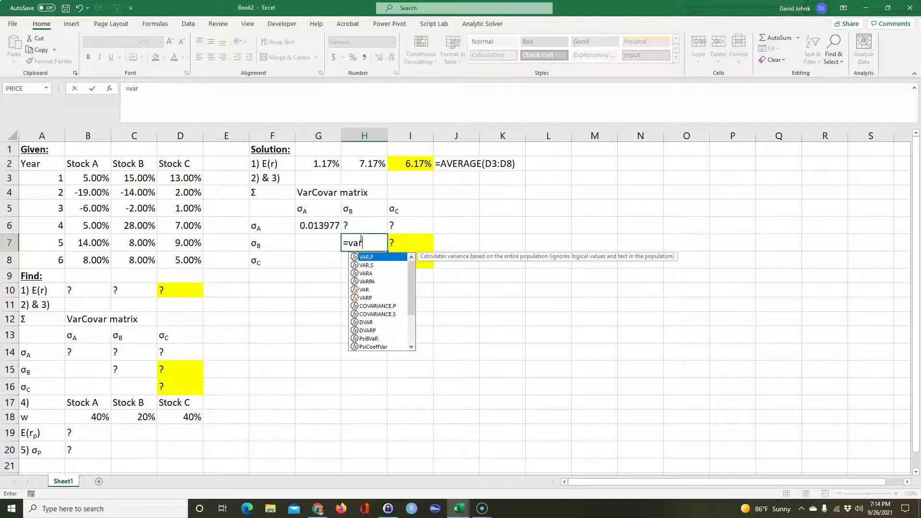
pyautogui.write('.s(')
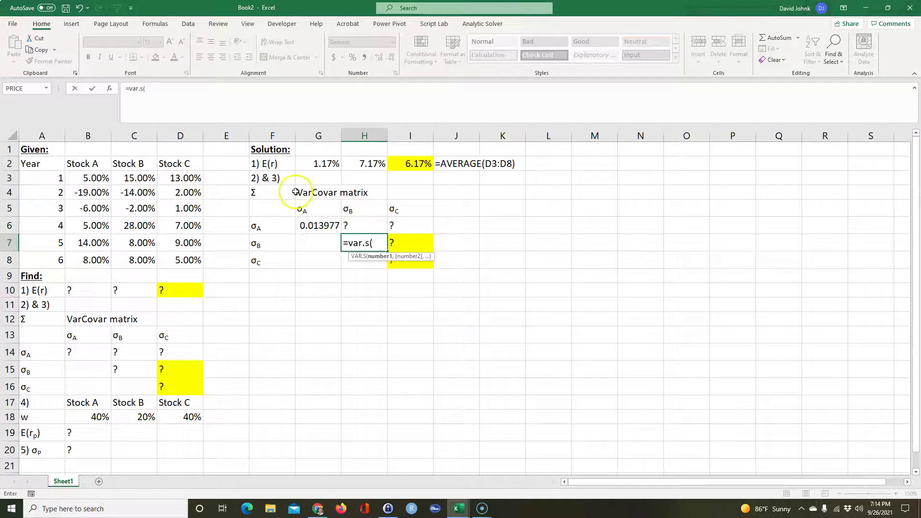
pyautogui.moveTo(134, 178); pyautogui.dragTo(140, 259)
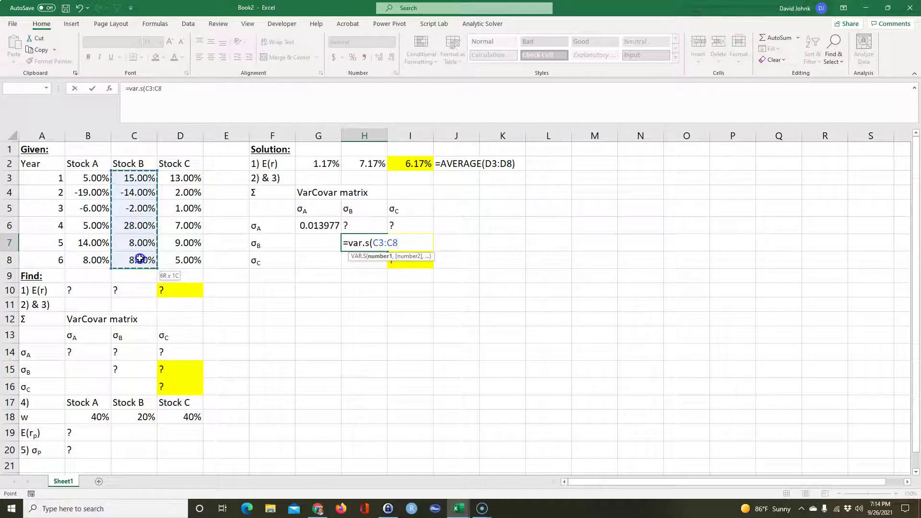
pyautogui.press('Return')
# Calculate Stock C's sample variance in I8 of the VarCovar matrix with =VAR.S(D3:D8).
pyautogui.click(401, 262)
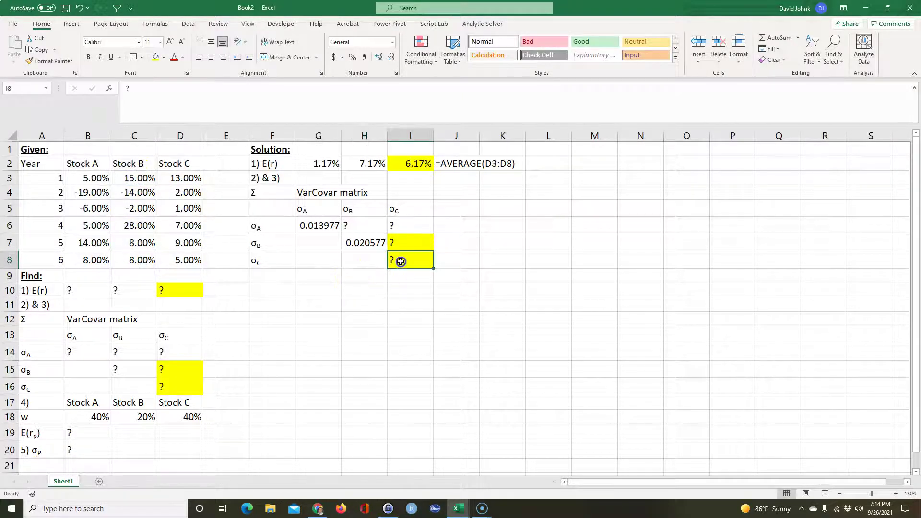
pyautogui.write('=var')
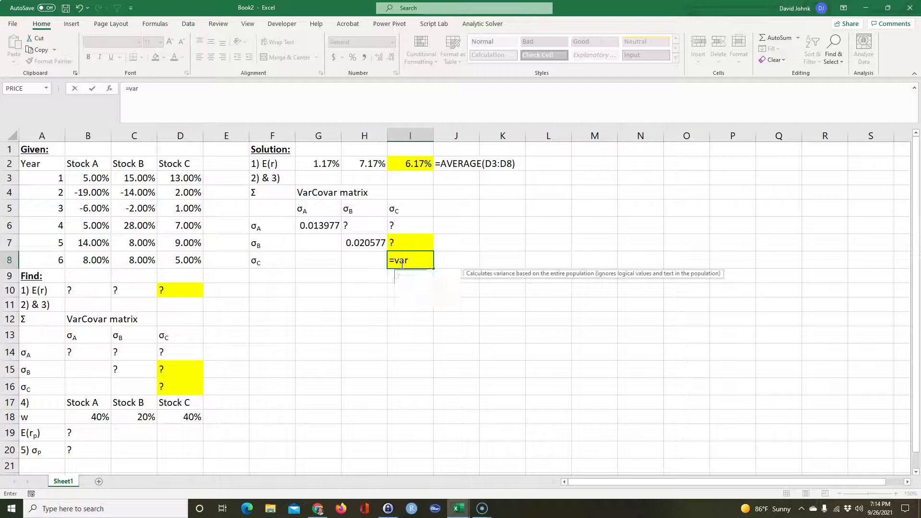
pyautogui.write('.s(')
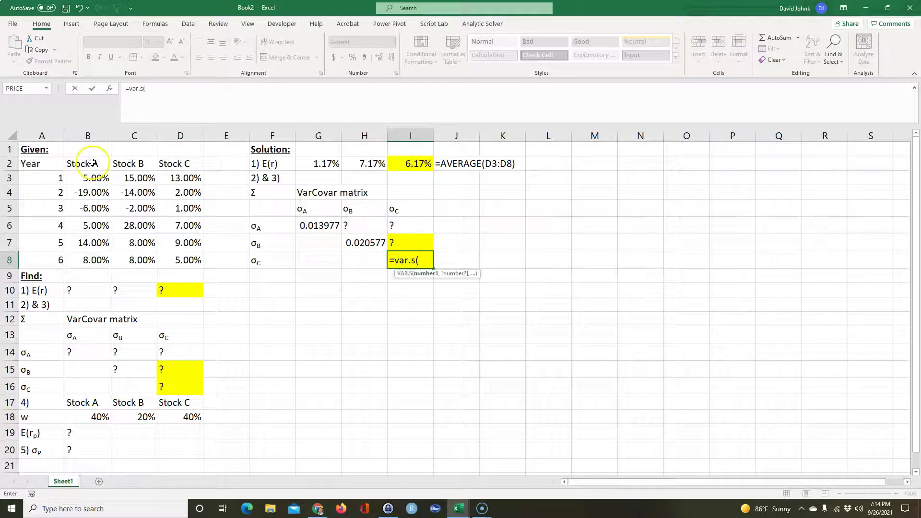
pyautogui.moveTo(183, 177); pyautogui.dragTo(186, 259)
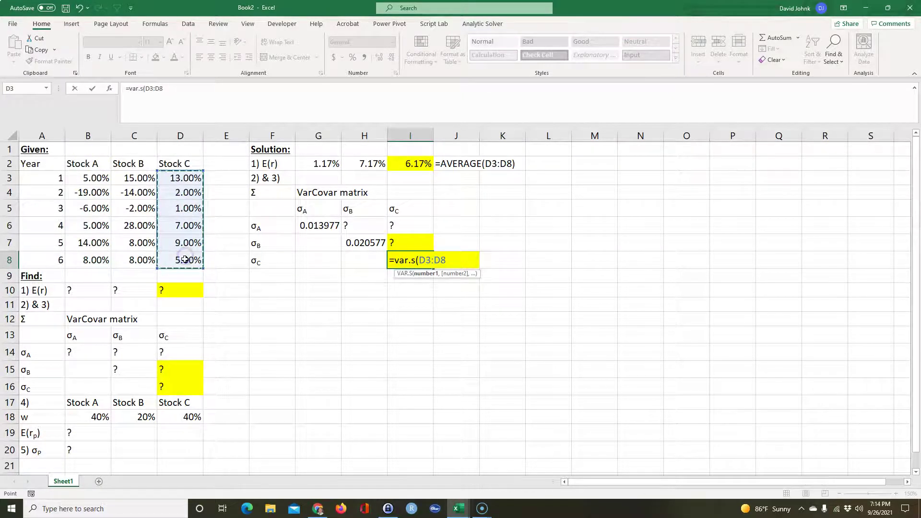
pyautogui.press('Return')
# Calculate the sample covariance of Stocks A and B in H6 with =COVARIANCE.S(B3:B8,C3:C8).
pyautogui.click(374, 221)
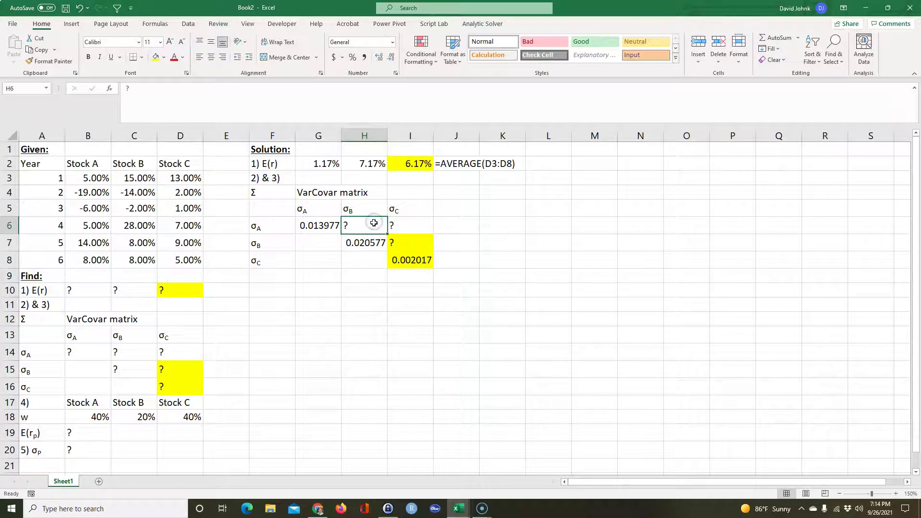
pyautogui.write('c')
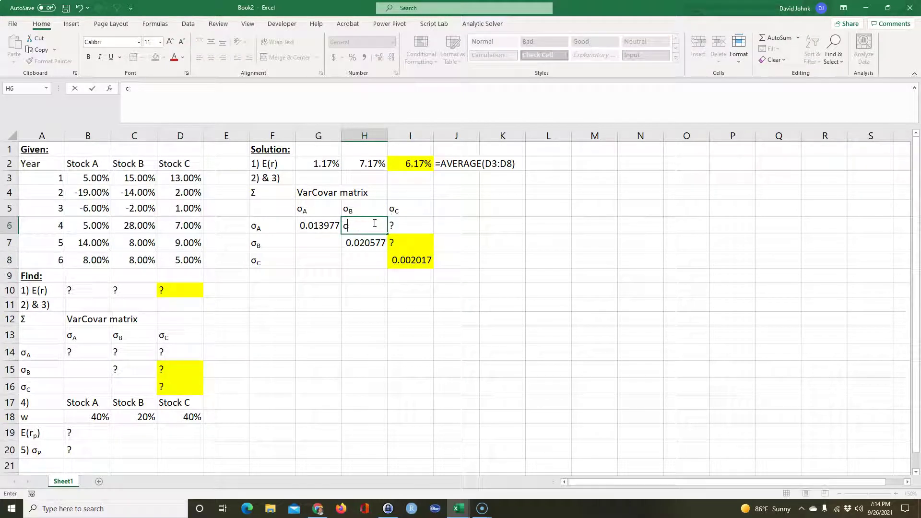
pyautogui.write('o=cov')
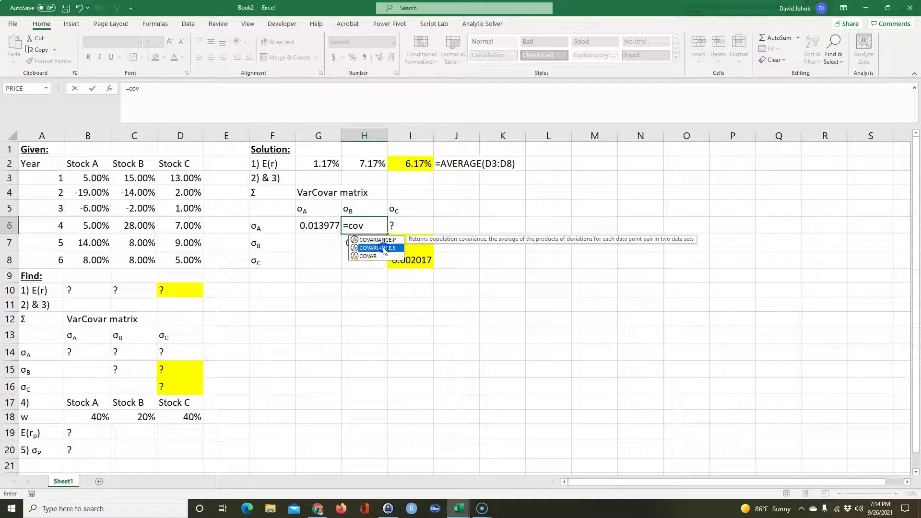
pyautogui.doubleClick(377, 248)
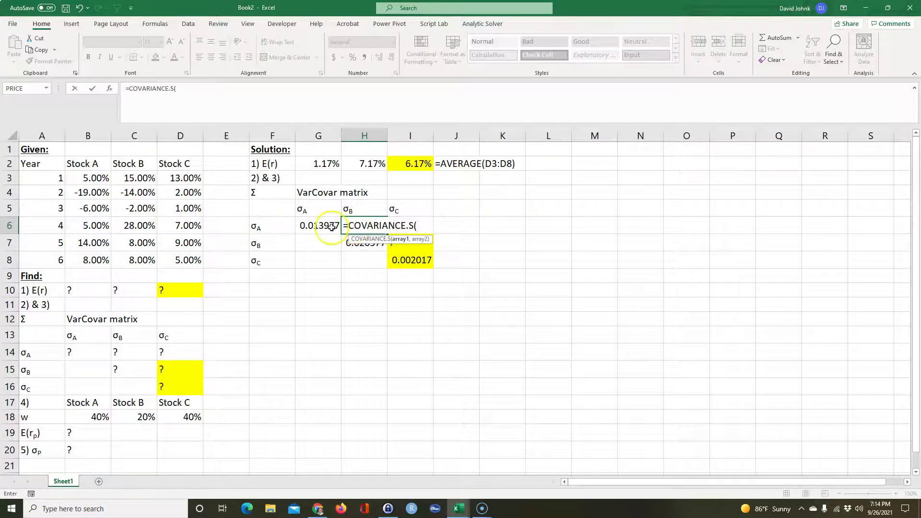
pyautogui.moveTo(82, 178); pyautogui.dragTo(87, 259)
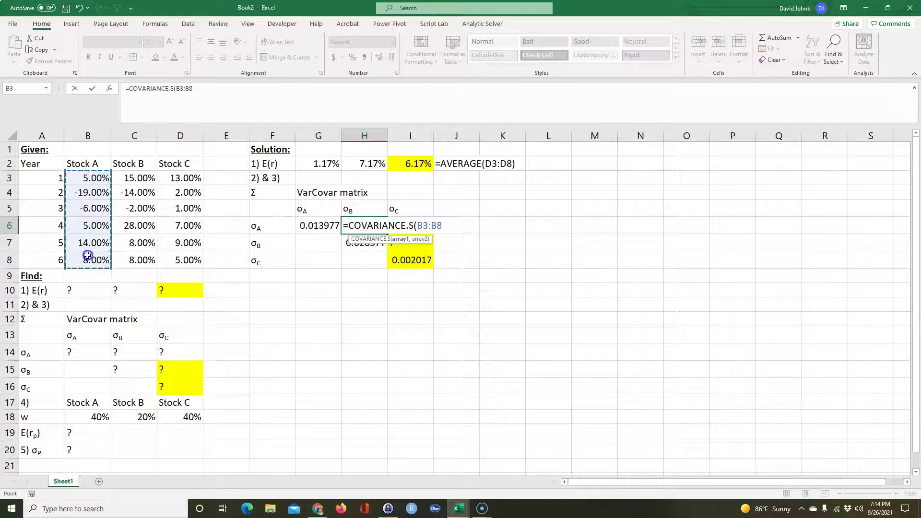
pyautogui.write(',,,,,,')
pyautogui.moveTo(127, 176); pyautogui.dragTo(122, 247)
pyautogui.write(',')
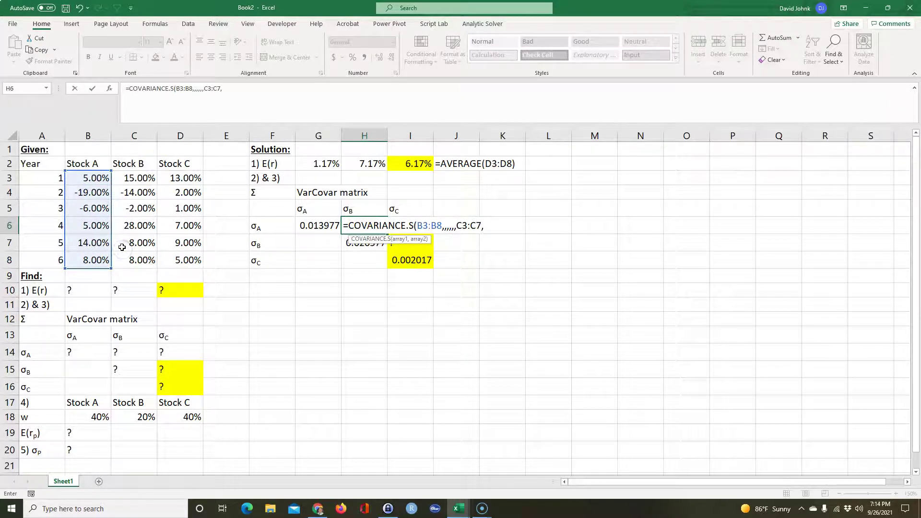
pyautogui.press('BackSpace')
pyautogui.press('BackSpace')
pyautogui.press('BackSpace')
pyautogui.press('BackSpace')
pyautogui.press('BackSpace')
pyautogui.press('BackSpace')
pyautogui.press('BackSpace')
pyautogui.press('BackSpace')
pyautogui.moveTo(127, 177); pyautogui.dragTo(129, 259)
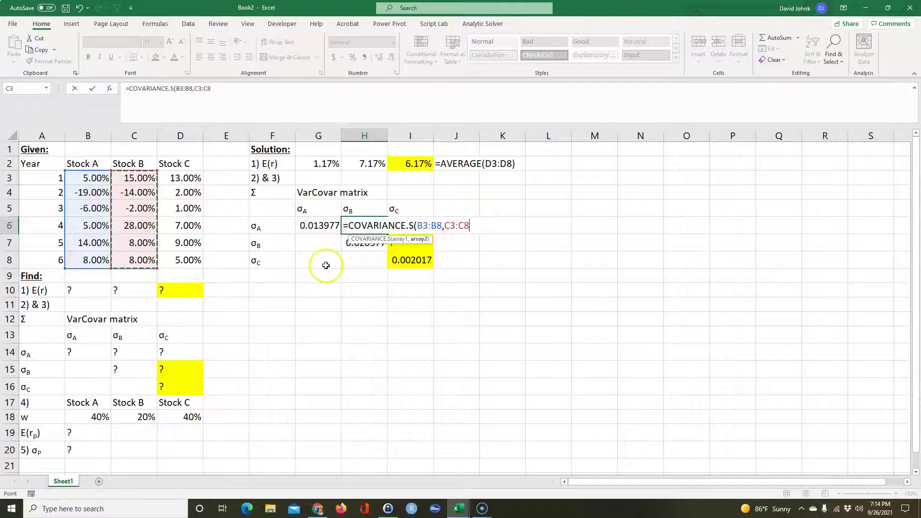
pyautogui.press('Return')
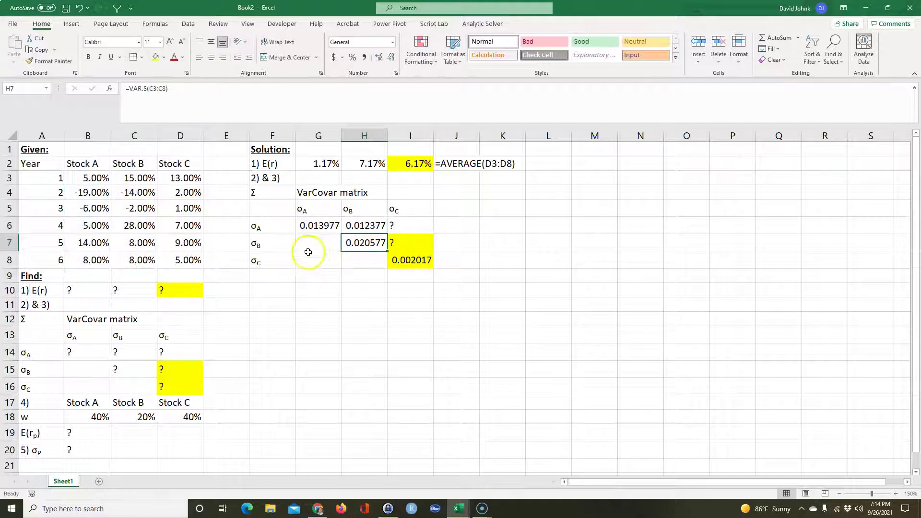
# Fill the H6 covariance formula into I6 and adjust its ranges to =COVARIANCE.S(B3:B8,D3:D8) for Stocks A and C.
pyautogui.click(366, 226)
pyautogui.moveTo(387, 235); pyautogui.dragTo(414, 230)
pyautogui.doubleClick(405, 224)
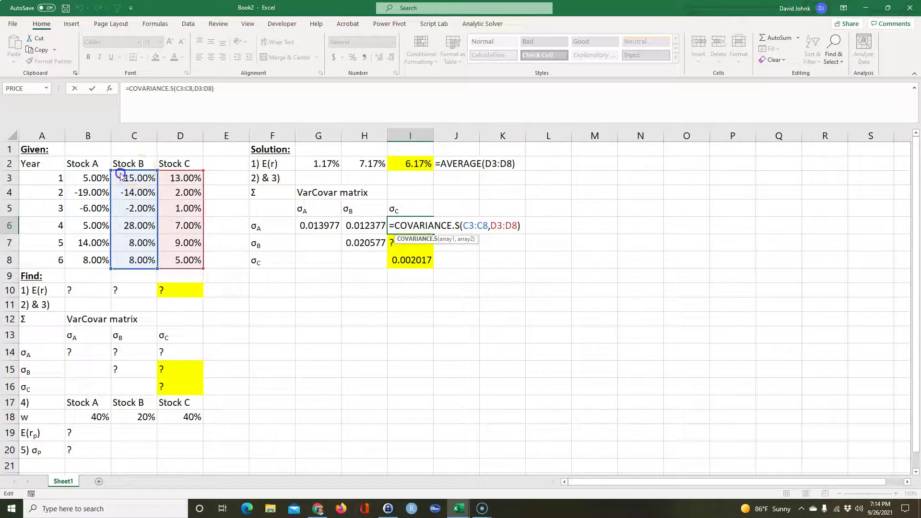
pyautogui.moveTo(121, 174); pyautogui.dragTo(75, 174)
pyautogui.hotkey('ctrl', 'Return')
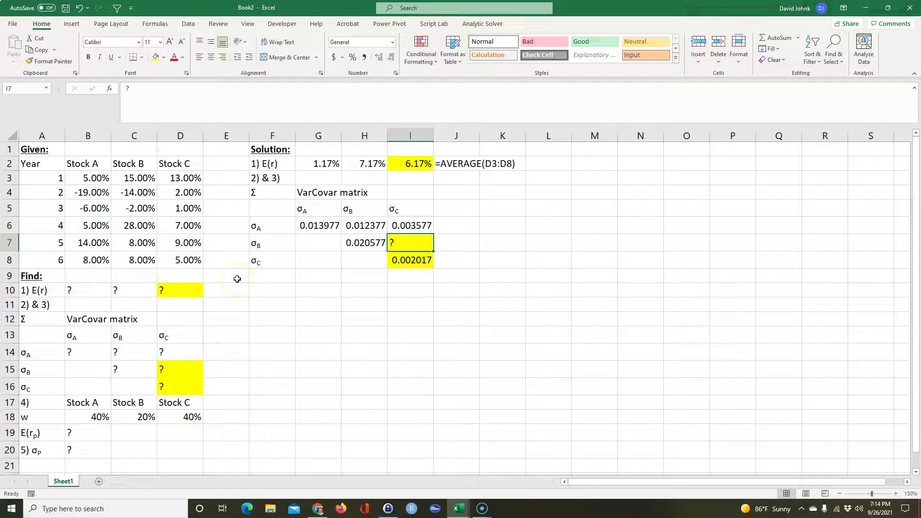
# Fill the I6 covariance formula down to I7 and adjust its ranges to =COVARIANCE.S(C3:C8,D3:D8) for Stocks B and C.
pyautogui.moveTo(434, 236); pyautogui.dragTo(422, 246)
pyautogui.doubleClick(417, 243)
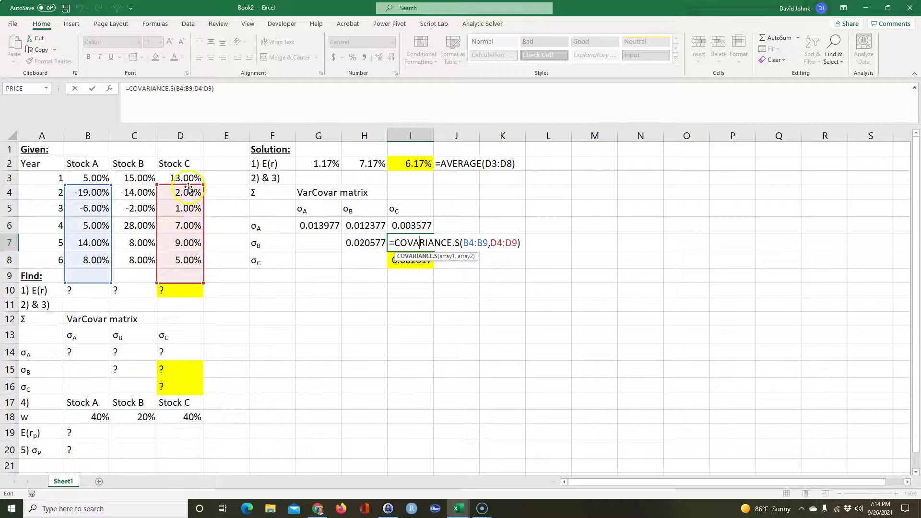
pyautogui.moveTo(189, 188); pyautogui.dragTo(190, 175)
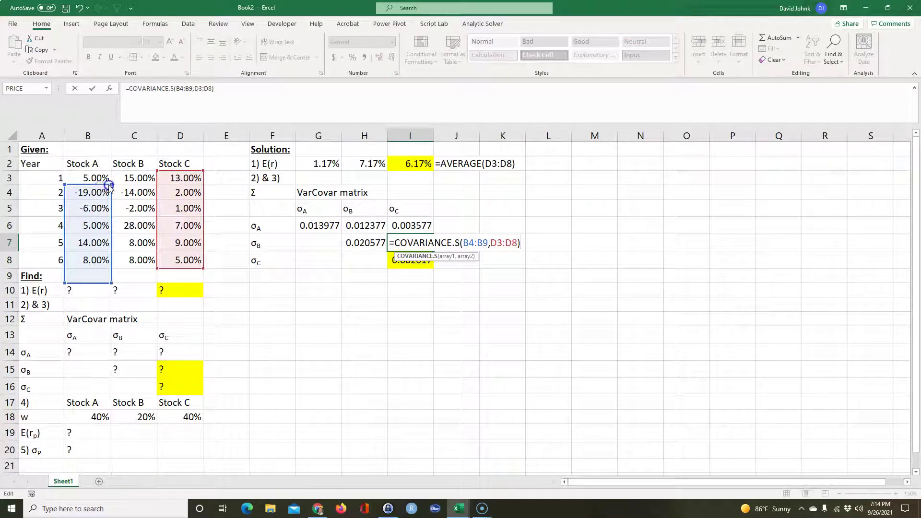
pyautogui.moveTo(110, 186); pyautogui.dragTo(123, 179)
pyautogui.press('Return')
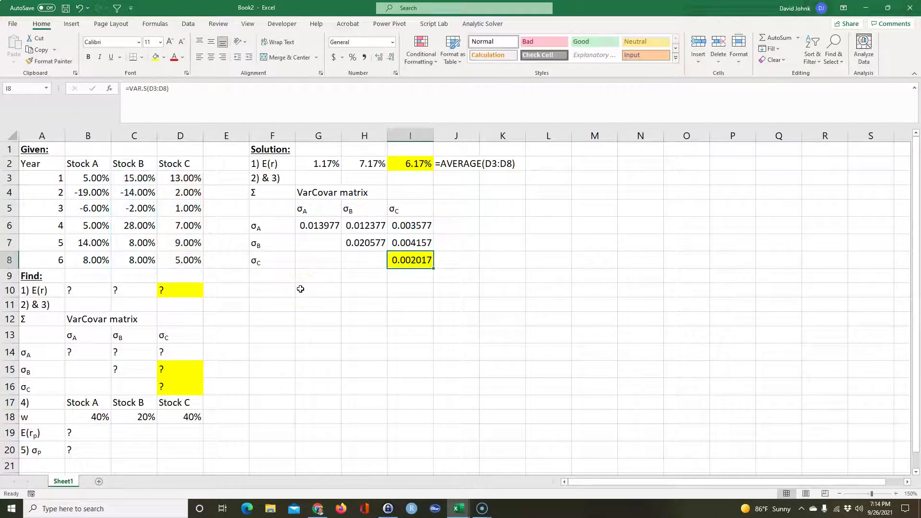
# Highlight the covariance of Stocks B and C in I7 with yellow fill.
pyautogui.click(408, 241)
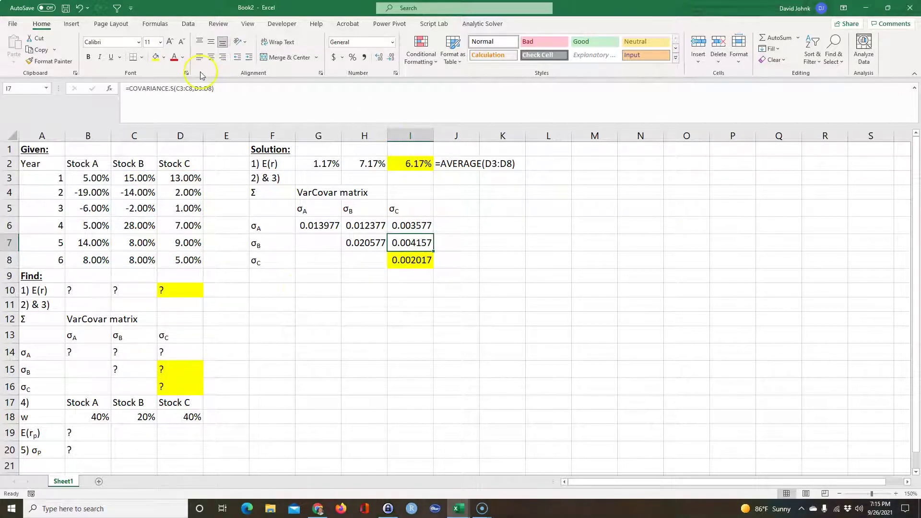
pyautogui.click(156, 60)
pyautogui.click(400, 353)
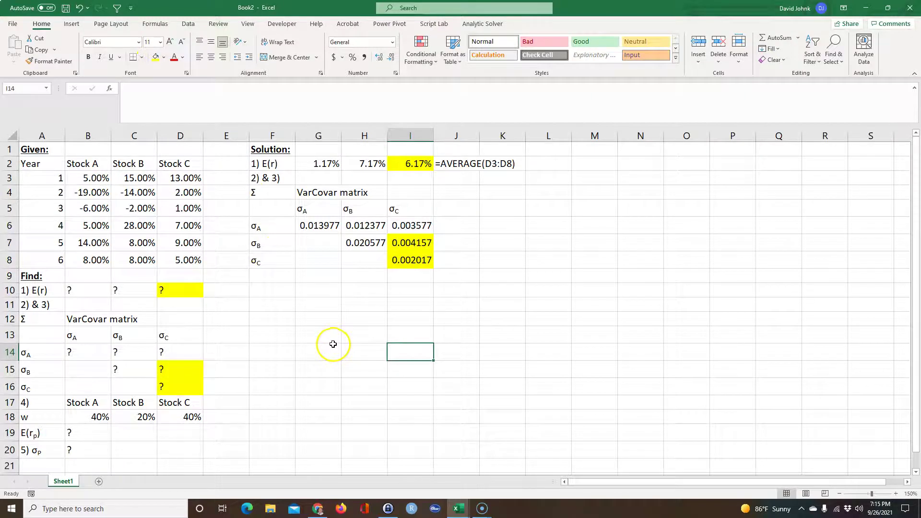
# Switch to the Accepi problem page in Chrome, check the average, variance and covariance solutions in Parts 1 to 3, and return to Excel.
pyautogui.hotkey('alt', 'Tab')
pyautogui.hotkey('alt', 'Tab')
pyautogui.scroll(-3, 331, 331)
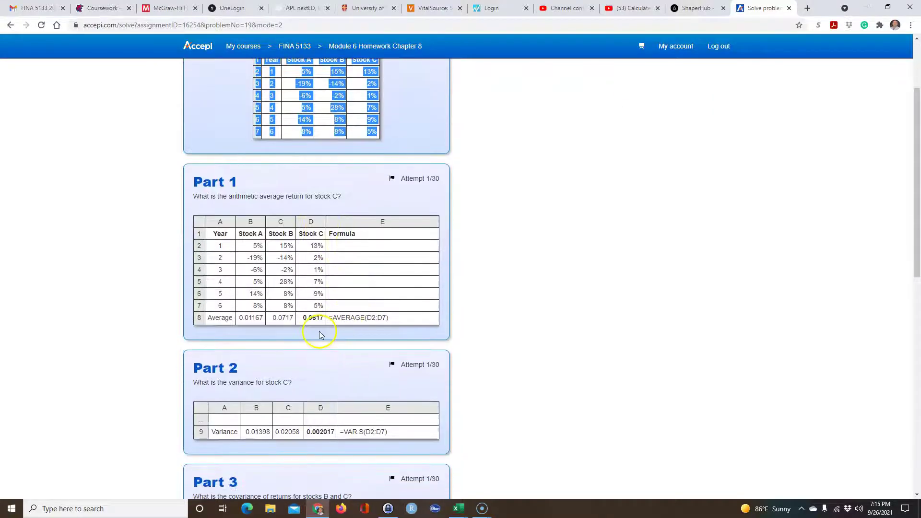
pyautogui.scroll(-1, 322, 383)
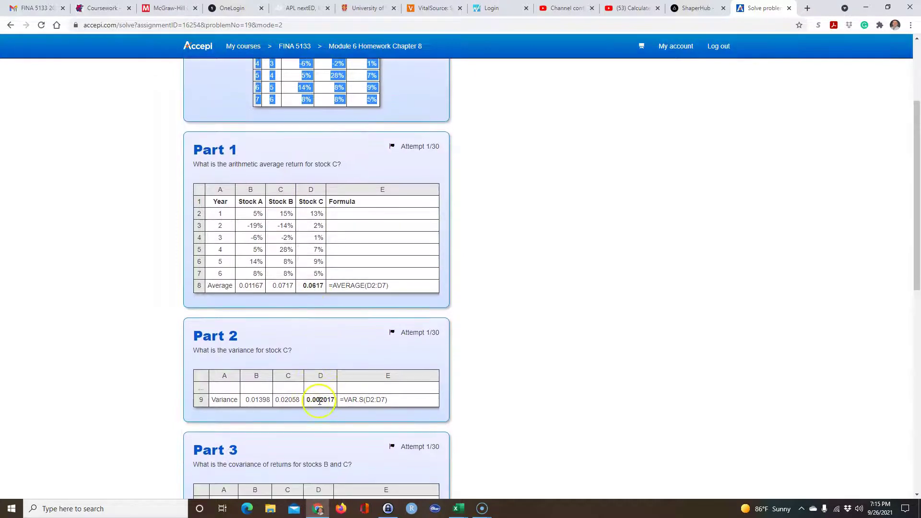
pyautogui.scroll(-3, 320, 401)
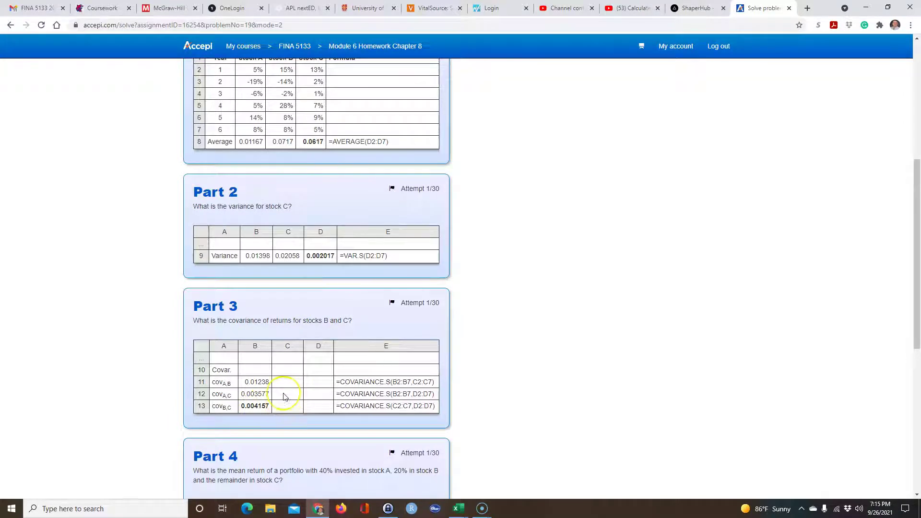
pyautogui.hotkey('alt', 'Tab')
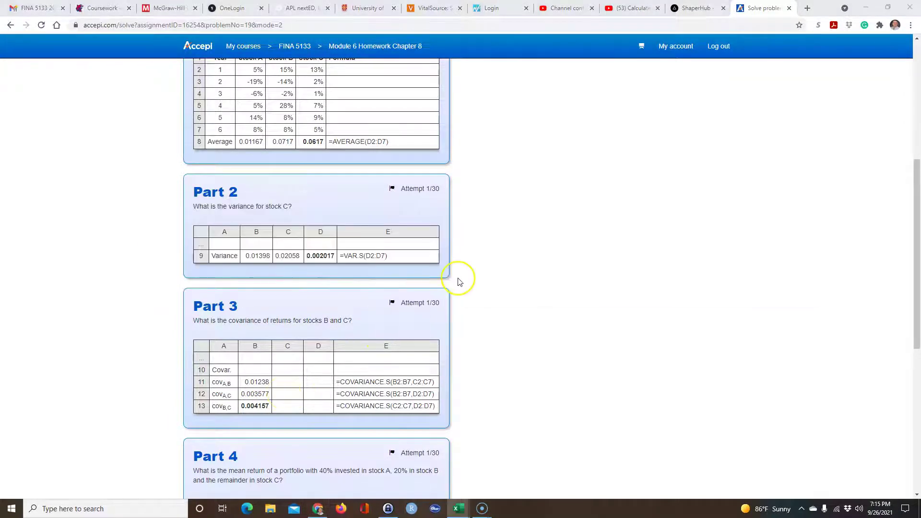
# Return to Excel and copy the portfolio block A17:D20 into the solution area starting at F9.
pyautogui.hotkey('alt', 'Tab')
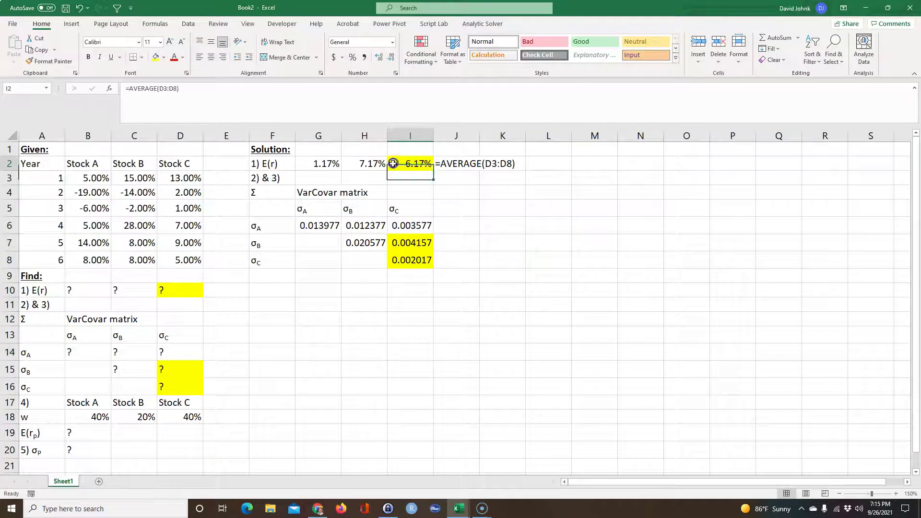
pyautogui.click(411, 243)
pyautogui.click(409, 260)
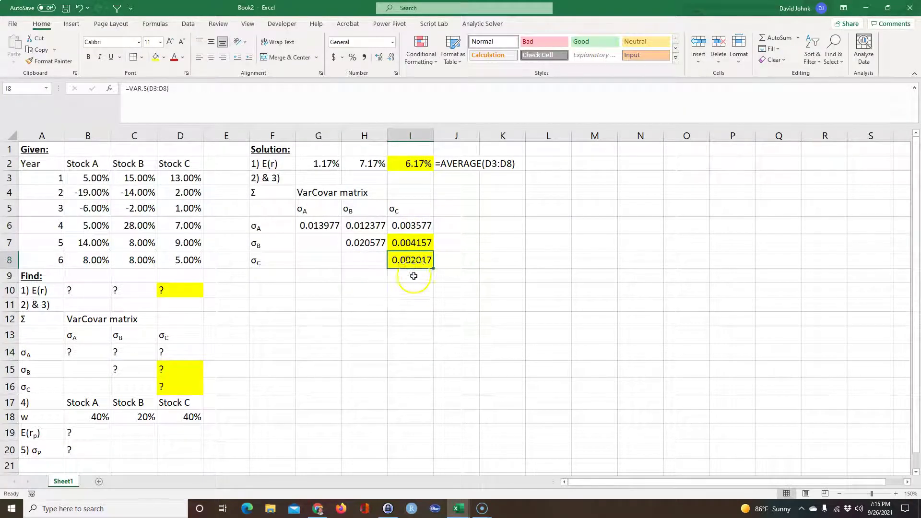
pyautogui.click(404, 289)
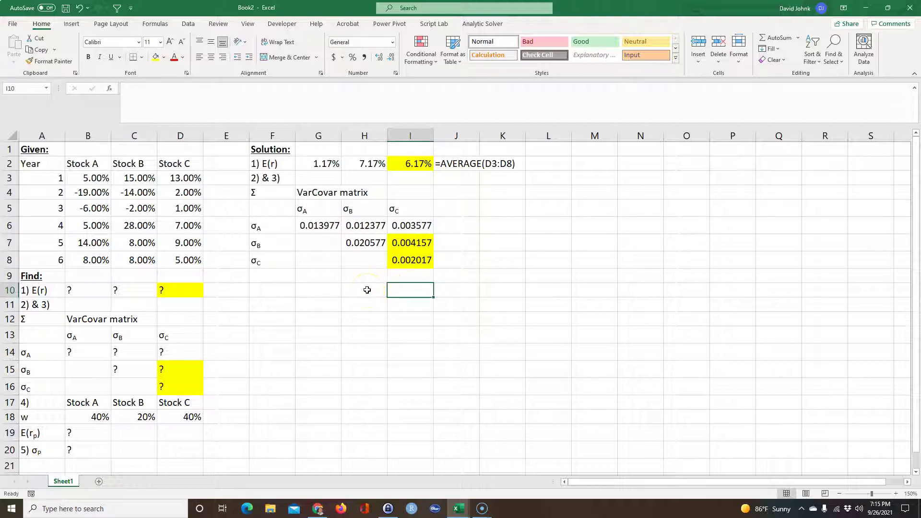
pyautogui.moveTo(46, 417); pyautogui.dragTo(169, 441)
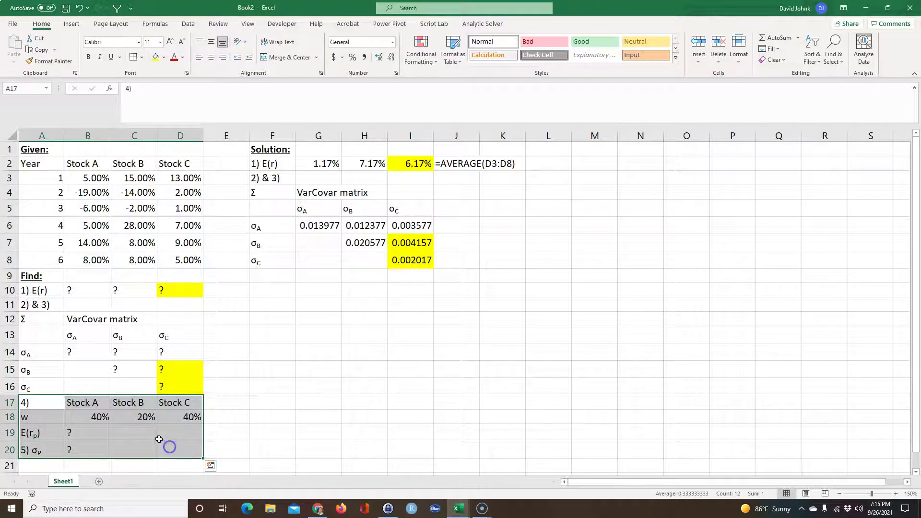
pyautogui.rightClick(159, 438)
pyautogui.click(184, 175)
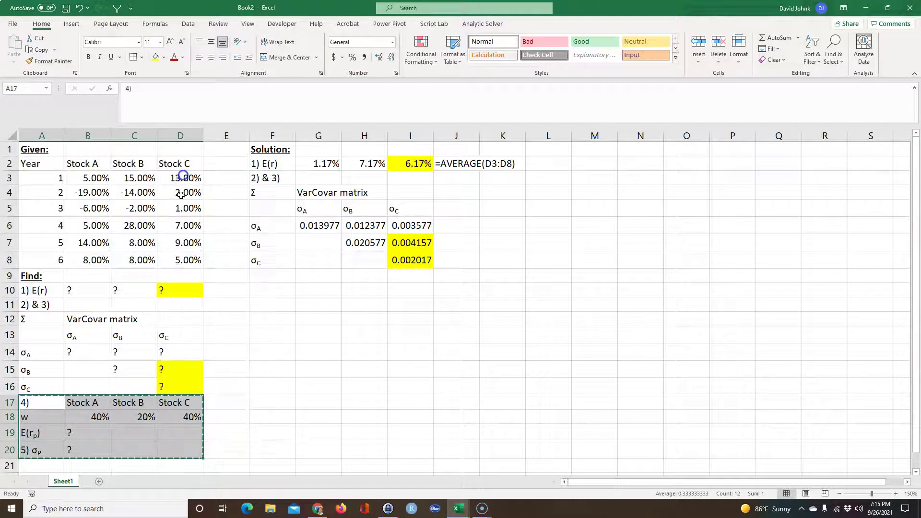
pyautogui.click(260, 278)
pyautogui.hotkey('ctrl', 'v')
# Total the three portfolio weights in J10 with =SUM(G10:I10).
pyautogui.moveTo(326, 291); pyautogui.dragTo(350, 290)
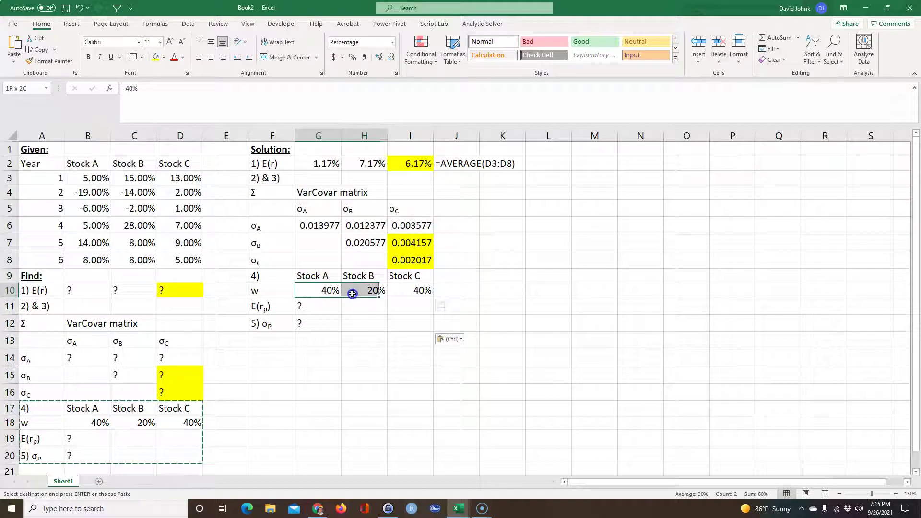
pyautogui.click(419, 291)
pyautogui.click(440, 292)
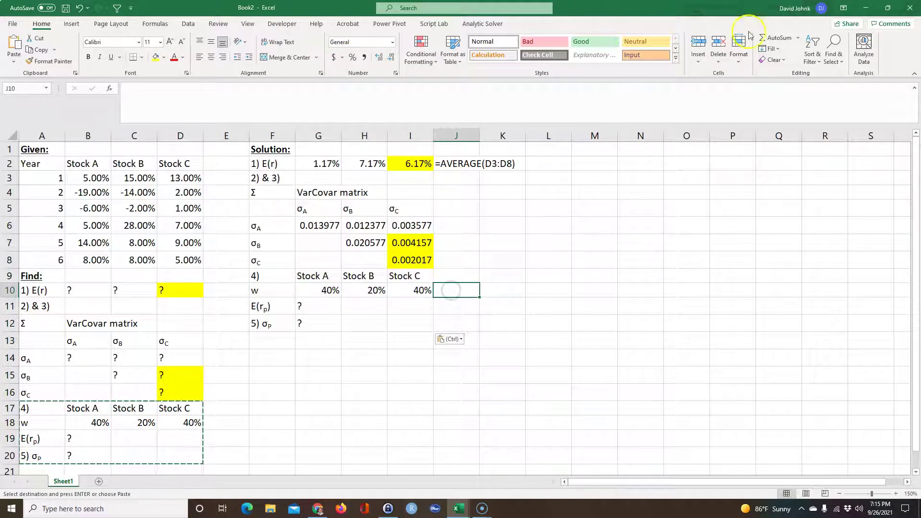
pyautogui.click(777, 39)
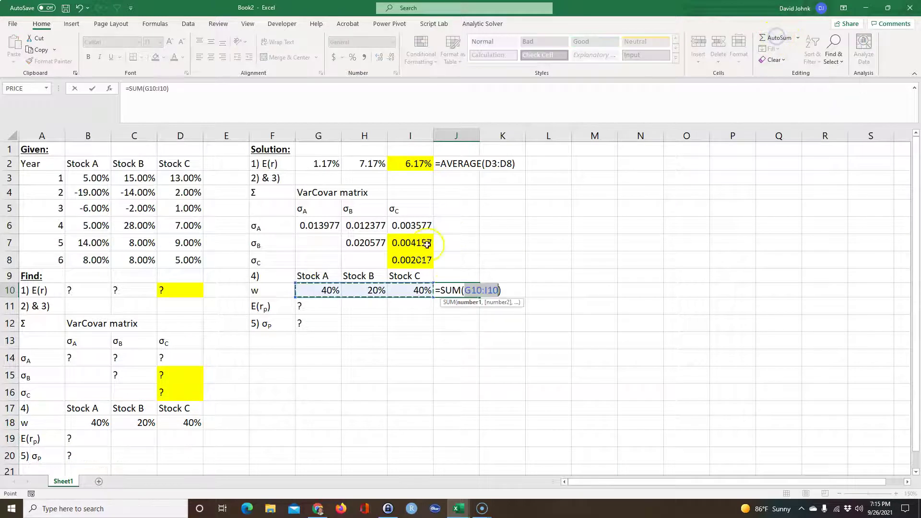
pyautogui.press('Return')
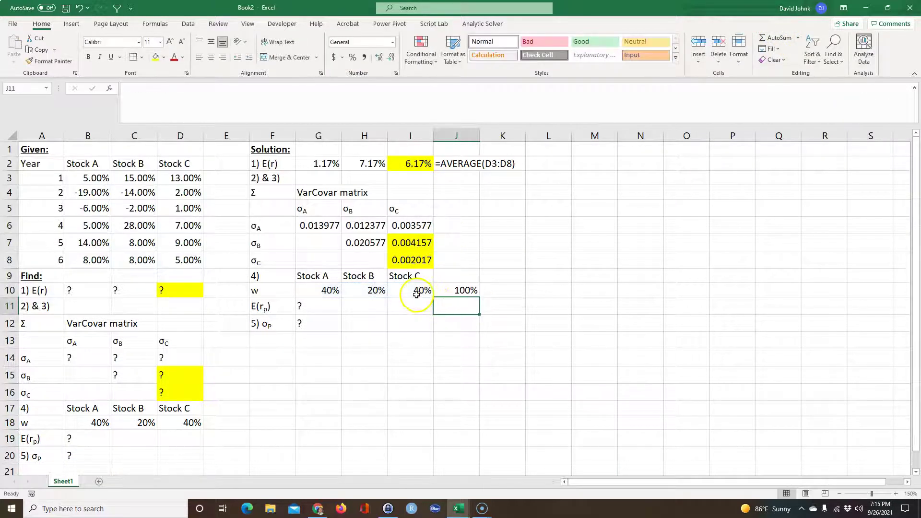
# Replace Stock C's weight in I10 with the formula =1-G10-H10.
pyautogui.click(419, 291)
pyautogui.write('=')
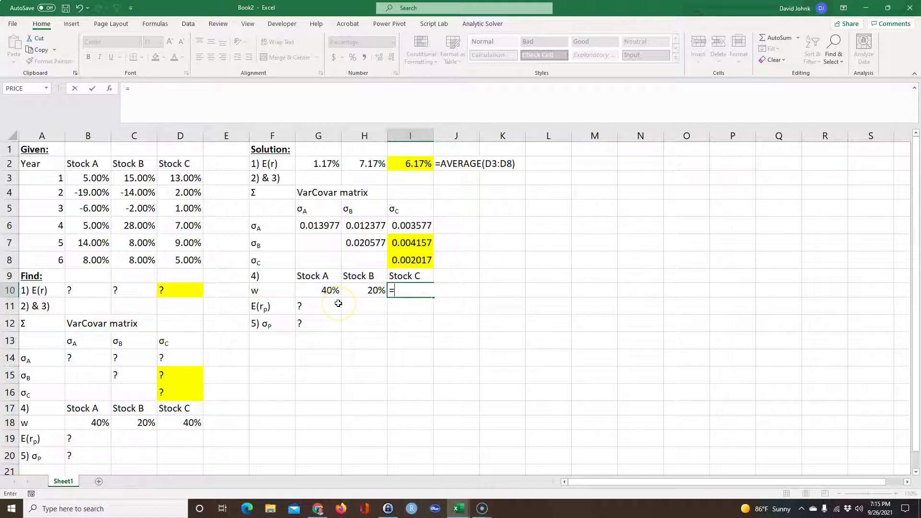
pyautogui.write('1-')
pyautogui.click(321, 290)
pyautogui.write('-')
pyautogui.click(360, 291)
pyautogui.press('Return')
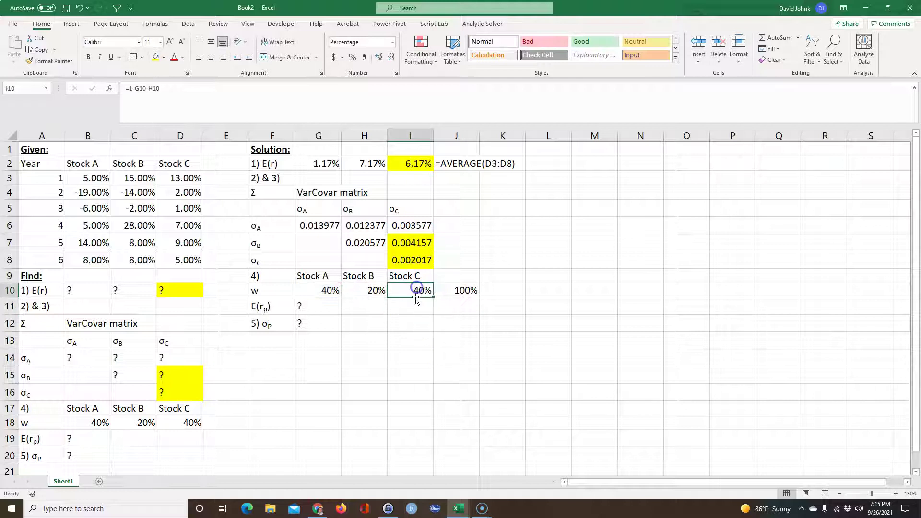
pyautogui.click(357, 378)
# Compute the portfolio's expected return in G11 with =SUMPRODUCT(G2:I2,G10:I10).
pyautogui.click(301, 306)
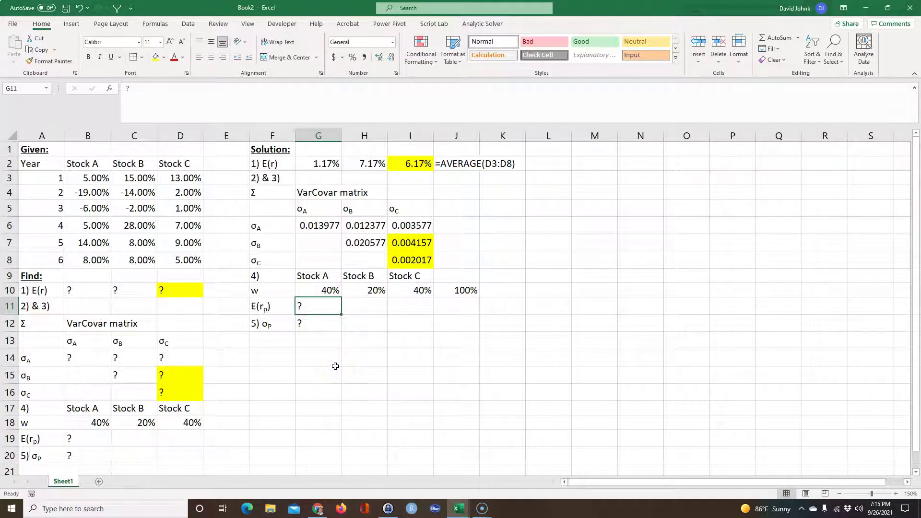
pyautogui.write('=sumproc')
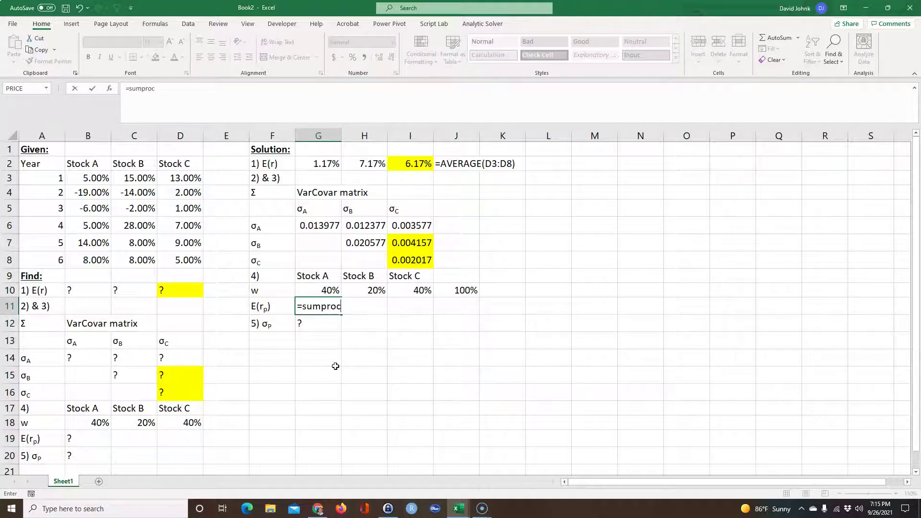
pyautogui.press('BackSpace')
pyautogui.write('duct(')
pyautogui.moveTo(314, 163); pyautogui.dragTo(411, 165)
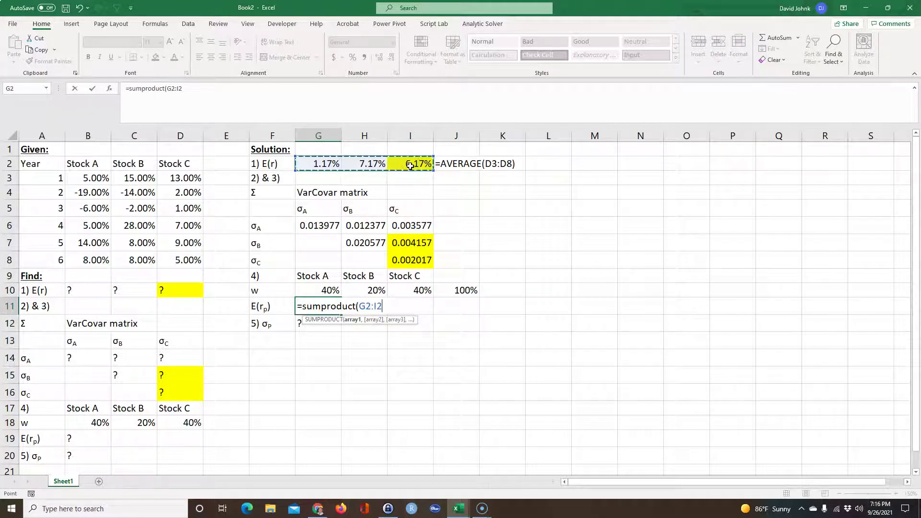
pyautogui.write(',')
pyautogui.moveTo(329, 290); pyautogui.dragTo(415, 289)
pyautogui.write(')')
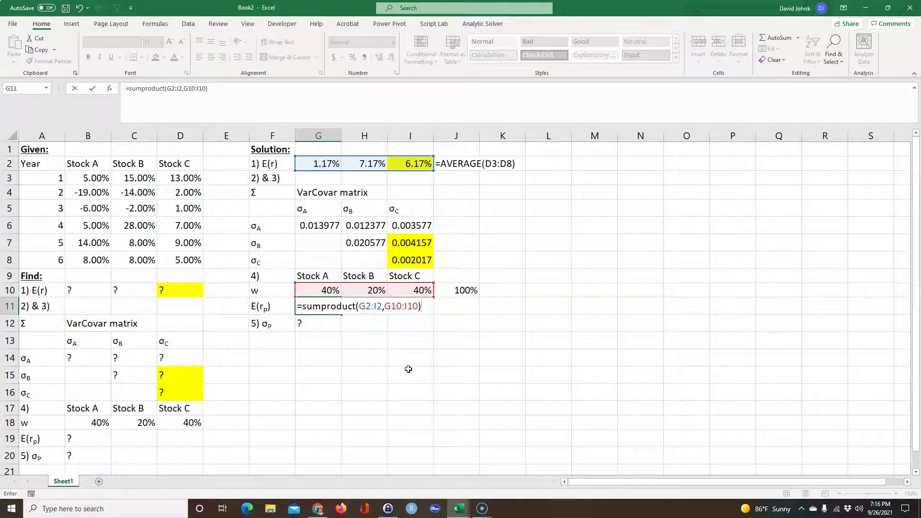
pyautogui.press('Return')
# Format the portfolio's expected return in G11 as a percentage with three decimal places.
pyautogui.click(323, 307)
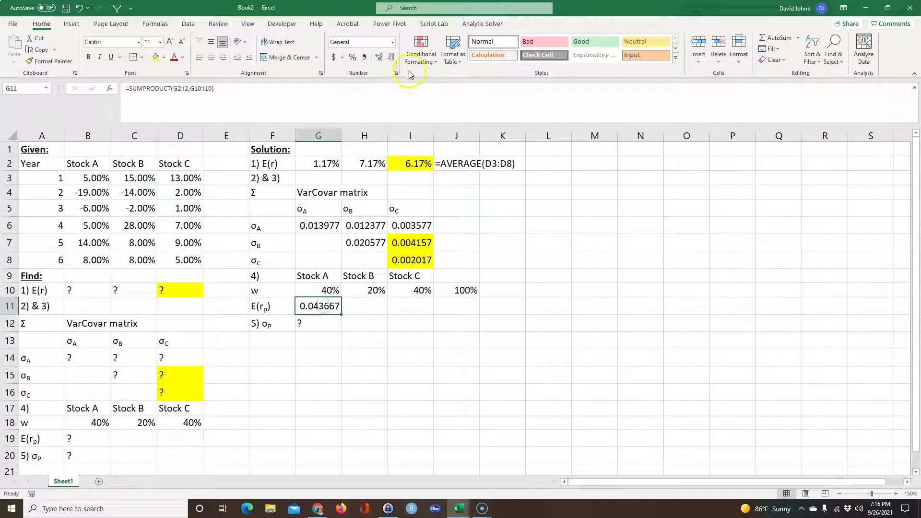
pyautogui.click(353, 57)
pyautogui.click(379, 57)
pyautogui.click(379, 57)
pyautogui.click(379, 58)
# Highlight the portfolio's expected return label and result in F11:G11 with yellow fill.
pyautogui.moveTo(283, 307); pyautogui.dragTo(312, 307)
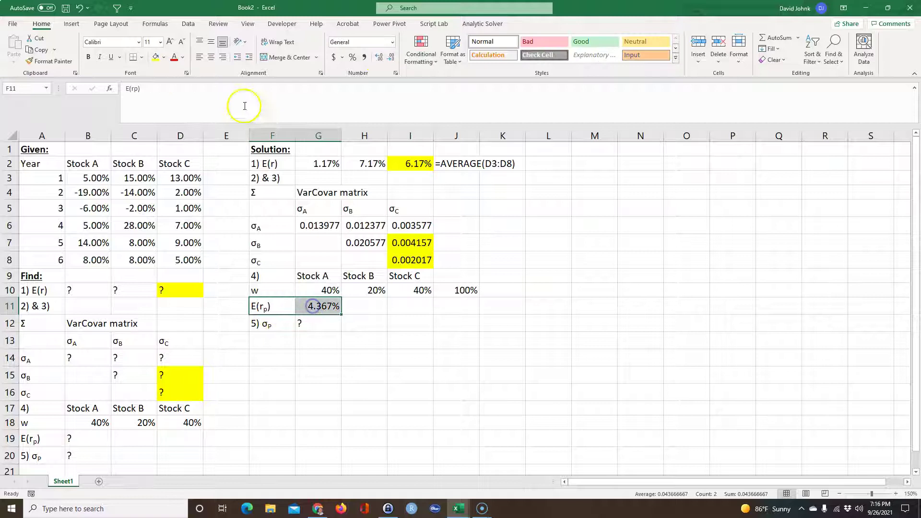
pyautogui.click(156, 57)
pyautogui.click(307, 358)
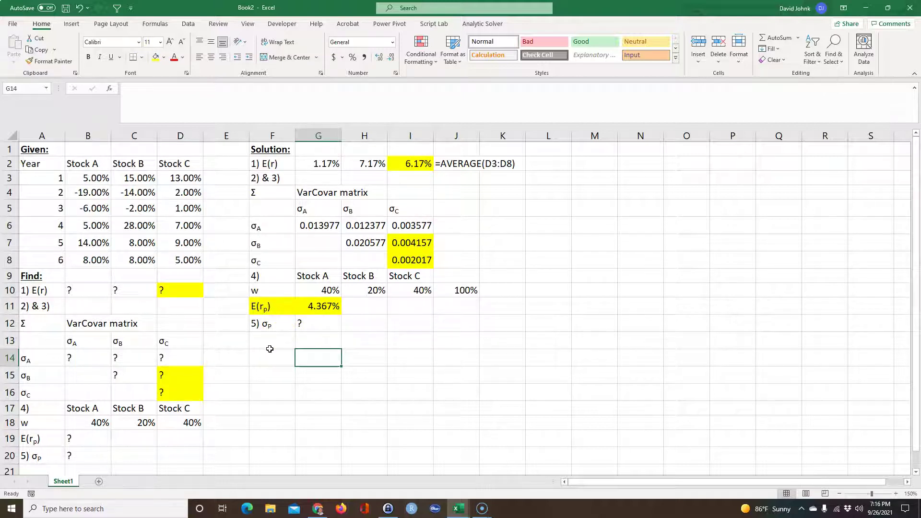
# Switch to the Accepi page in Chrome, check the Part 4 mean return solution, and return to Excel.
pyautogui.press('alt')
pyautogui.hotkey('alt', 'Tab')
pyautogui.hotkey('alt', 'Tab')
pyautogui.scroll(-2, 364, 338)
pyautogui.scroll(-4, 364, 339)
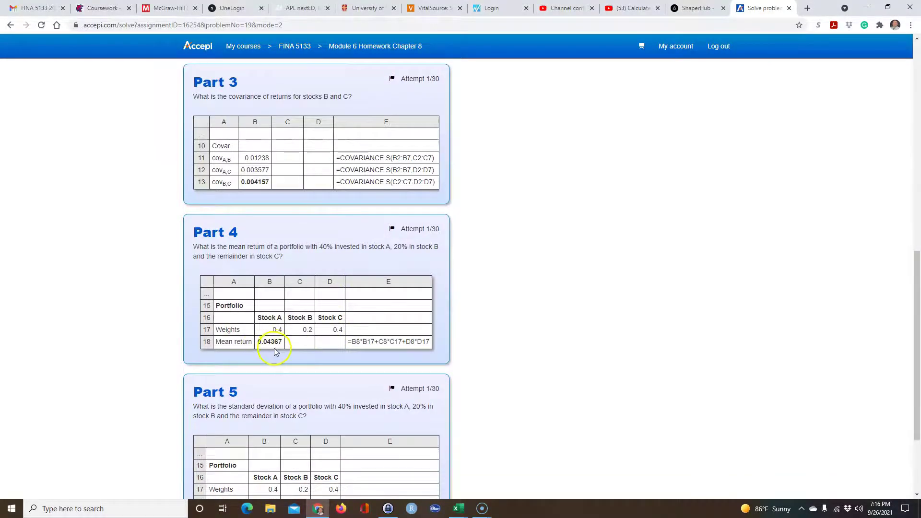
pyautogui.hotkey('alt', 'Tab')
pyautogui.click(441, 393)
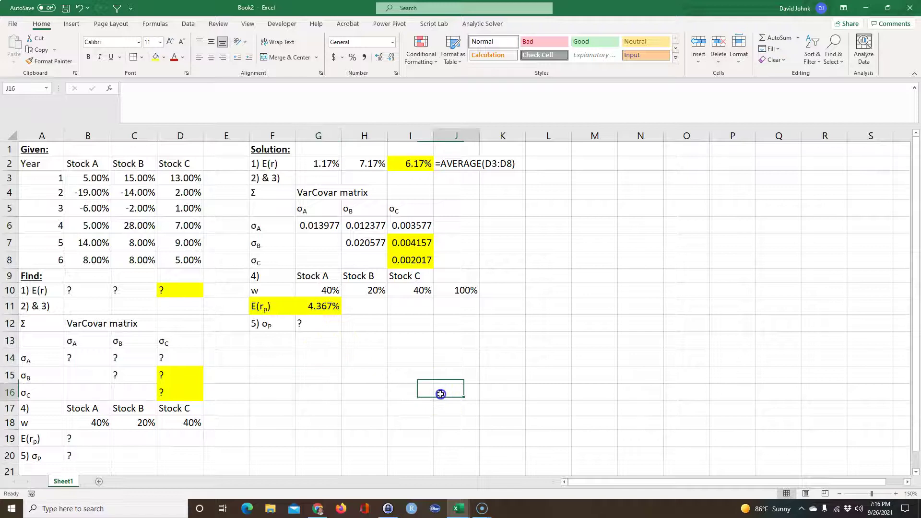
# Paste the copied three-stock variance formula picture and place it below the portfolio σP row, starting at column F.
pyautogui.click(321, 322)
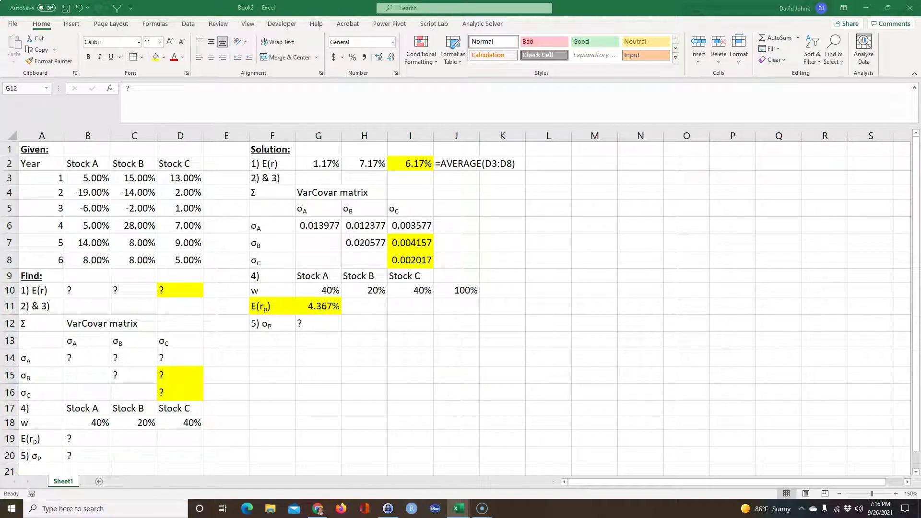
pyautogui.click(338, 363)
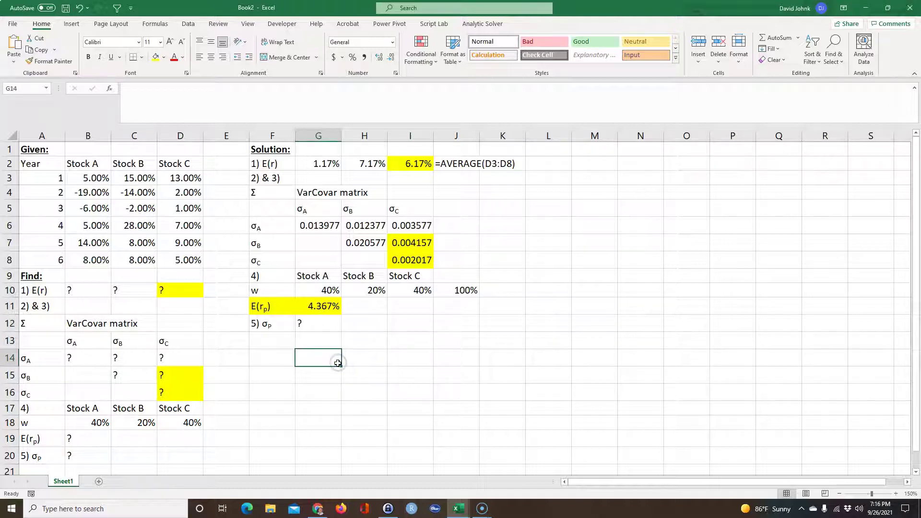
pyautogui.hotkey('ctrl', 'v')
pyautogui.moveTo(436, 360); pyautogui.dragTo(390, 360)
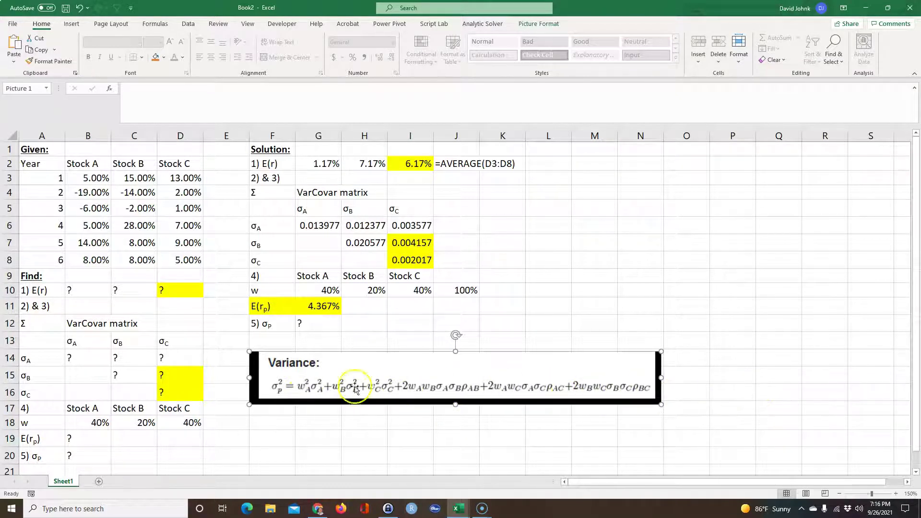
pyautogui.moveTo(468, 368); pyautogui.dragTo(468, 382)
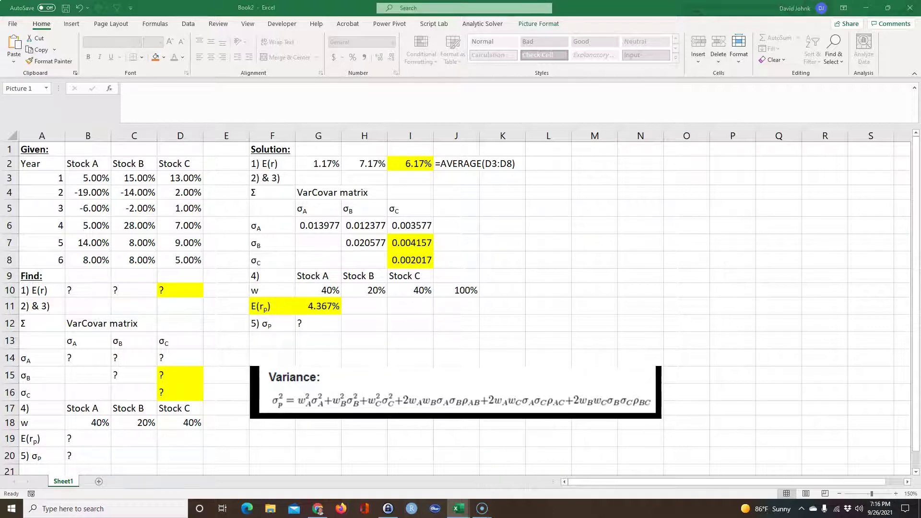
# Paste the copied correlation formula picture and place it beside the weights, above the variance formula picture.
pyautogui.click(703, 362)
pyautogui.hotkey('ctrl', 'v')
pyautogui.moveTo(723, 366); pyautogui.dragTo(622, 293)
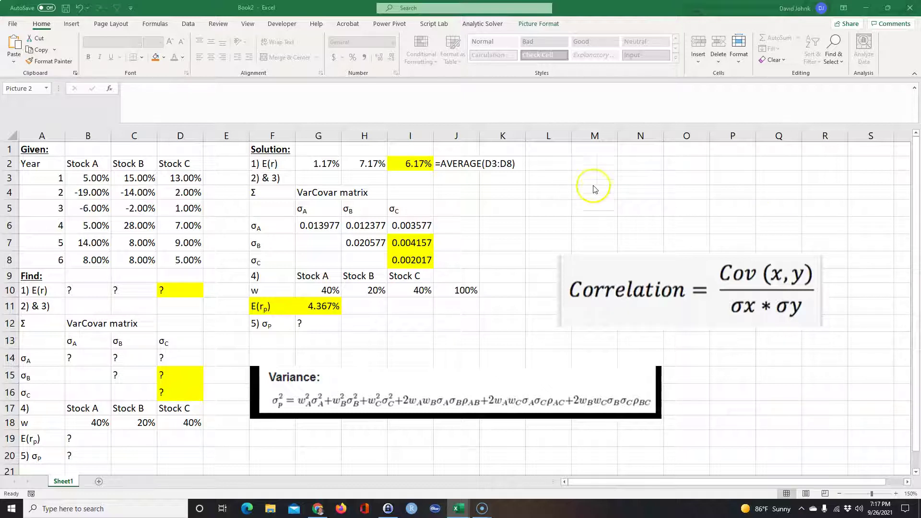
# Paste the picture of the two-asset portfolio standard deviation formulas and place it directly above the correlation picture.
pyautogui.click(603, 163)
pyautogui.hotkey('ctrl', 'v')
pyautogui.moveTo(690, 206); pyautogui.dragTo(689, 169)
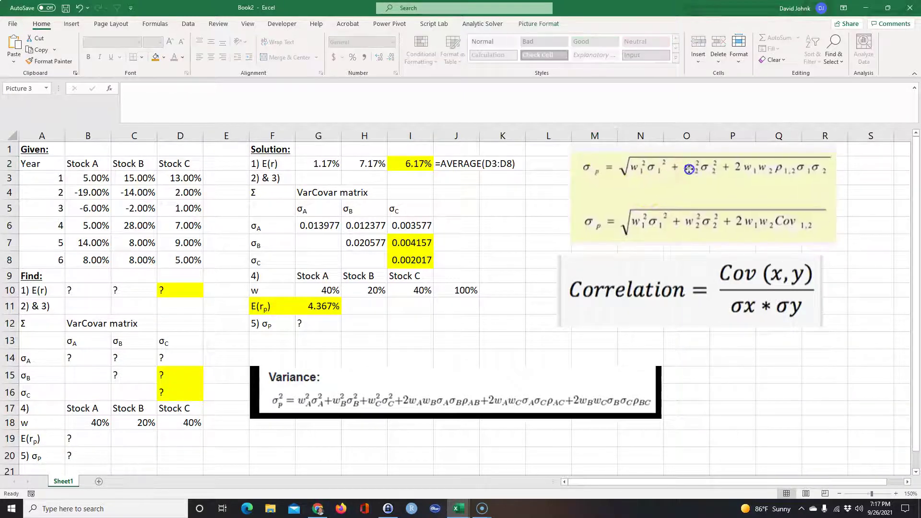
pyautogui.click(802, 169)
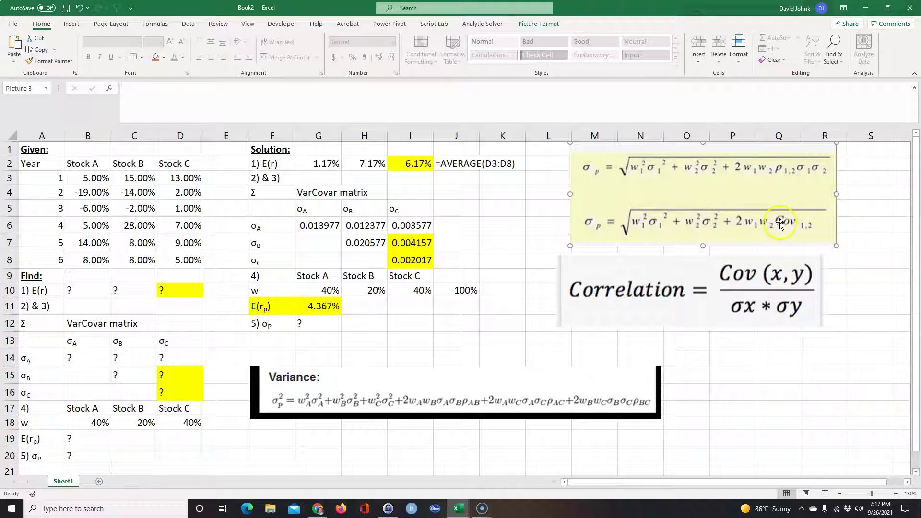
# Shift the variance formula picture right so that it starts at column G.
pyautogui.click(531, 384)
pyautogui.moveTo(486, 384); pyautogui.dragTo(541, 384)
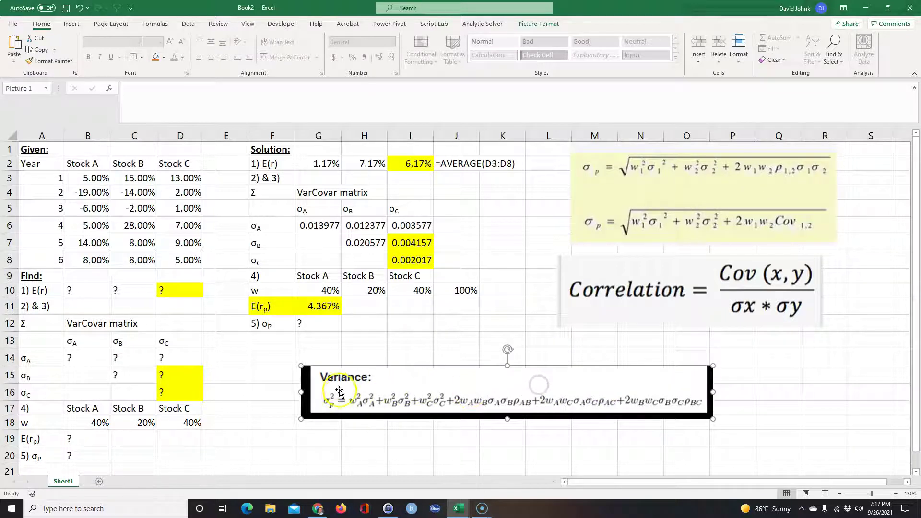
pyautogui.click(275, 325)
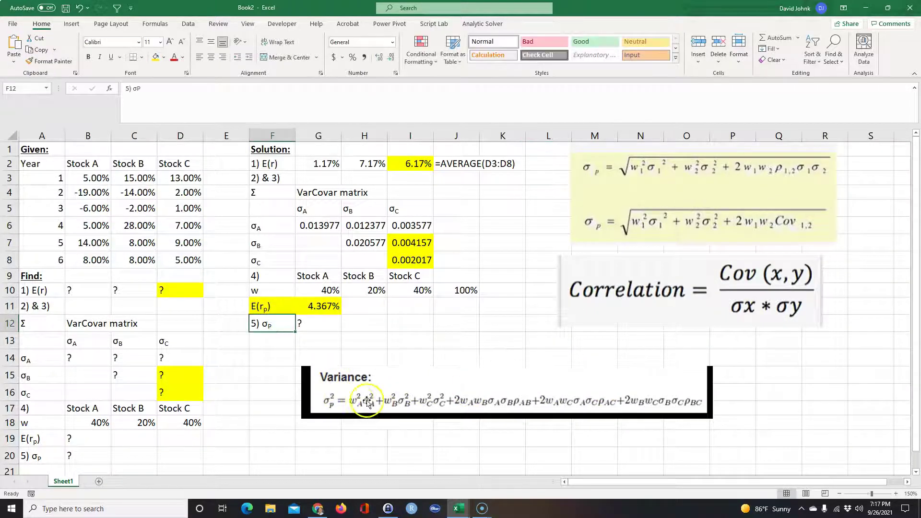
# Start a SQRT formula for portfolio σP in G12 with stock A's squared-weight variance term, G10^2*G6.
pyautogui.click(316, 327)
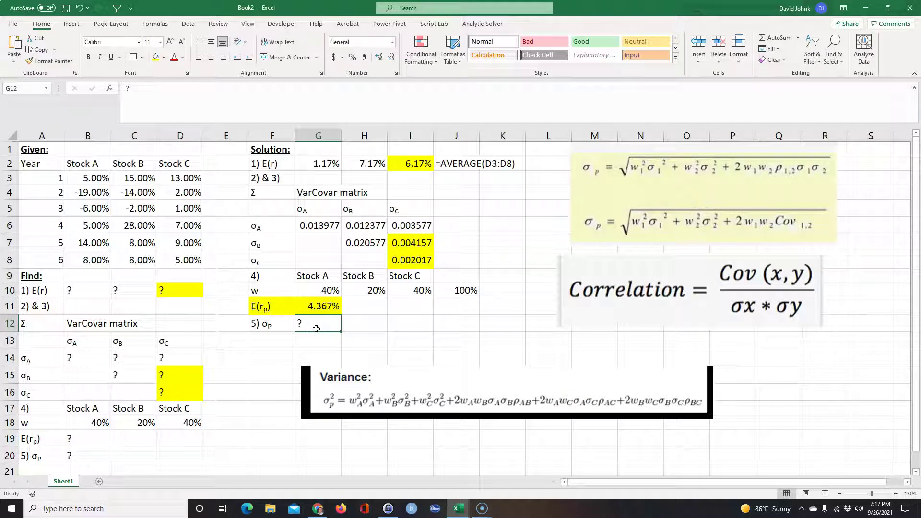
pyautogui.write('=sqrt(')
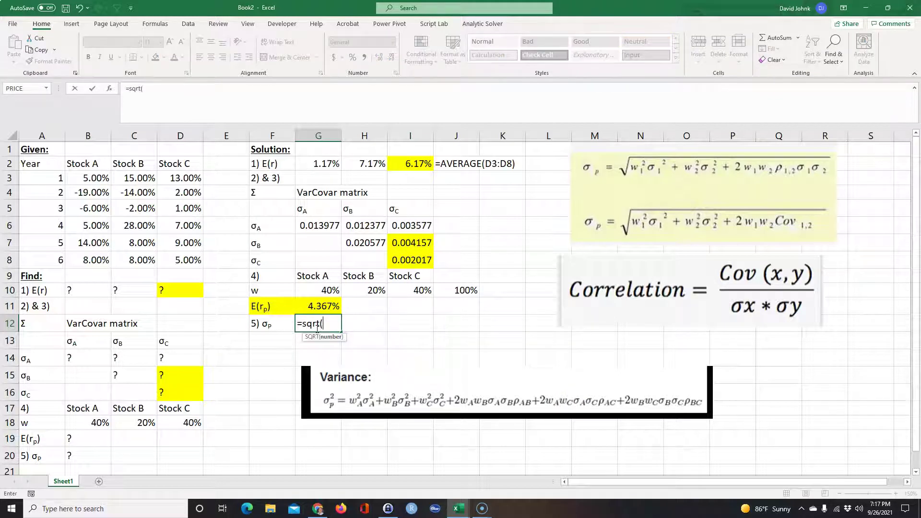
pyautogui.click(318, 290)
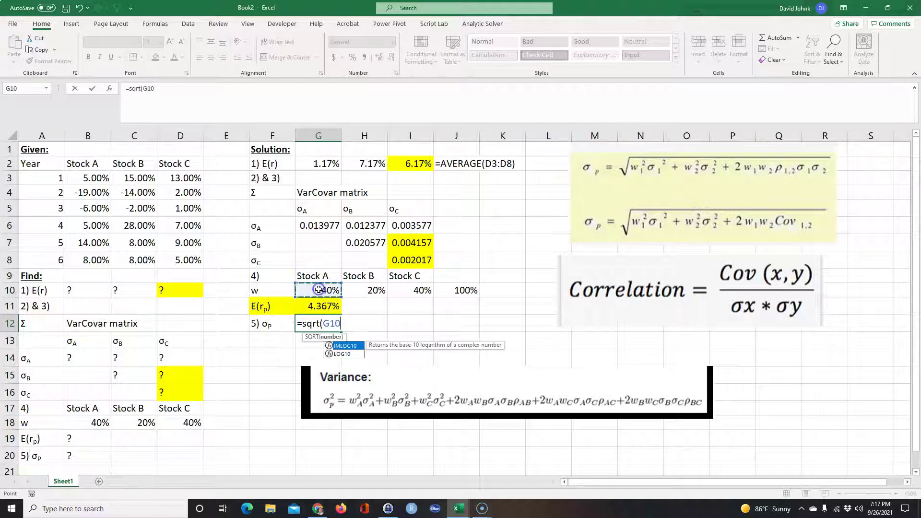
pyautogui.write('^')
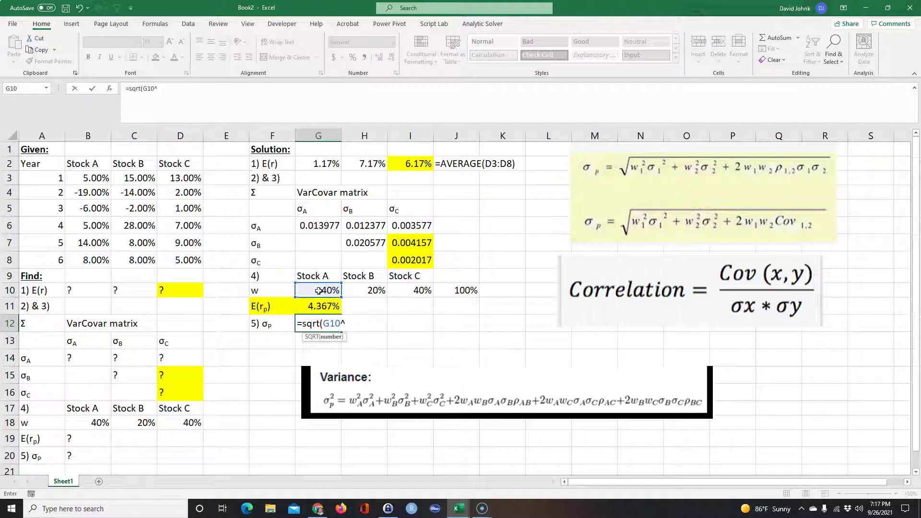
pyautogui.write('2*')
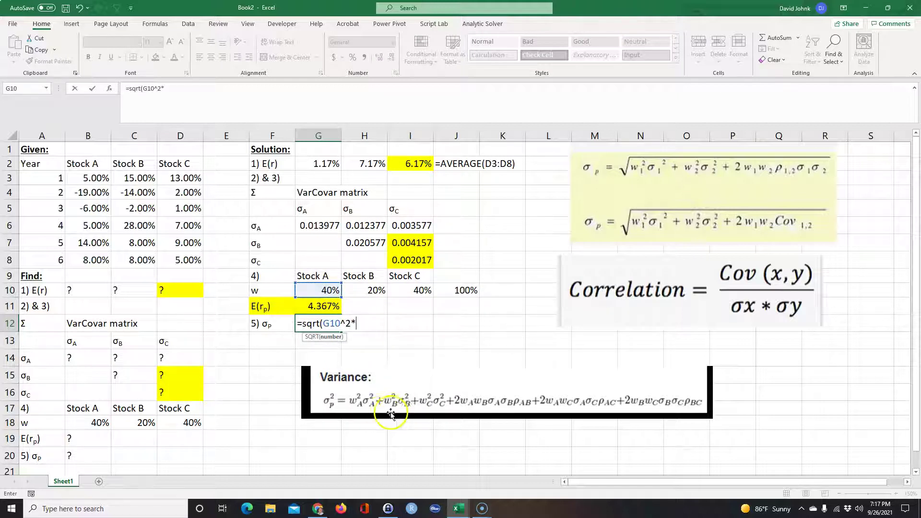
pyautogui.click(318, 224)
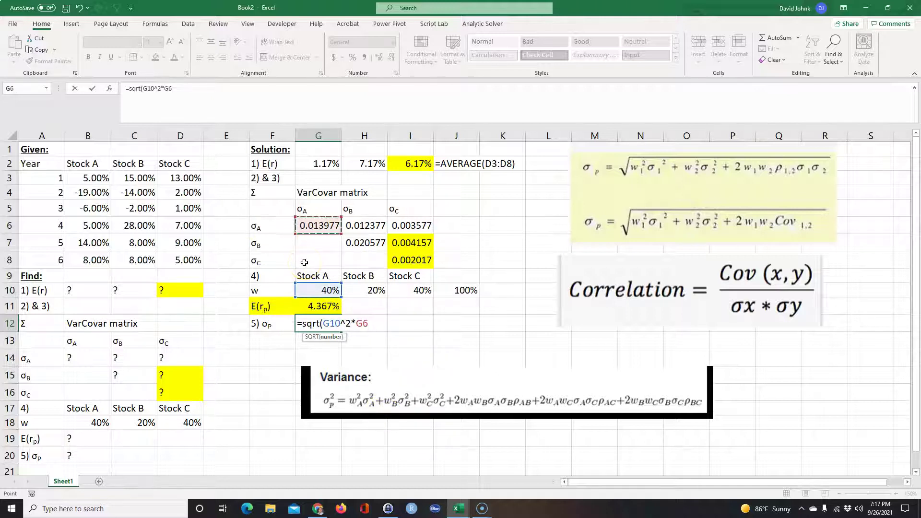
# Append the stock B term H10^*H7 and the stock C term I10^2*I8 to the SQRT formula in G12.
pyautogui.write('+')
pyautogui.click(359, 292)
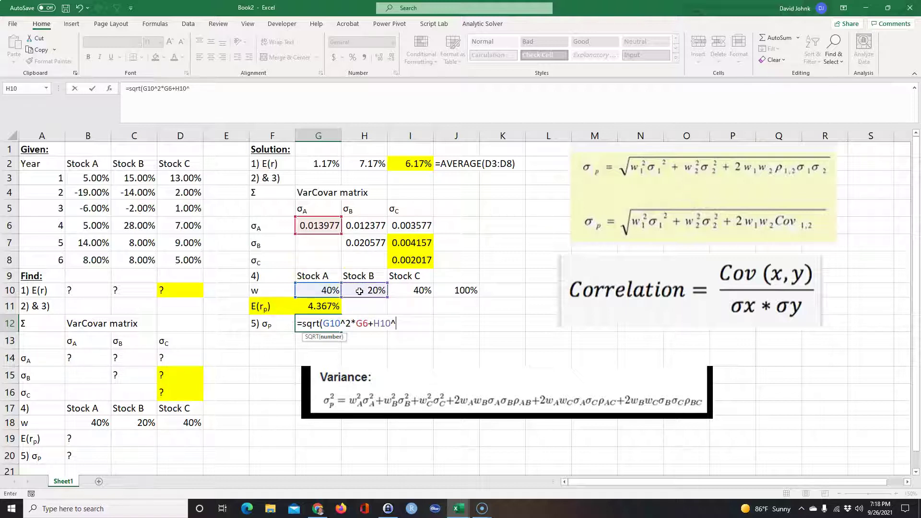
pyautogui.write('^*')
pyautogui.click(364, 242)
pyautogui.write('+')
pyautogui.click(411, 292)
pyautogui.click(393, 246)
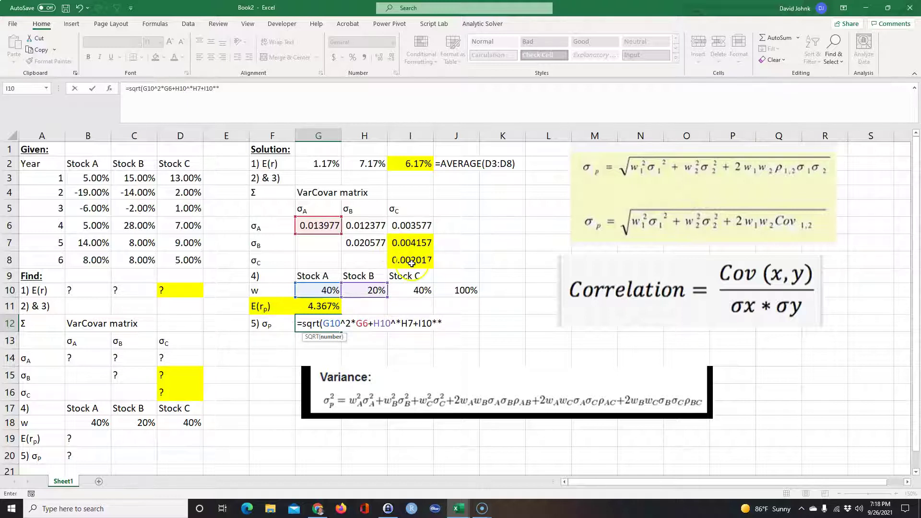
pyautogui.click(404, 318)
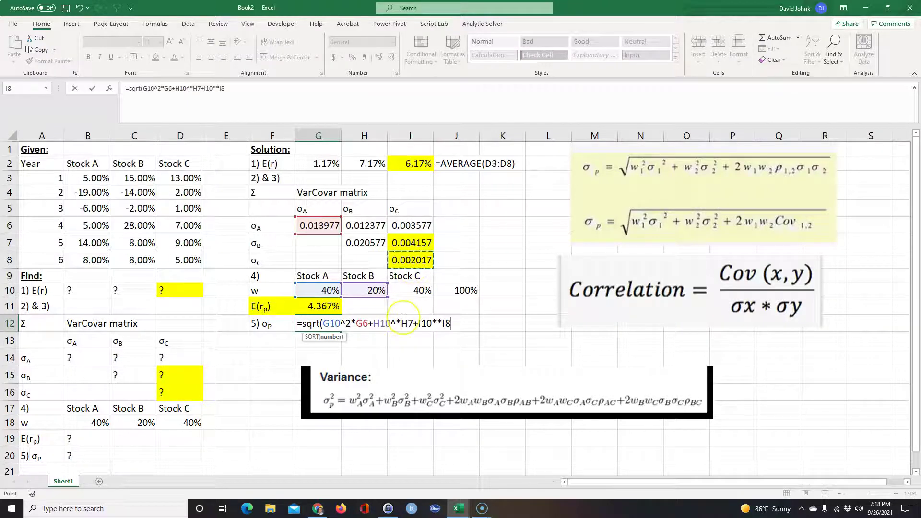
pyautogui.click(375, 332)
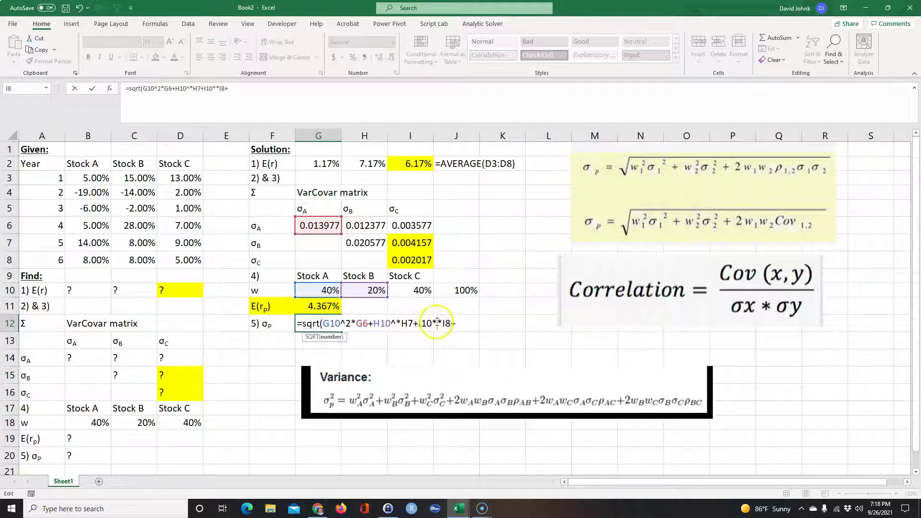
pyautogui.click(432, 322)
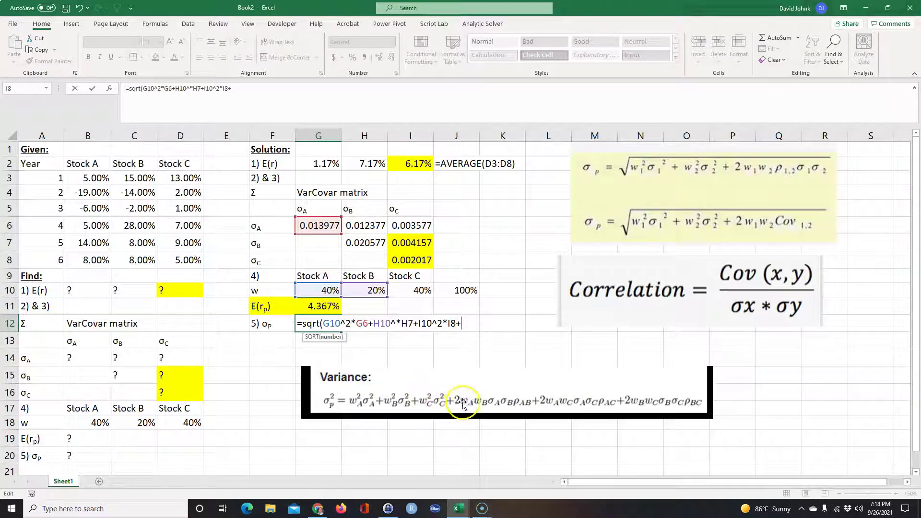
# Add the stock A and B covariance term 2*G10*H10*H6 to the σP formula.
pyautogui.write('*')
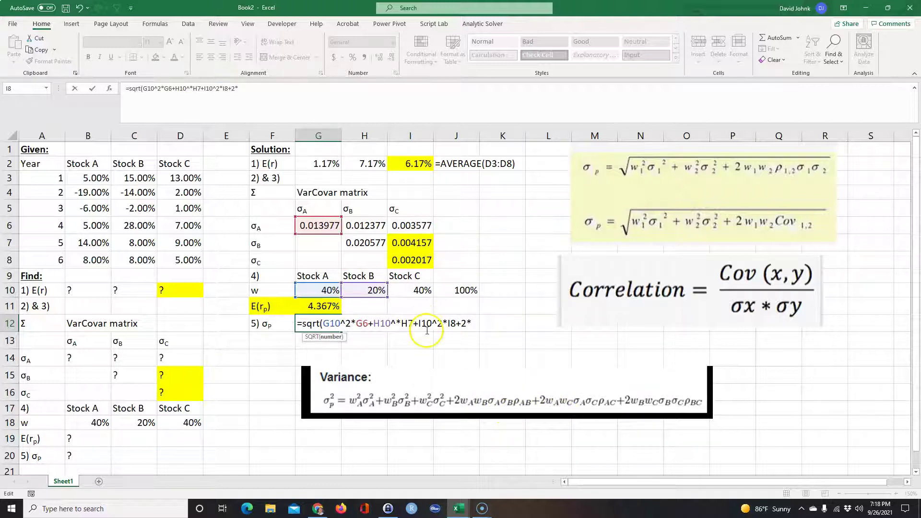
pyautogui.click(313, 290)
pyautogui.write('*')
pyautogui.click(363, 290)
pyautogui.write('*')
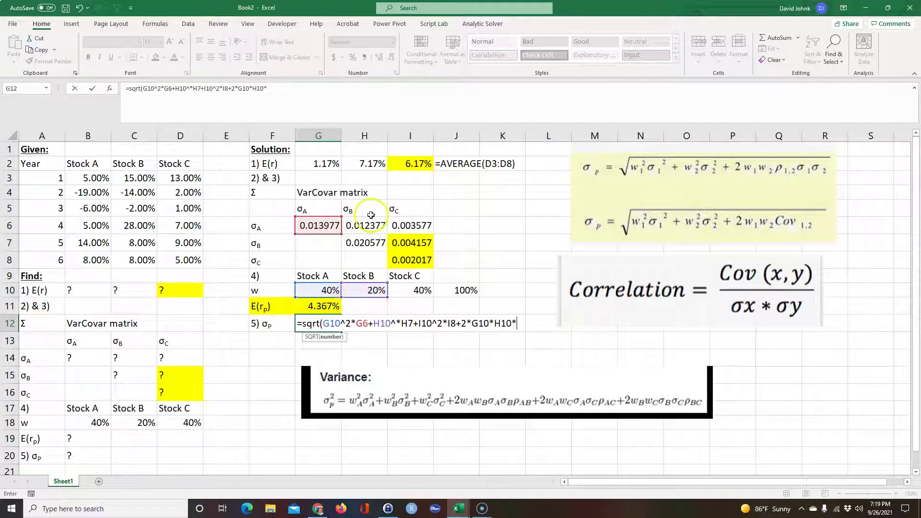
pyautogui.click(367, 224)
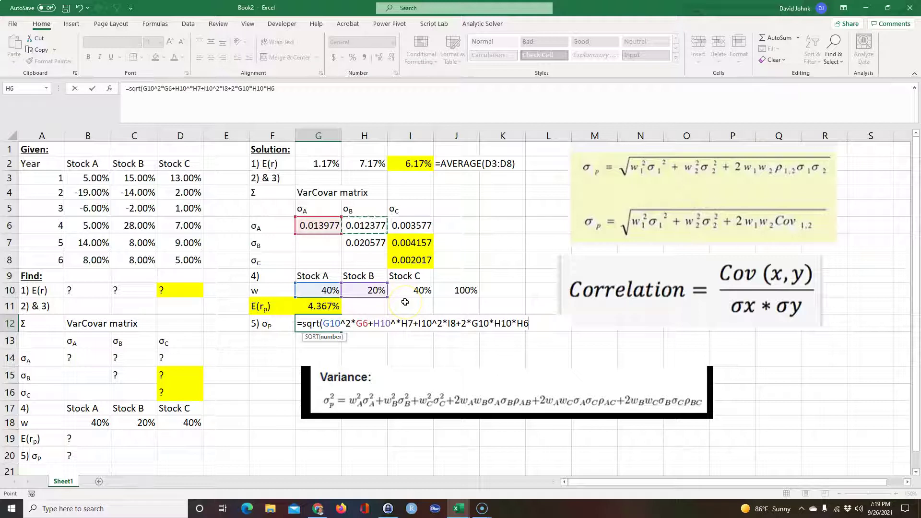
# Add the stock A and C covariance term +2*G10*I10*I6 to the σP formula.
pyautogui.write('+2*')
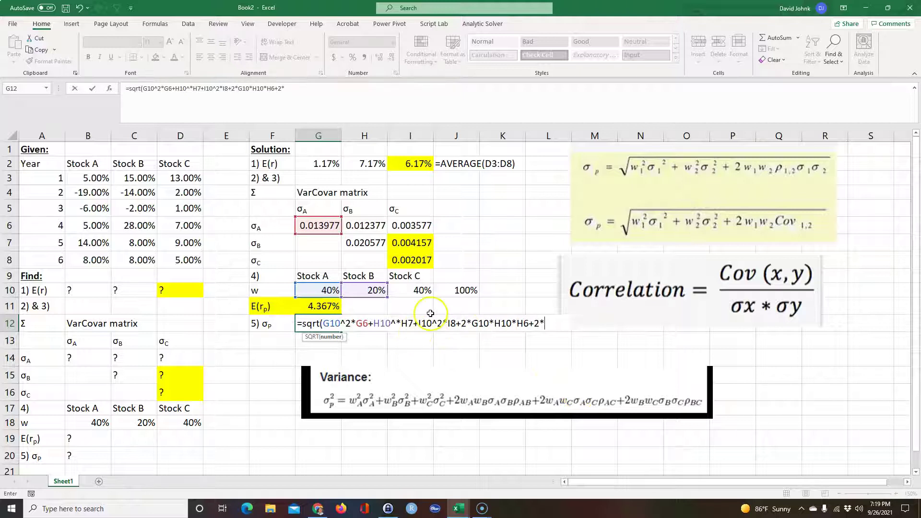
pyautogui.click(322, 290)
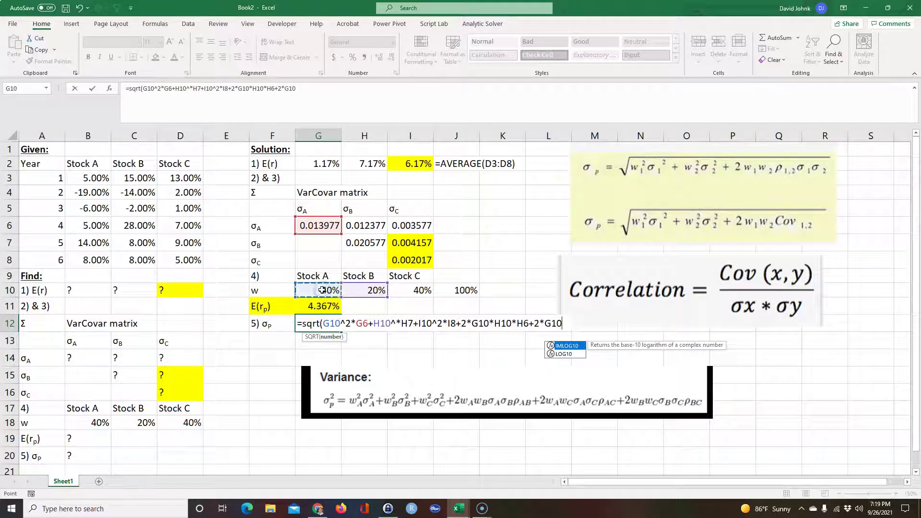
pyautogui.write('*')
pyautogui.click(410, 290)
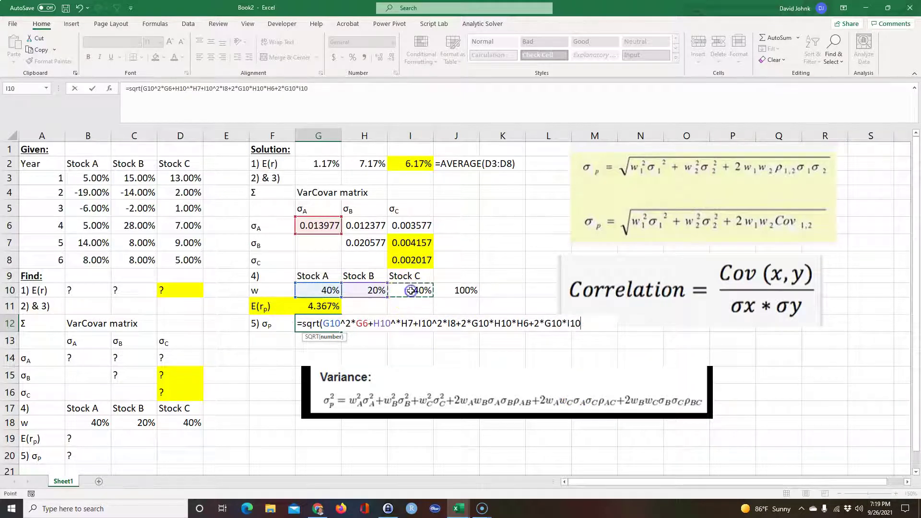
pyautogui.write('*')
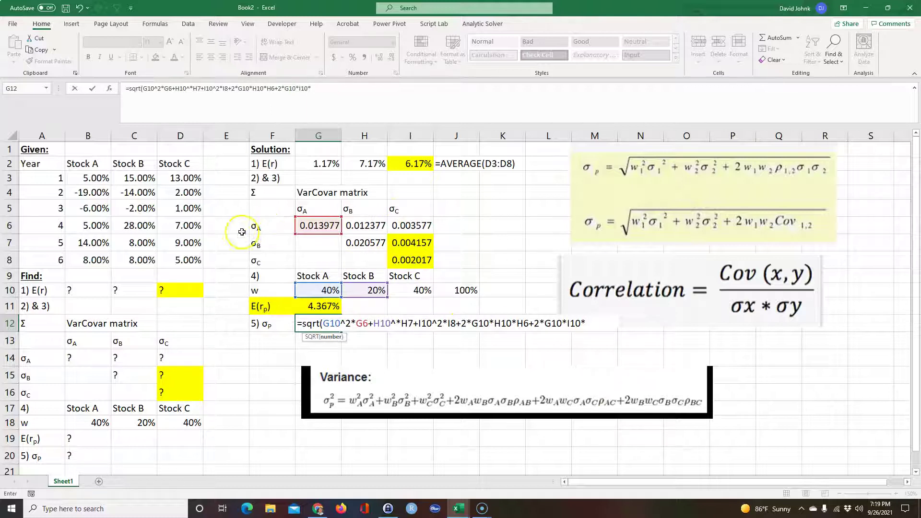
pyautogui.click(407, 229)
# Add the stock B and C covariance term +2*H10*I10*I7, complete the σP formula and accept Excel's suggested correction.
pyautogui.write('+2*')
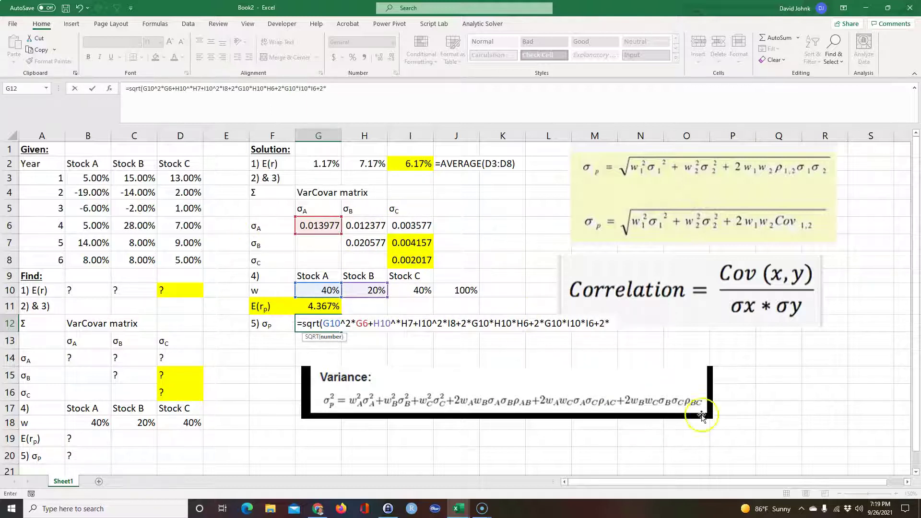
pyautogui.click(364, 291)
pyautogui.write('*')
pyautogui.click(406, 290)
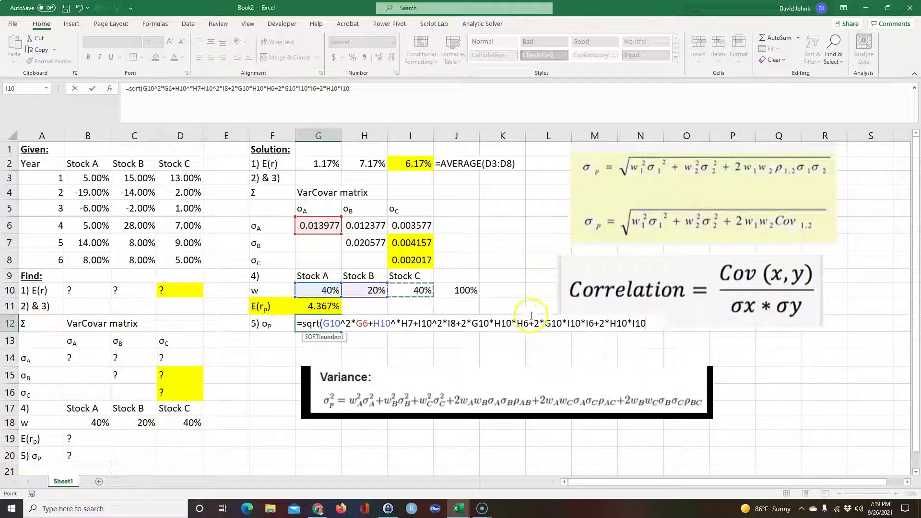
pyautogui.write('*')
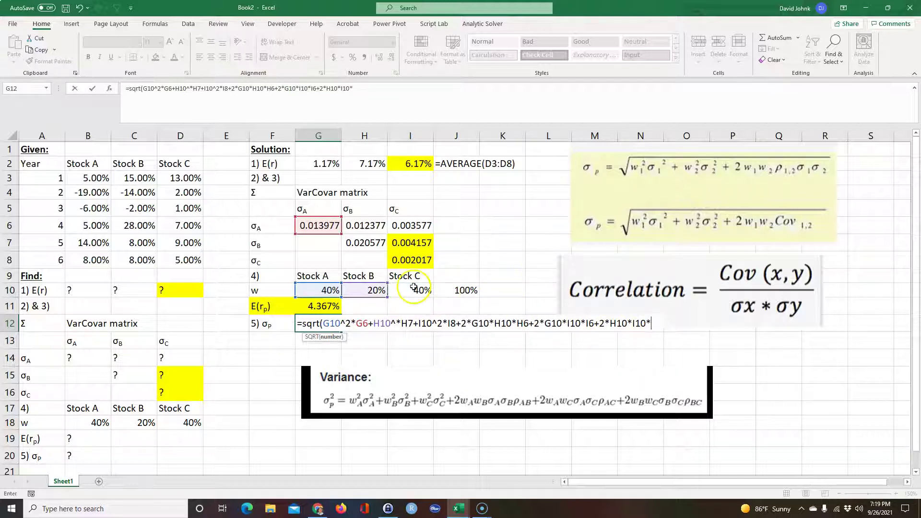
pyautogui.click(407, 242)
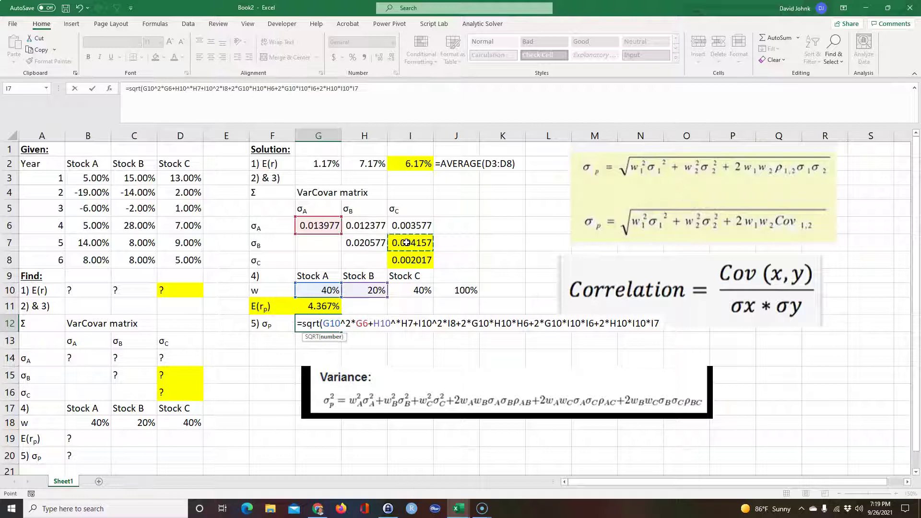
pyautogui.write(')')
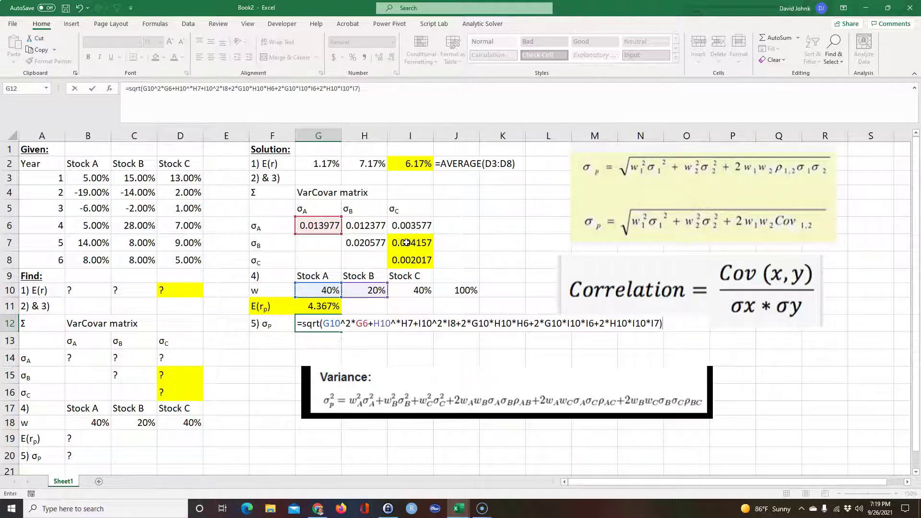
pyautogui.press('Return')
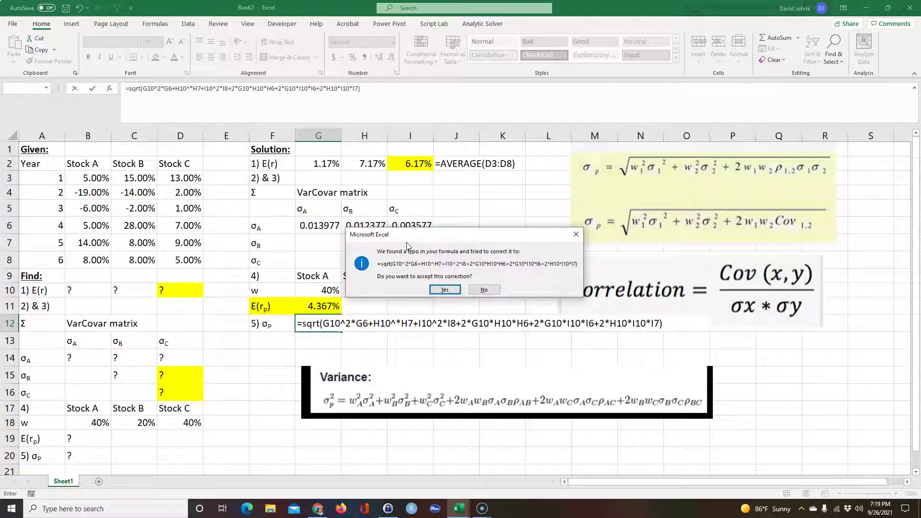
pyautogui.click(444, 290)
# Review each term of the σP formula in G12 against the weights, the VarCovar matrix and the pictured variance formula.
pyautogui.doubleClick(334, 321)
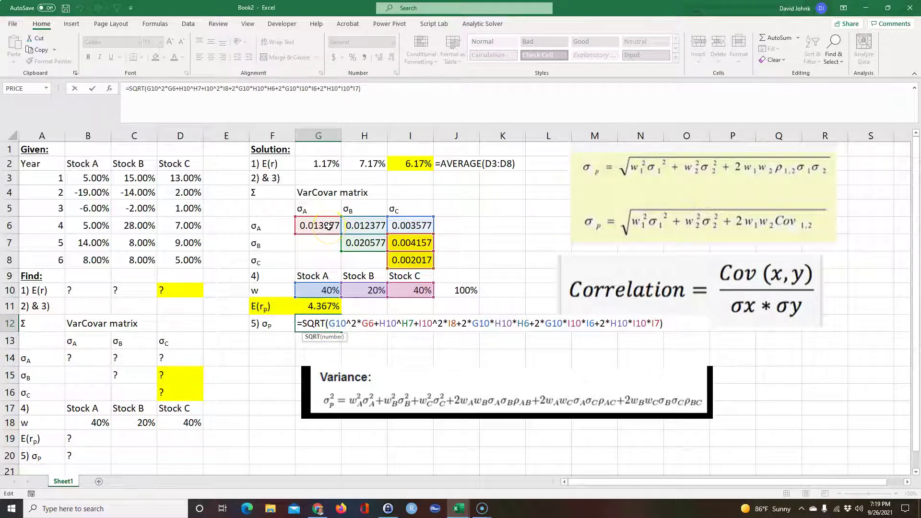
pyautogui.click(382, 325)
pyautogui.click(394, 322)
pyautogui.click(416, 333)
pyautogui.click(440, 325)
pyautogui.click(451, 324)
pyautogui.click(459, 320)
pyautogui.click(479, 323)
pyautogui.click(502, 324)
pyautogui.click(523, 322)
pyautogui.click(370, 293)
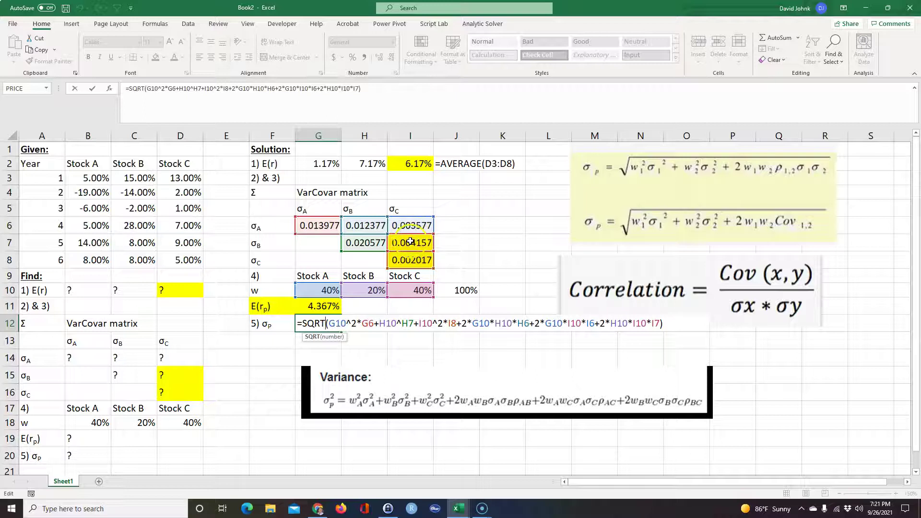
pyautogui.click(650, 324)
pyautogui.press('Return')
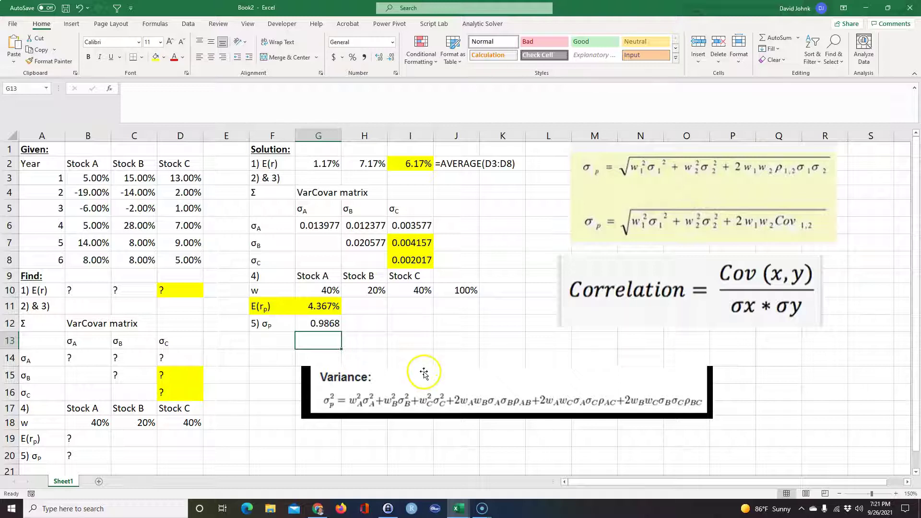
# Review the σP and E(rp) formulas in G12 and G11, plus the variance and covariance formulas in the VarCovar matrix.
pyautogui.click(322, 324)
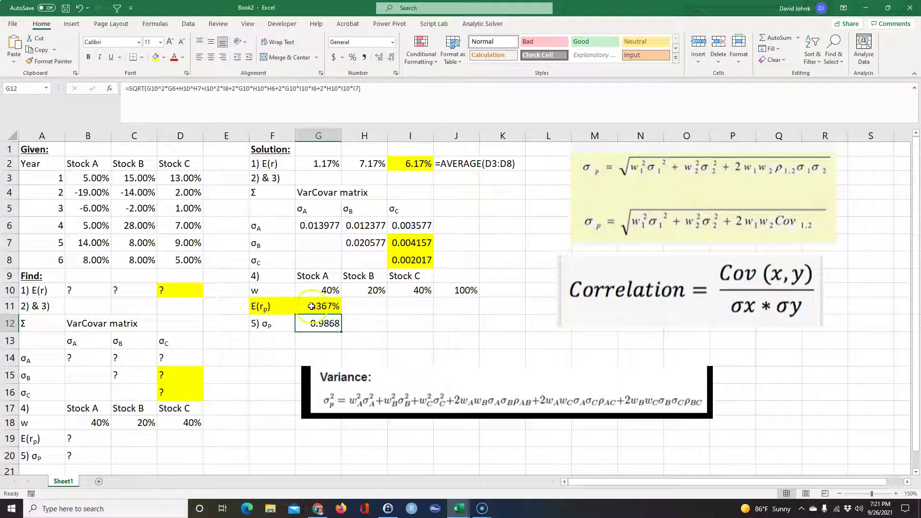
pyautogui.click(316, 306)
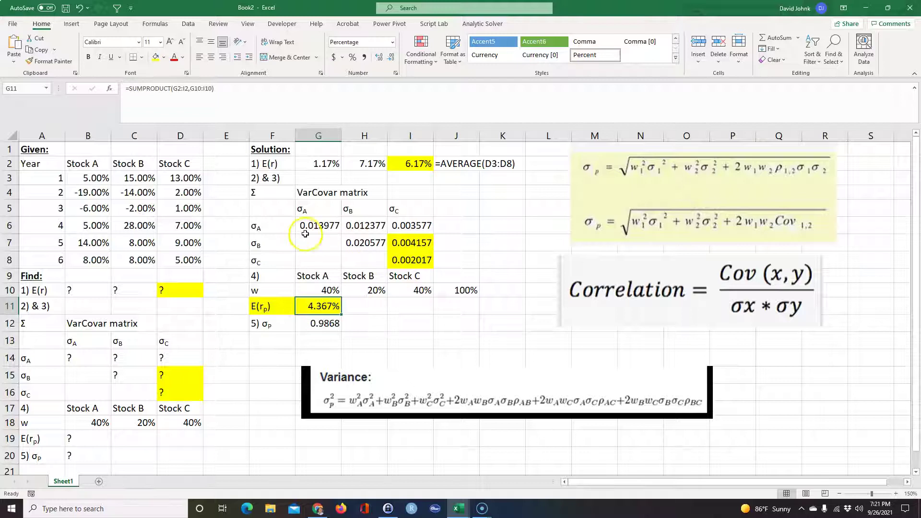
pyautogui.doubleClick(318, 225)
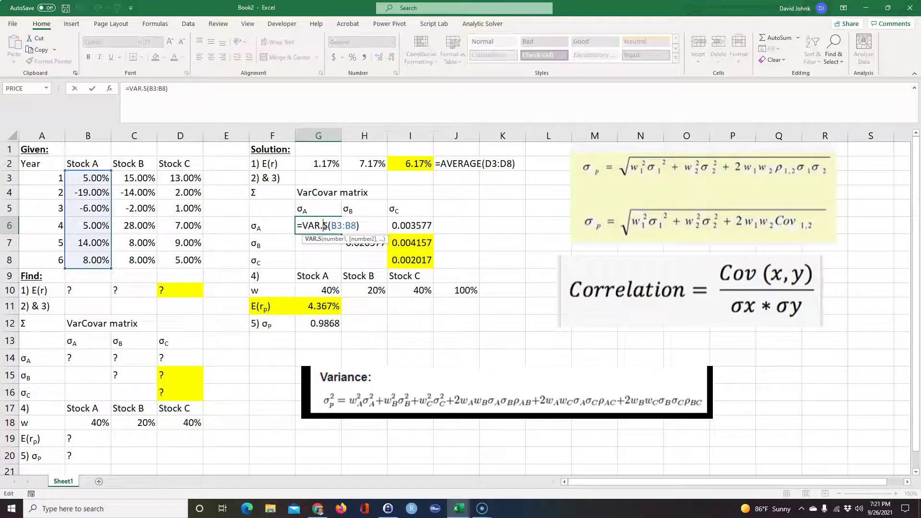
pyautogui.press('Escape')
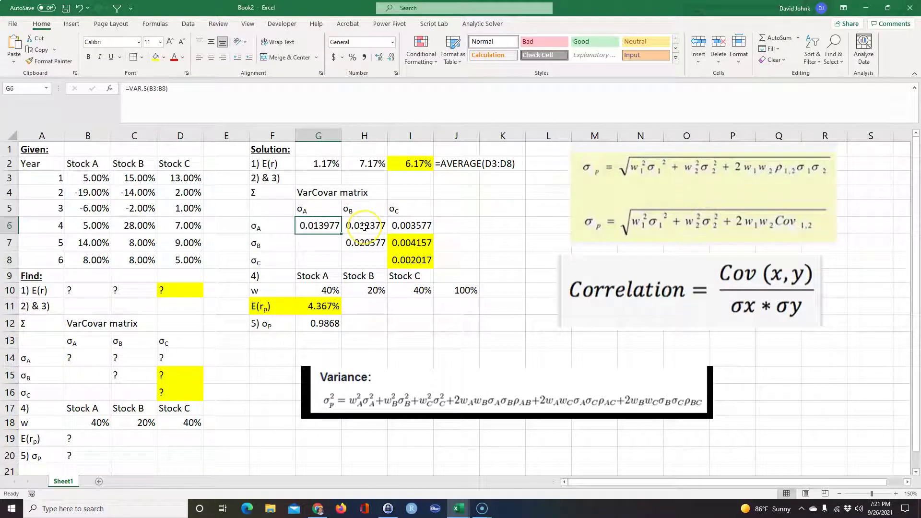
pyautogui.click(365, 227)
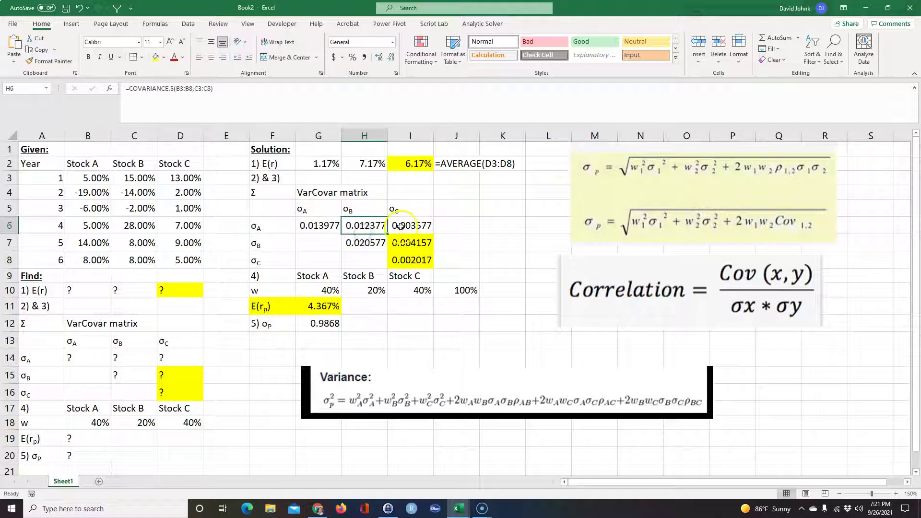
pyautogui.click(401, 226)
pyautogui.click(407, 245)
pyautogui.click(409, 261)
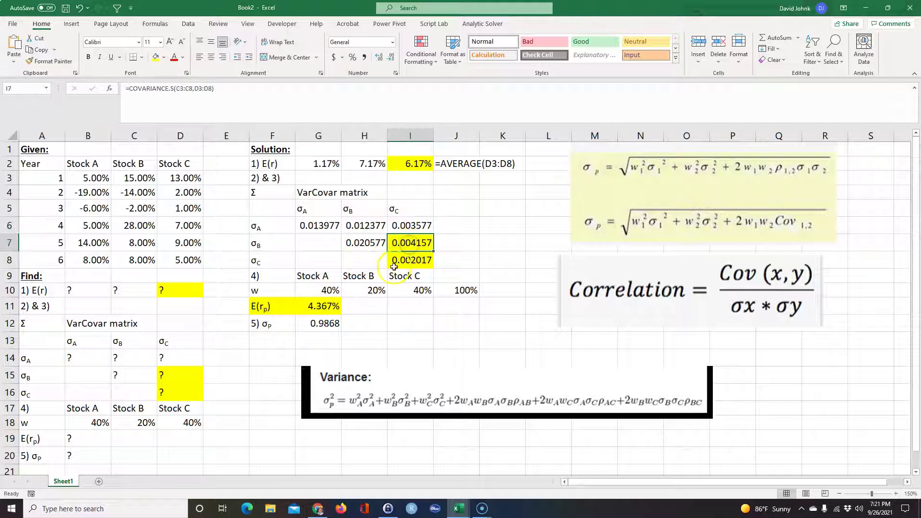
pyautogui.click(414, 272)
pyautogui.click(379, 243)
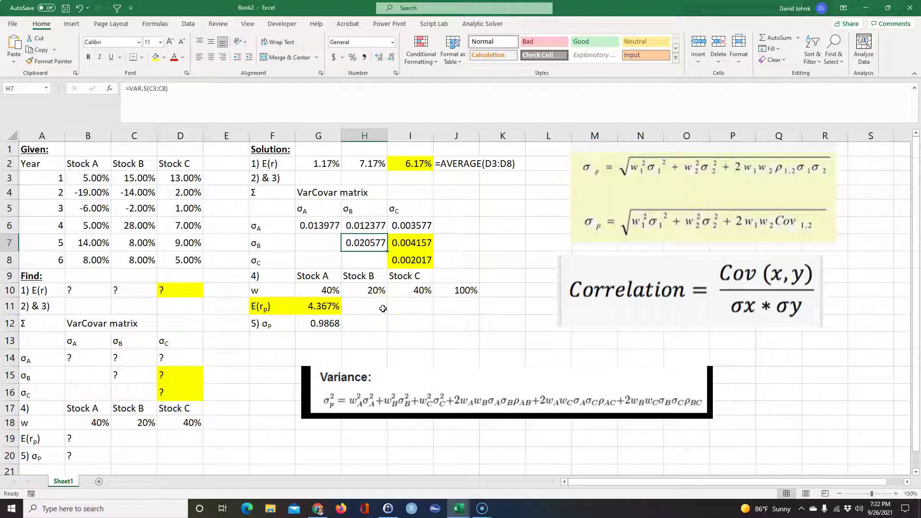
# Check the expected return formulas in G2:I2 and the weights in G10:I10 against the σP formula in G12.
pyautogui.click(319, 164)
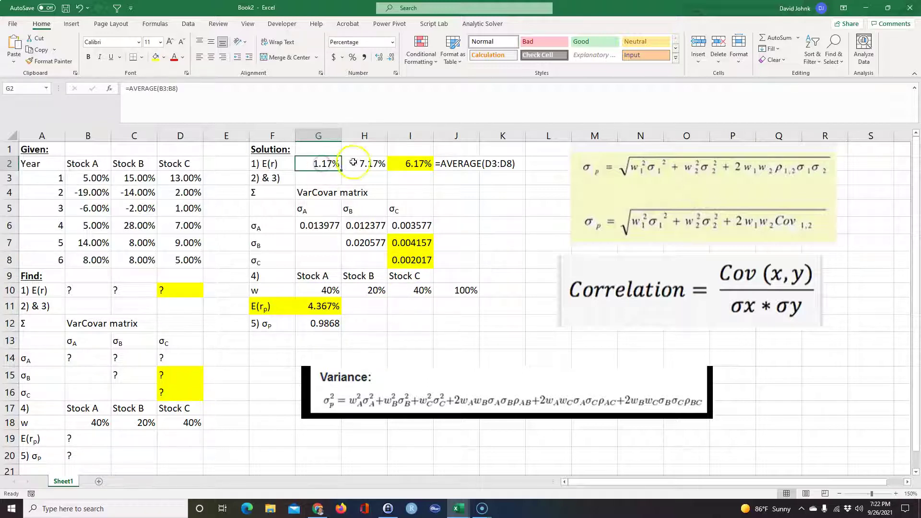
pyautogui.click(357, 163)
pyautogui.click(407, 162)
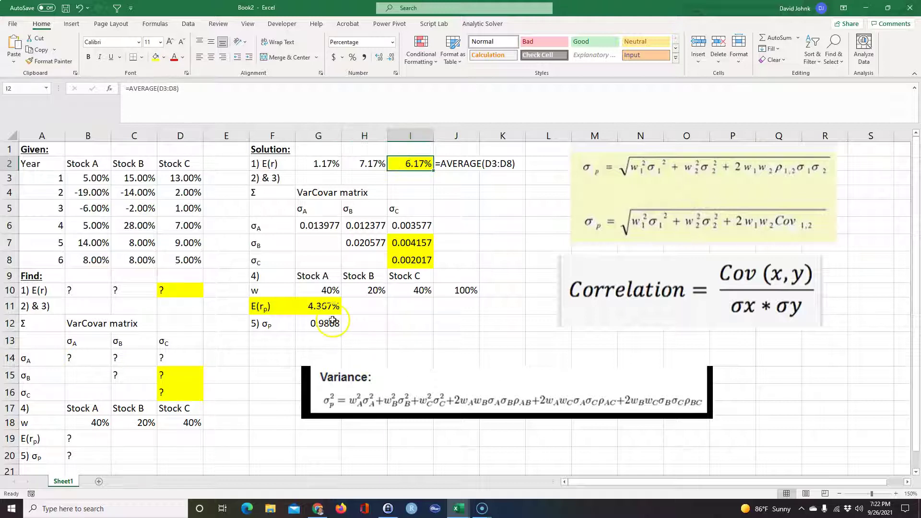
pyautogui.click(328, 289)
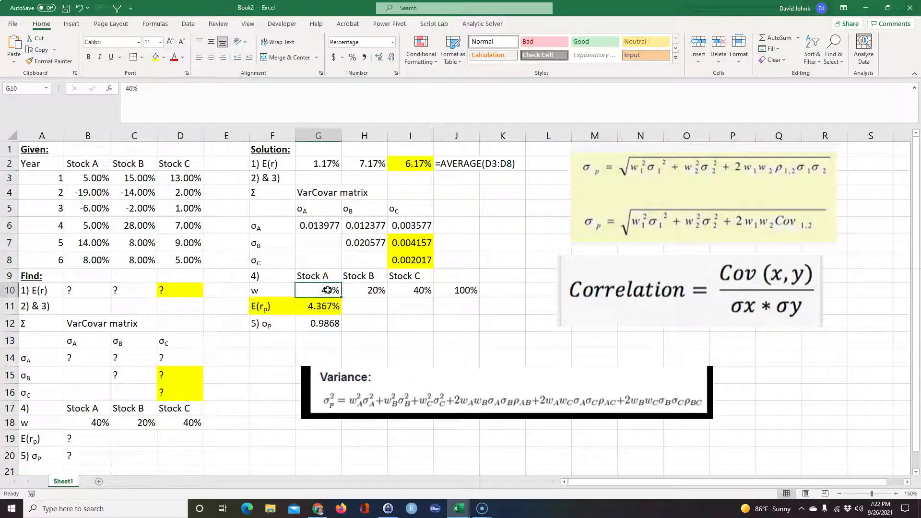
pyautogui.click(373, 290)
pyautogui.click(417, 290)
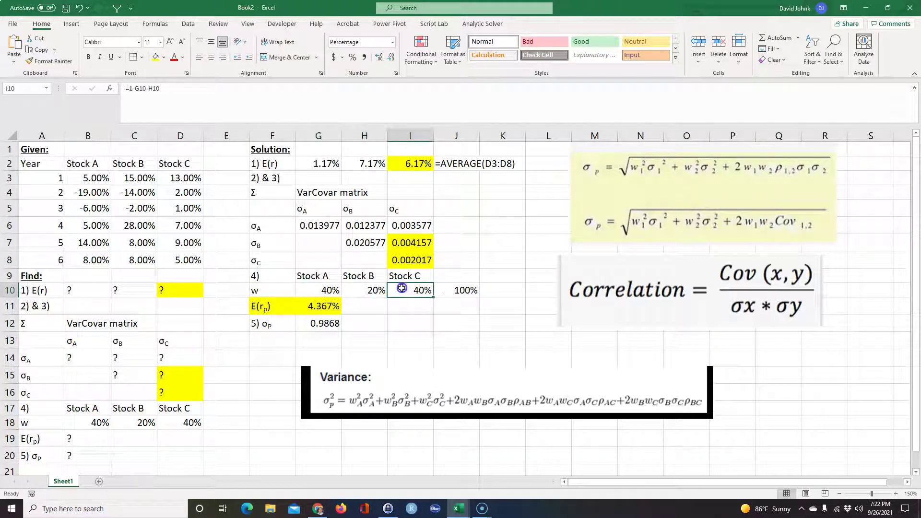
pyautogui.click(322, 324)
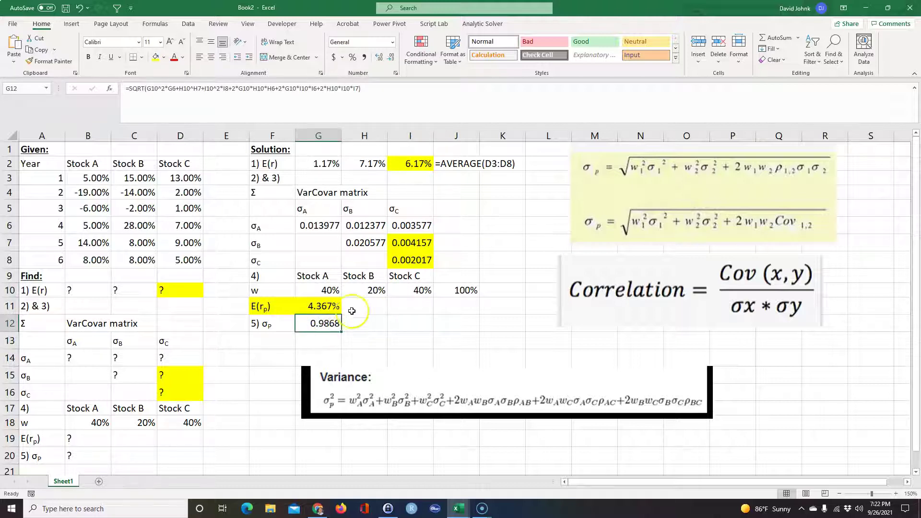
# Show the formula texts of G11 and G12 in H11:H12 with FORMULATEXT, and move the correlation picture clear of them.
pyautogui.click(355, 309)
pyautogui.write('=form')
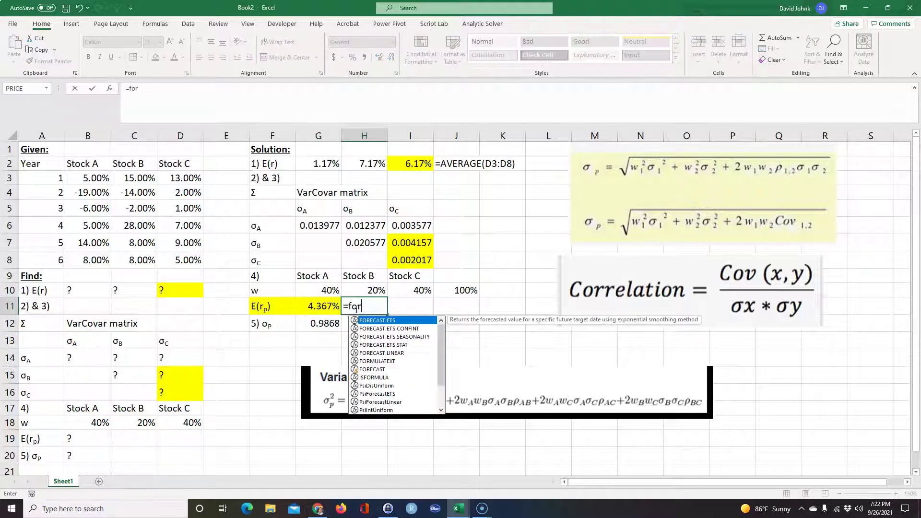
pyautogui.doubleClick(379, 320)
pyautogui.click(331, 306)
pyautogui.press('Return')
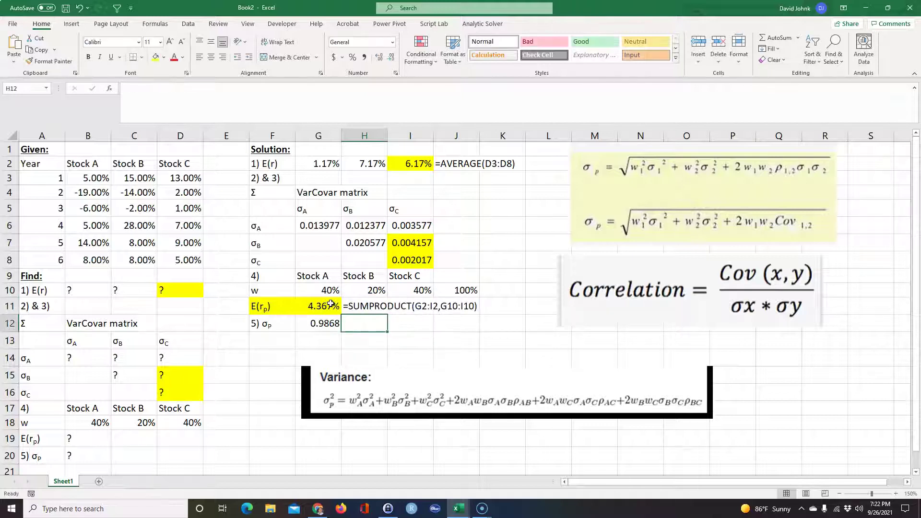
pyautogui.click(366, 305)
pyautogui.moveTo(387, 315); pyautogui.dragTo(384, 326)
pyautogui.moveTo(557, 321); pyautogui.dragTo(767, 270)
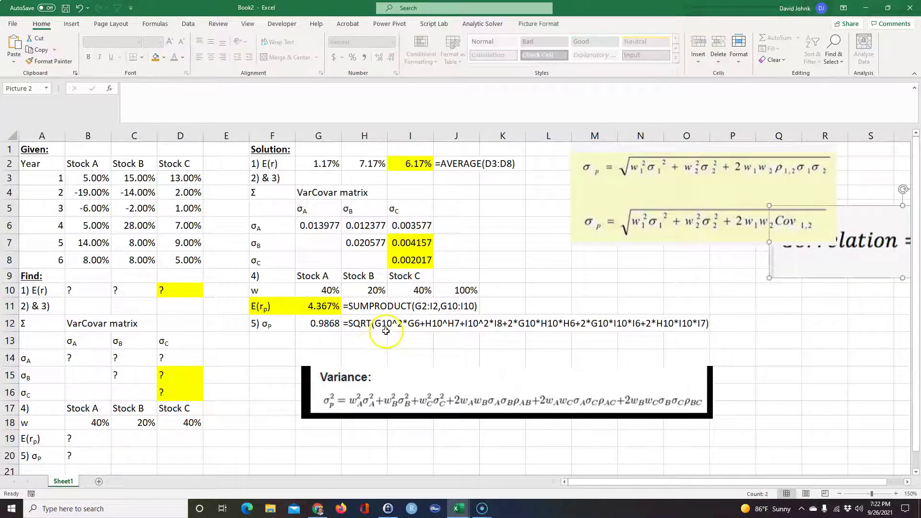
# Correct the stock B variance term in the G12 σP formula to H10^2*H7.
pyautogui.click(324, 325)
pyautogui.doubleClick(325, 325)
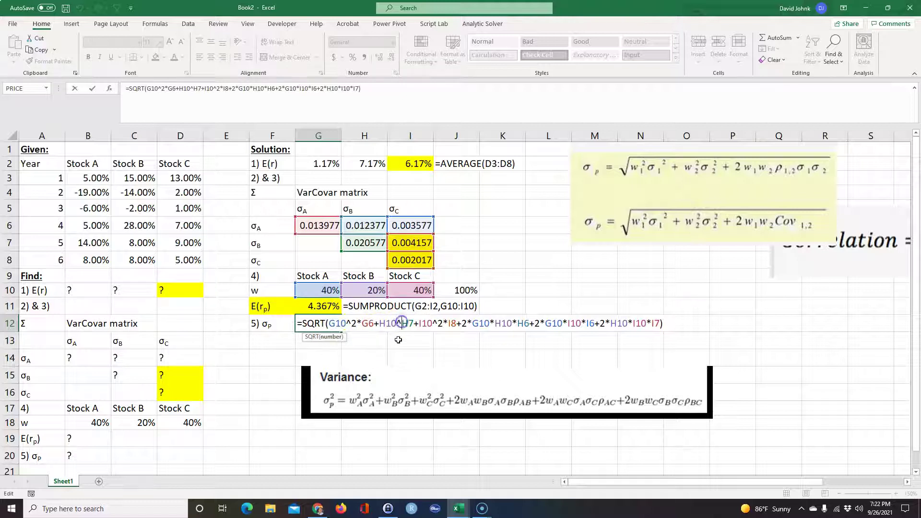
pyautogui.write('2')
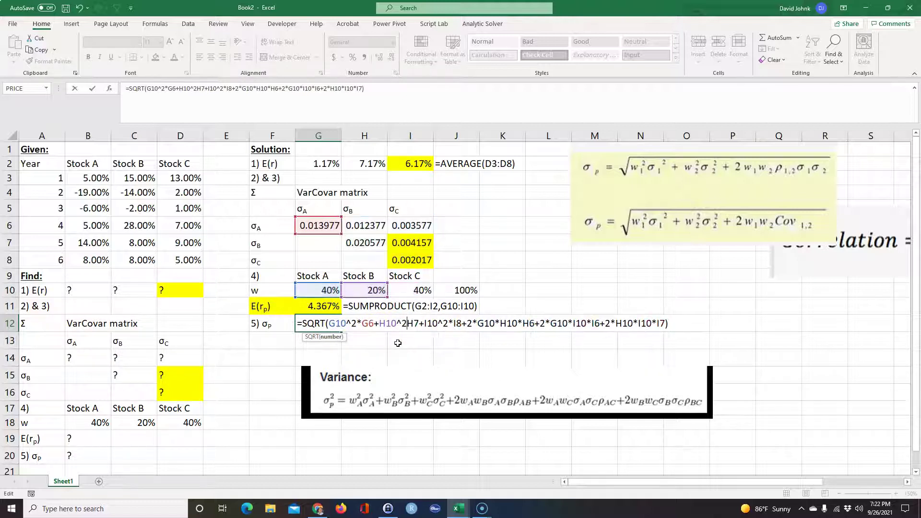
pyautogui.write('*')
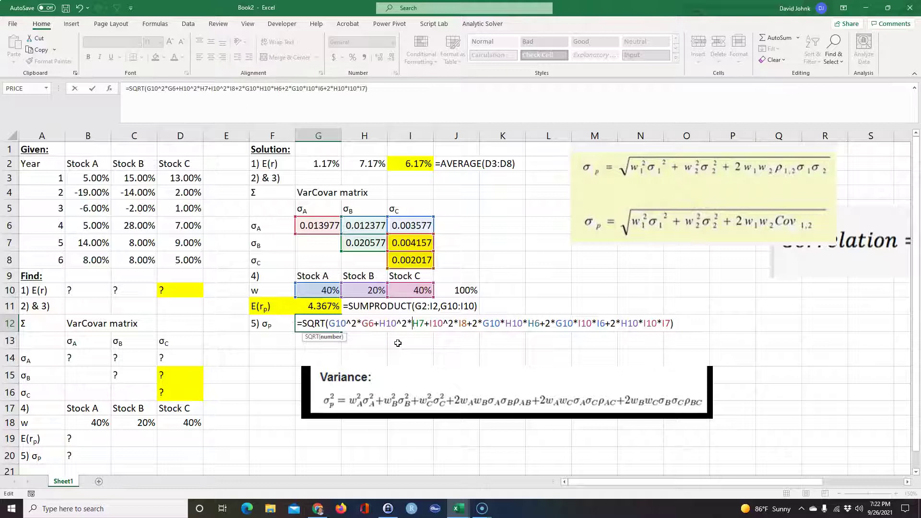
pyautogui.press('Return')
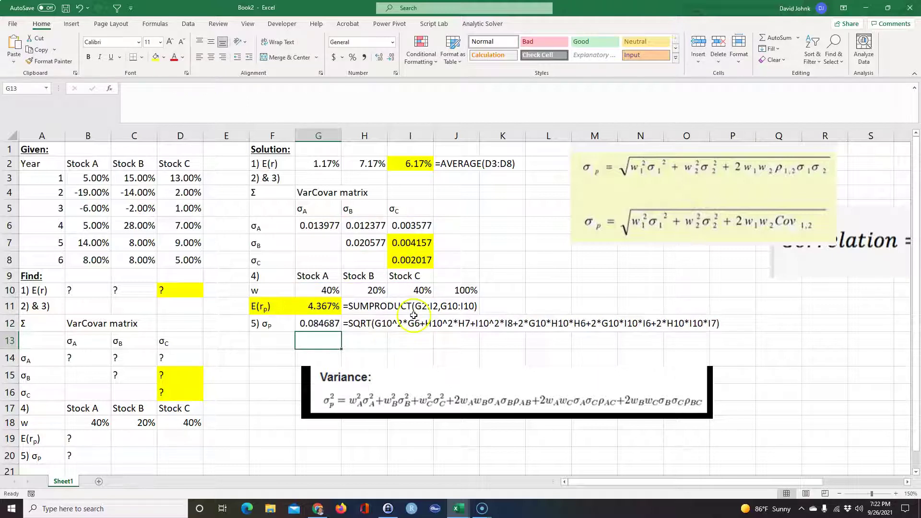
# Highlight the σP label and result in F12:G12 in yellow and shift the variance formula picture sideways off column G.
pyautogui.moveTo(271, 324); pyautogui.dragTo(301, 324)
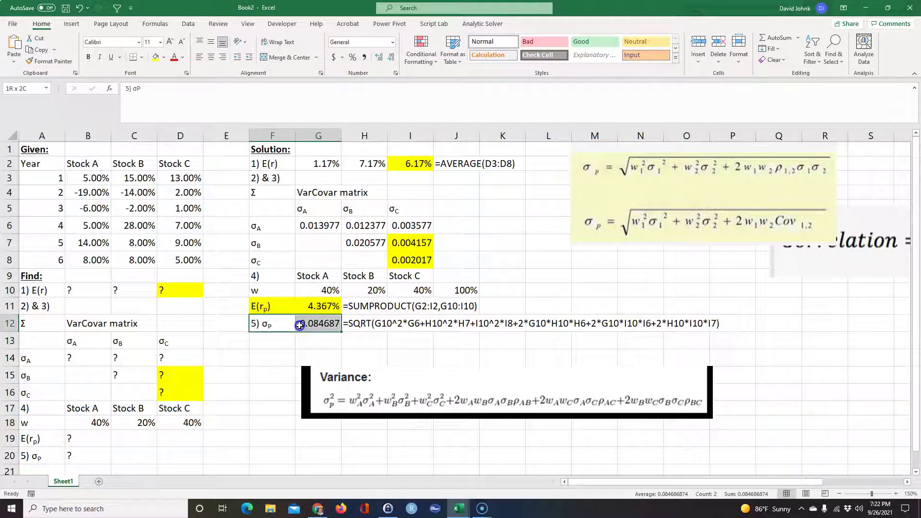
pyautogui.click(155, 56)
pyautogui.moveTo(361, 370); pyautogui.dragTo(413, 370)
pyautogui.click(303, 381)
pyautogui.click(322, 322)
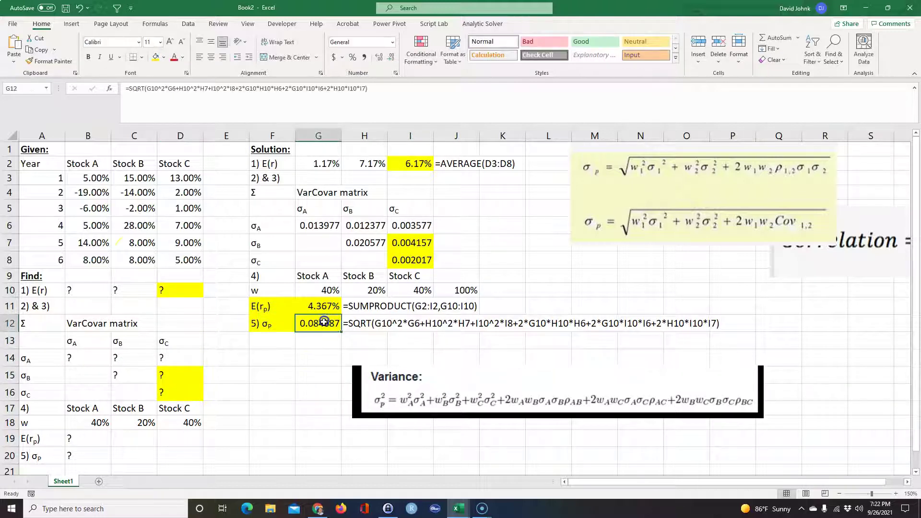
# Reposition the variance formula picture directly beneath the σP row, starting at column F.
pyautogui.moveTo(89, 164); pyautogui.dragTo(191, 161)
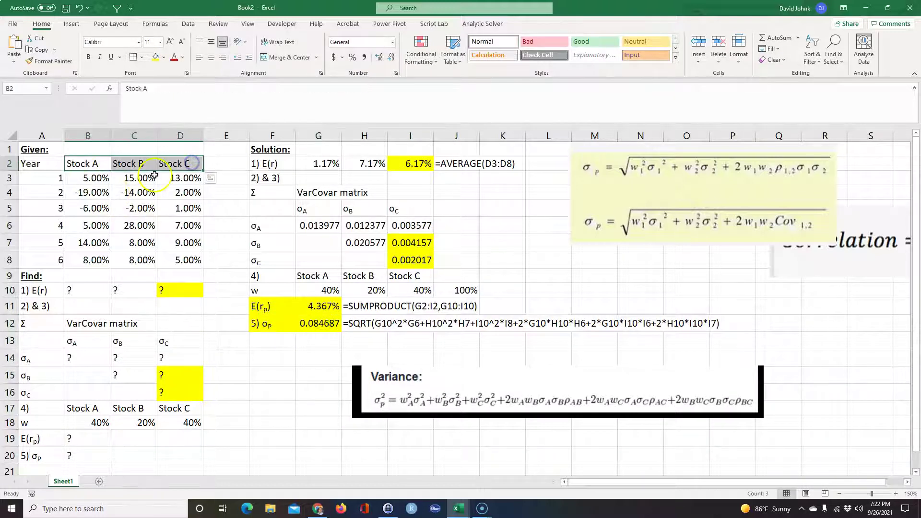
pyautogui.click(499, 377)
pyautogui.moveTo(499, 377); pyautogui.dragTo(357, 352)
pyautogui.click(366, 352)
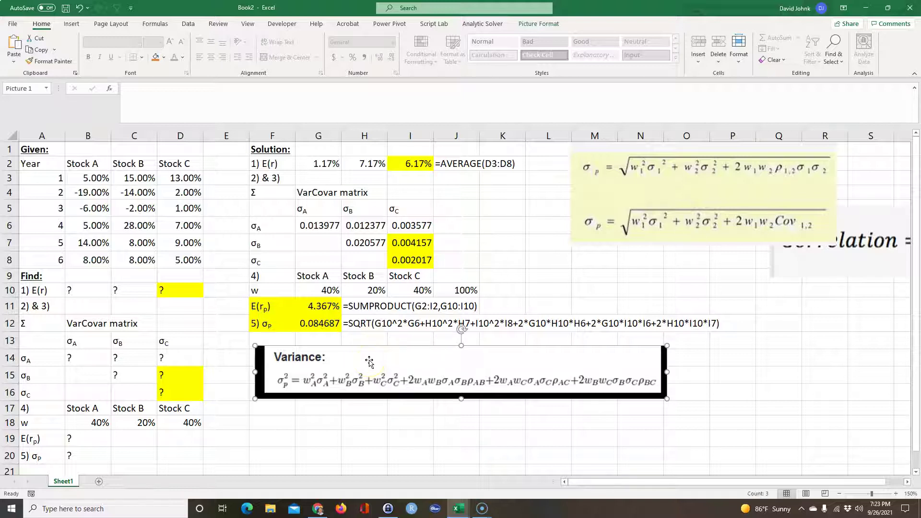
pyautogui.click(391, 372)
pyautogui.scroll(-1, 394, 359)
pyautogui.scroll(1, 394, 357)
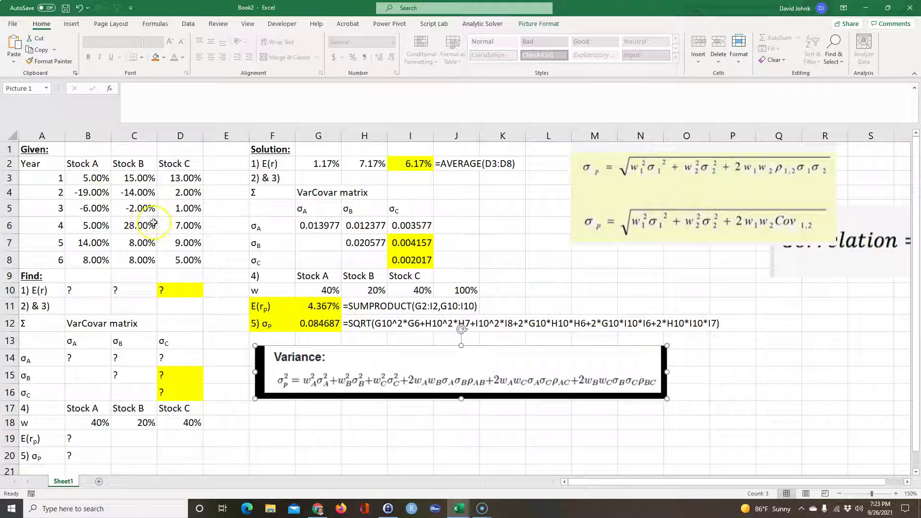
pyautogui.moveTo(435, 354)
pyautogui.mouseDown()
pyautogui.moveTo(478, 358)
pyautogui.moveTo(422, 355)
pyautogui.moveTo(436, 353)
pyautogui.mouseUp()
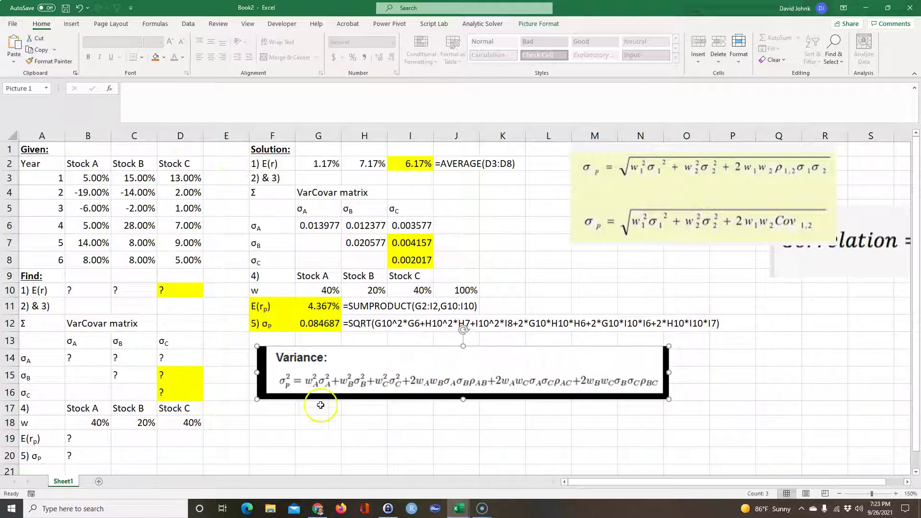
# Label F18 as X and copy the Stock A, Stock B and Stock C headings from B2:D2 to G19:I19.
pyautogui.click(263, 422)
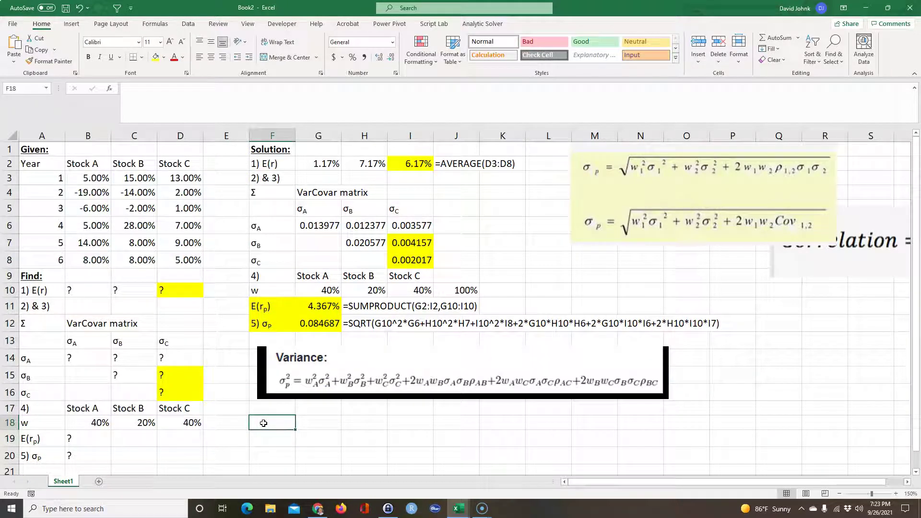
pyautogui.write('X')
pyautogui.press('Return')
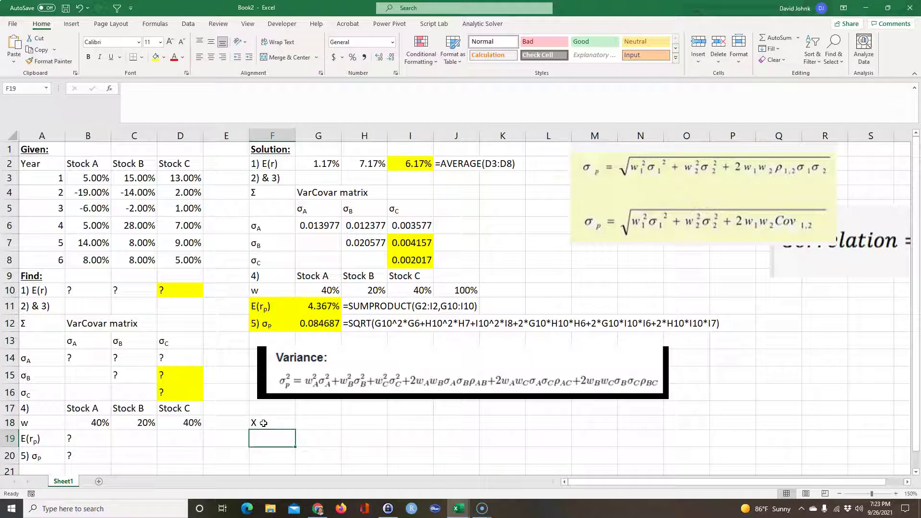
pyautogui.moveTo(72, 164); pyautogui.dragTo(161, 164)
pyautogui.hotkey('ctrl', 'c')
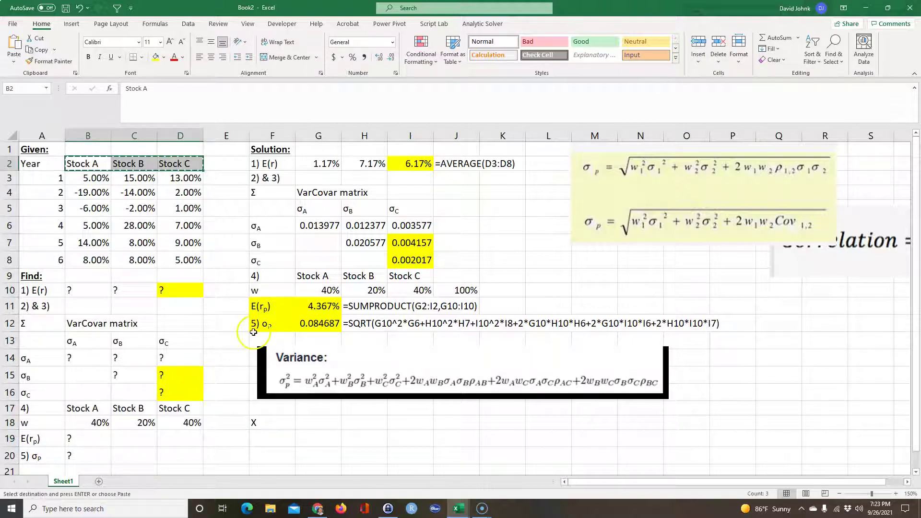
pyautogui.click(301, 439)
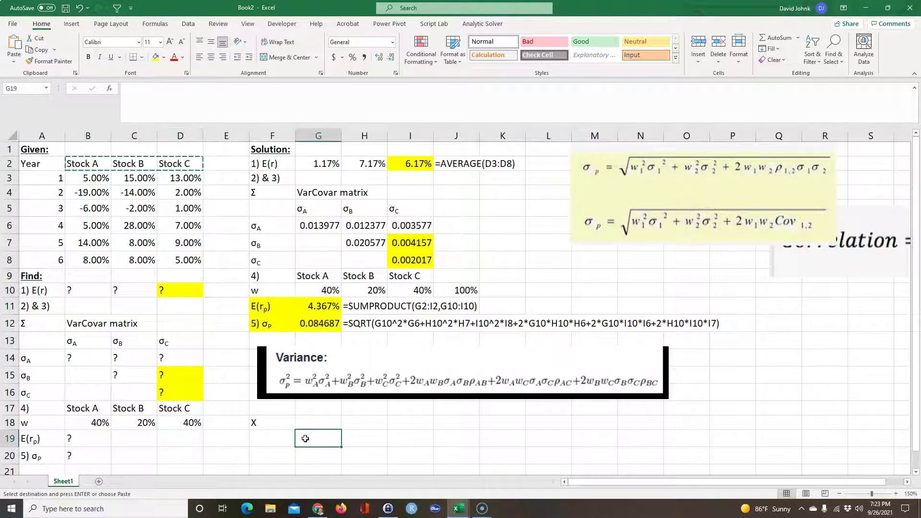
pyautogui.hotkey('ctrl', 'v')
pyautogui.scroll(-1, 492, 420)
pyautogui.scroll(1, 268, 367)
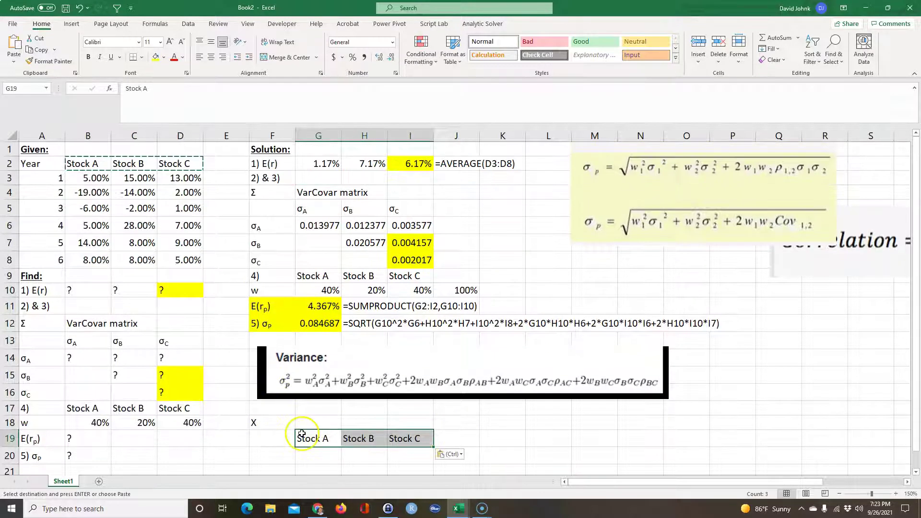
# Enter =B3-G$2 in G20 to compute Stock A's first deviation from its expected return.
pyautogui.click(322, 459)
pyautogui.click(323, 454)
pyautogui.write('=')
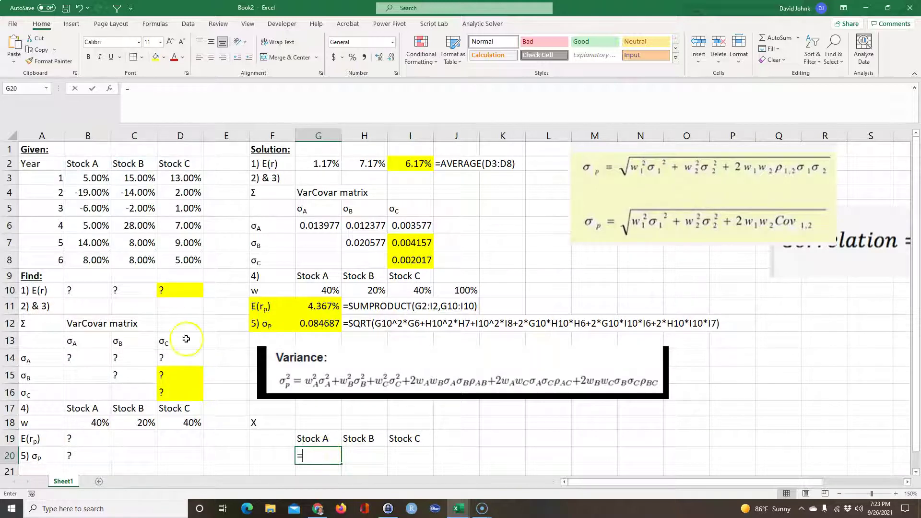
pyautogui.click(84, 178)
pyautogui.write('-')
pyautogui.click(320, 164)
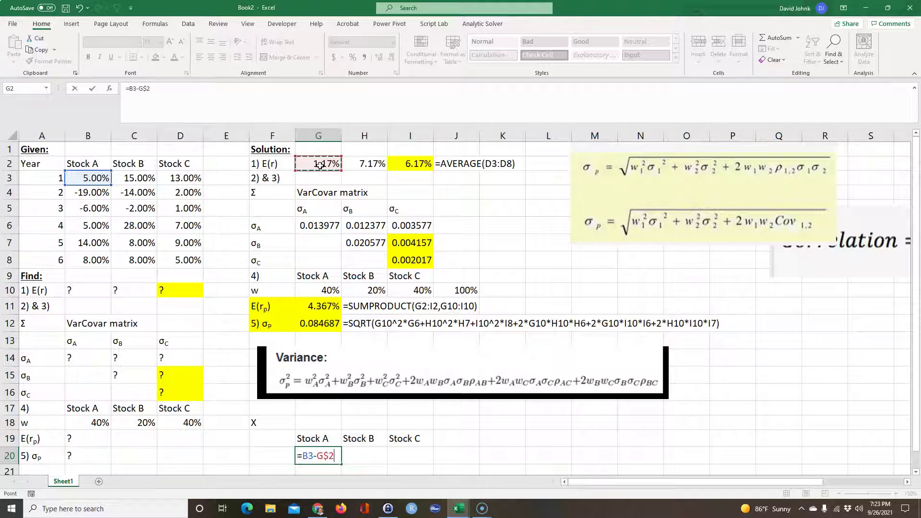
pyautogui.press('Return')
# Fill the Stock A deviation formula from G20 down to G26 and look over the filled column against the given returns.
pyautogui.scroll(-2, 383, 336)
pyautogui.click(326, 379)
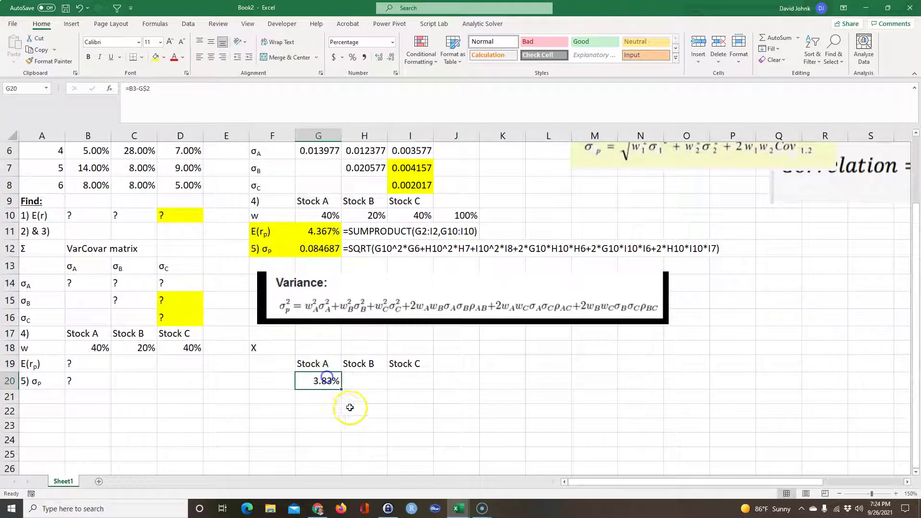
pyautogui.moveTo(341, 389); pyautogui.dragTo(339, 465)
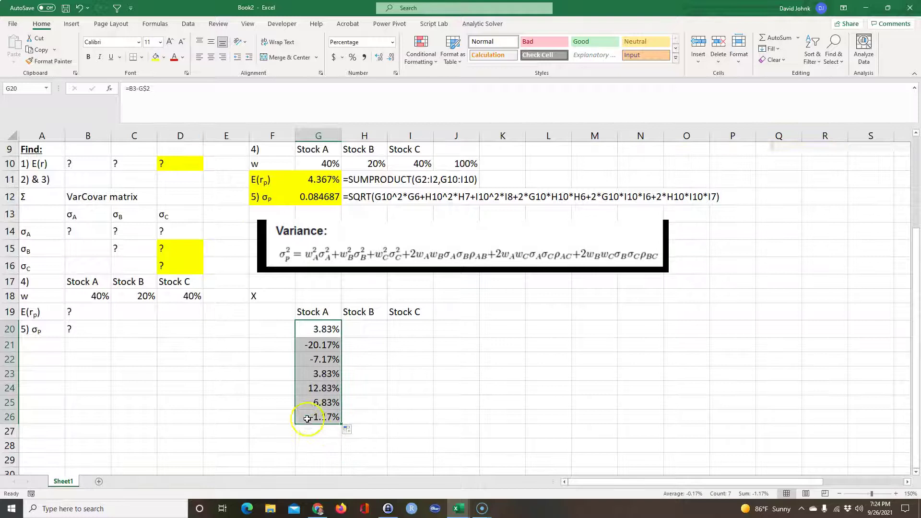
pyautogui.scroll(3, 307, 419)
pyautogui.scroll(-2, 307, 419)
pyautogui.scroll(-1, 317, 417)
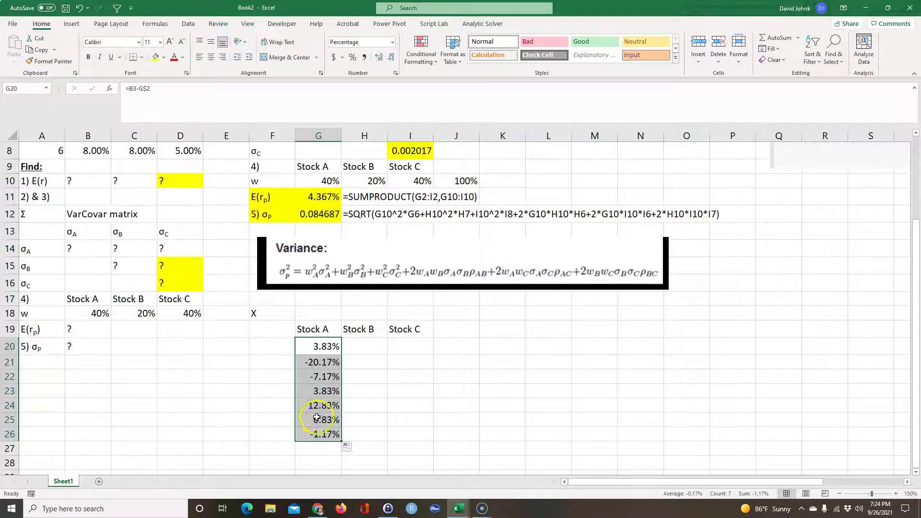
# Clear the extra deviation in G26 and fill the G20 deviation formula across Stocks A, B and C through I25.
pyautogui.click(313, 434)
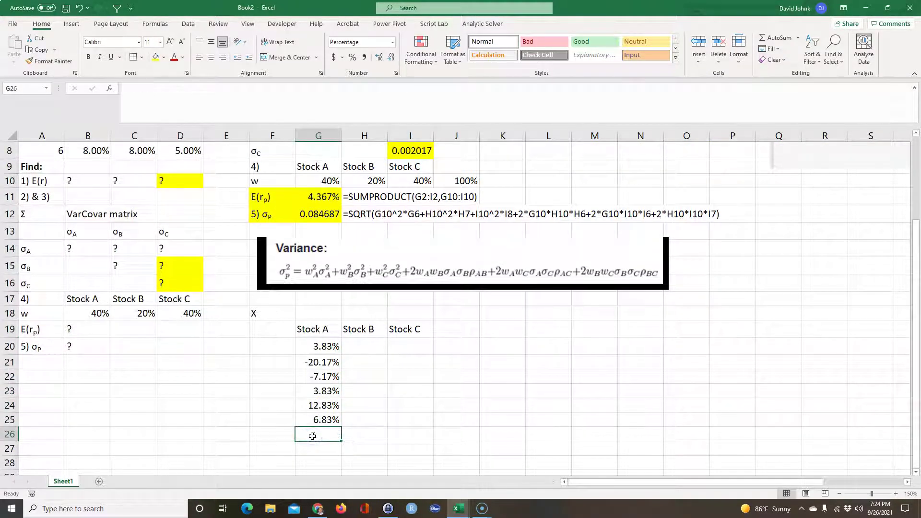
pyautogui.click(411, 456)
pyautogui.click(317, 345)
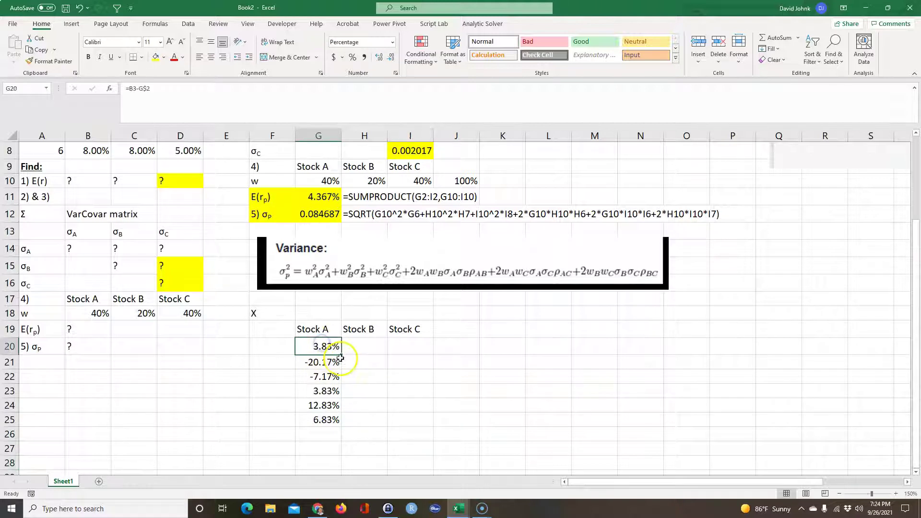
pyautogui.moveTo(341, 354); pyautogui.dragTo(423, 426)
# Check the deviation formulas in G20:I25 against the given returns and the expected returns in row 2.
pyautogui.doubleClick(320, 350)
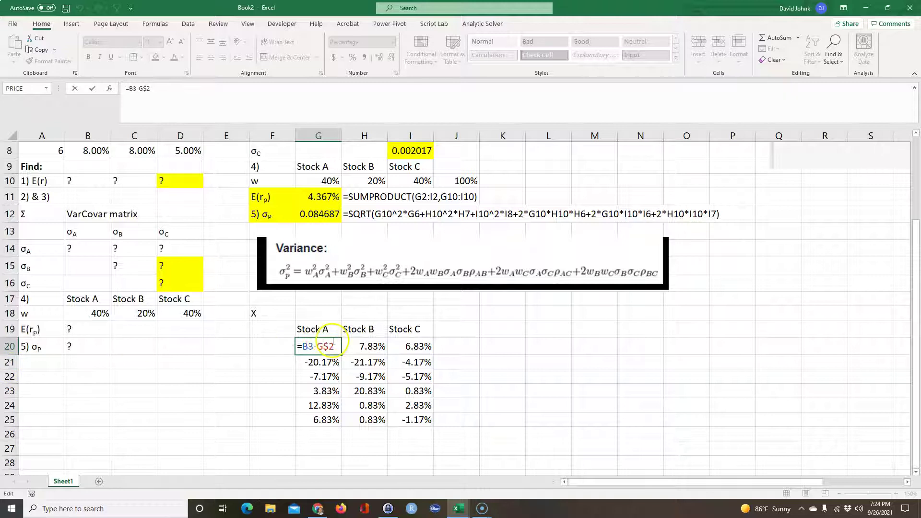
pyautogui.click(362, 403)
pyautogui.scroll(2, 392, 360)
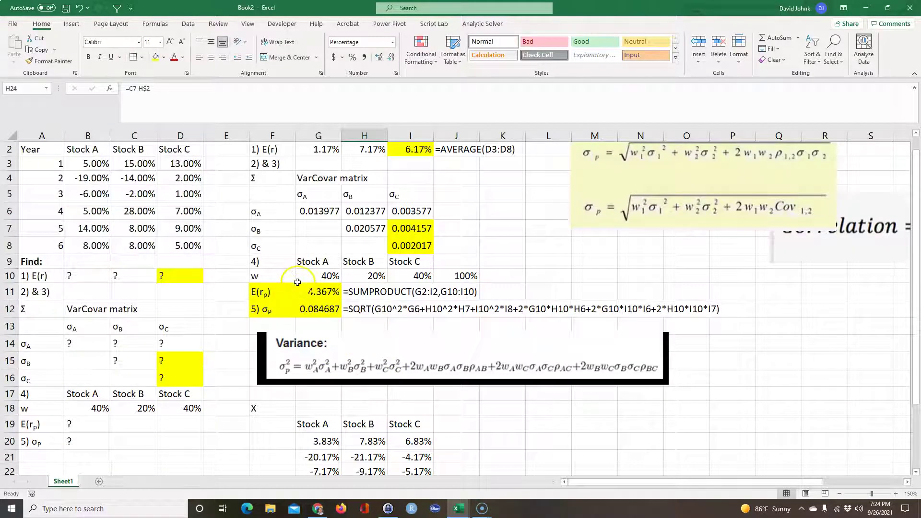
pyautogui.scroll(1, 296, 283)
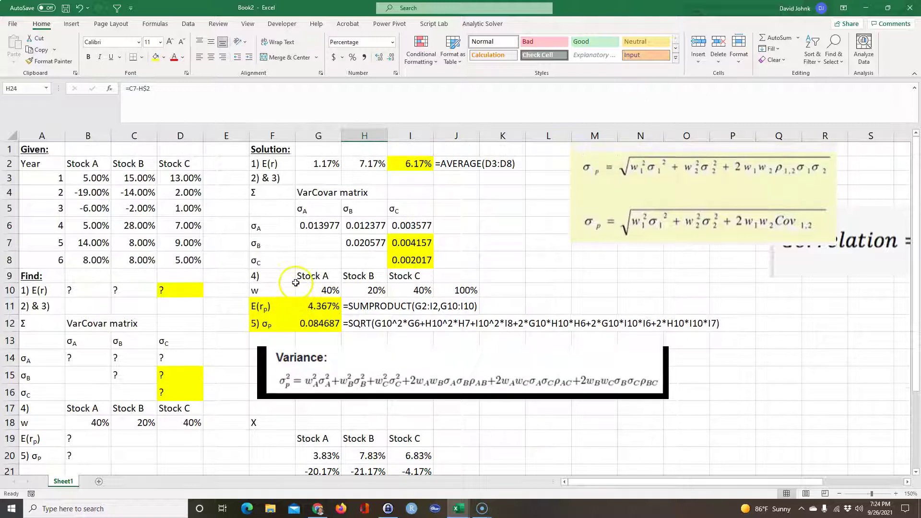
pyautogui.click(183, 258)
pyautogui.click(421, 164)
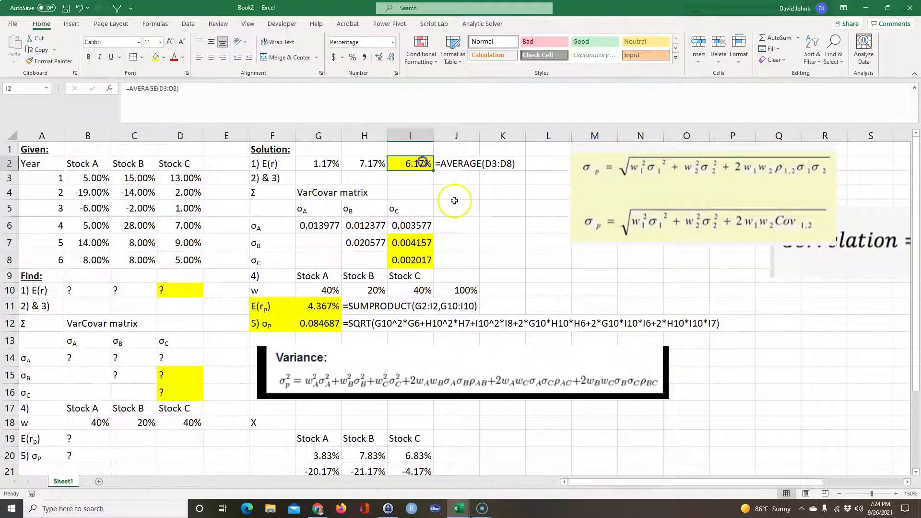
pyautogui.scroll(-6, 476, 222)
pyautogui.click(412, 257)
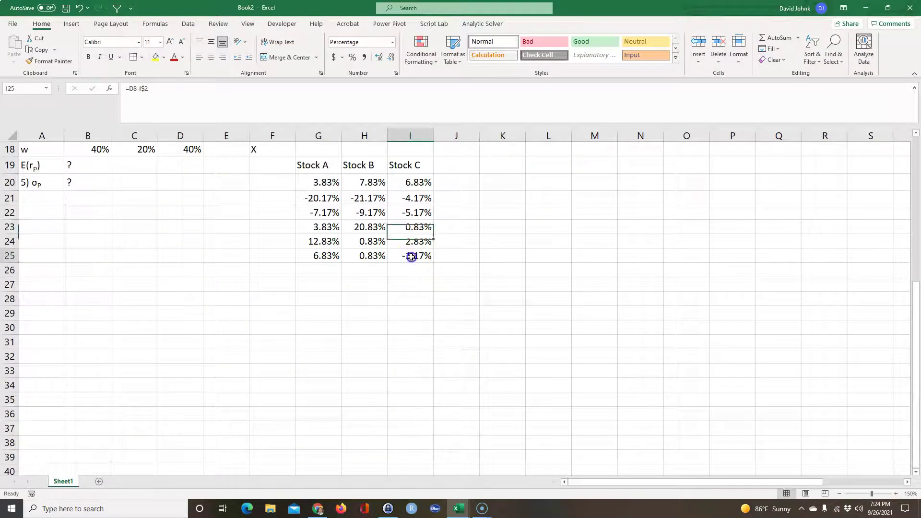
# Name the deviation range G20:I25 as X.
pyautogui.scroll(3, 423, 312)
pyautogui.click(352, 387)
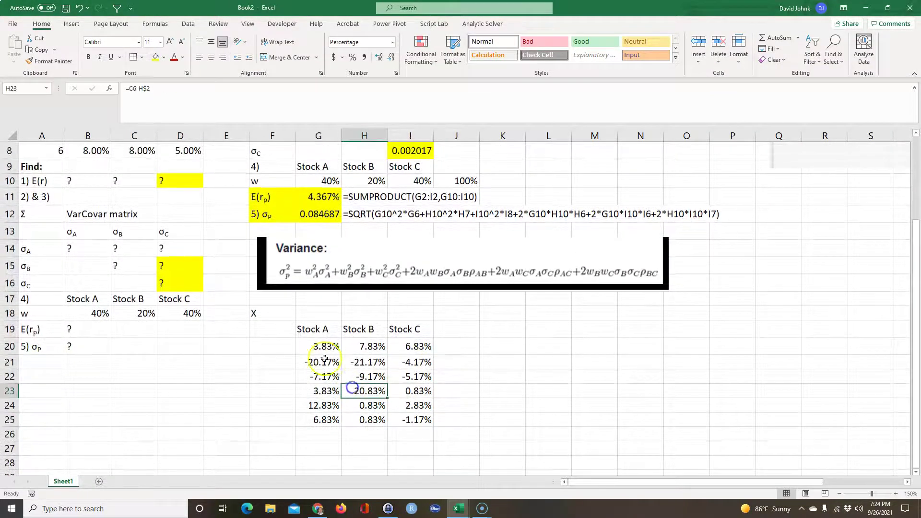
pyautogui.moveTo(309, 346); pyautogui.dragTo(412, 420)
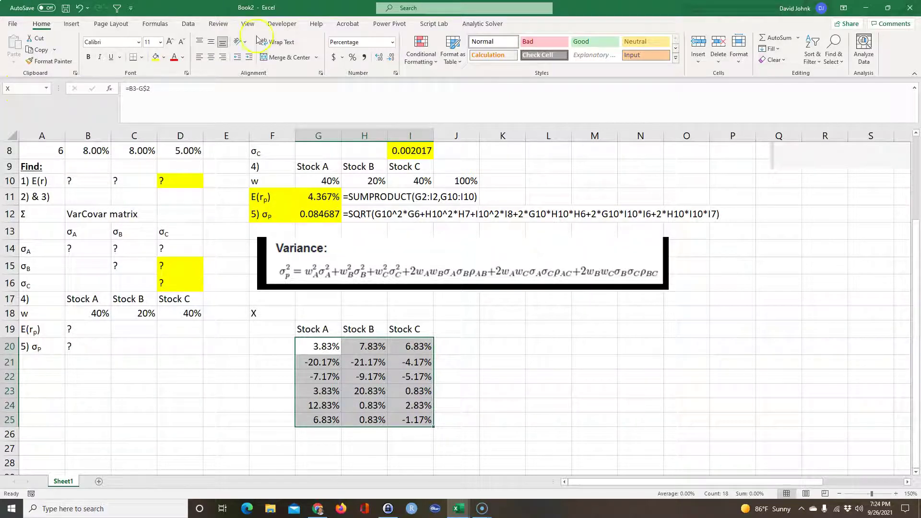
pyautogui.click(504, 343)
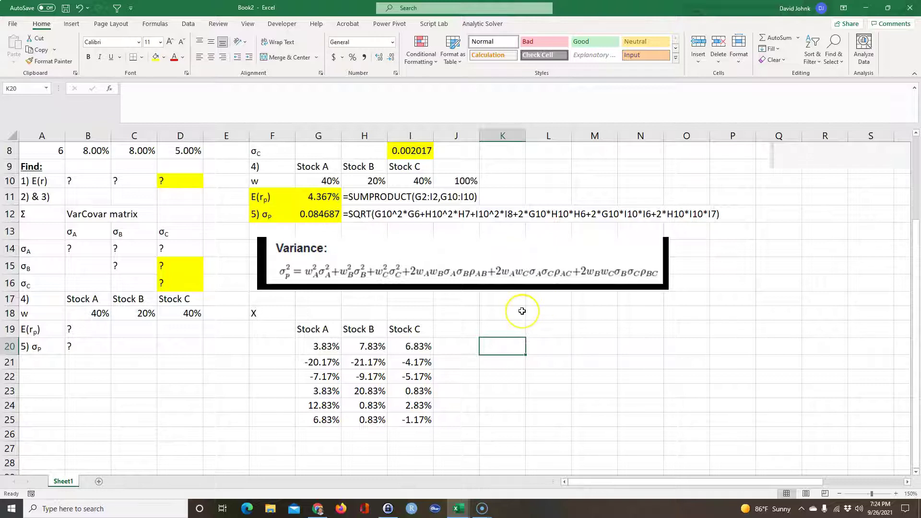
# Copy the Σ VarCovar matrix title and its σ column headings from F4:I5 to the rows starting at F27.
pyautogui.scroll(2, 522, 311)
pyautogui.moveTo(307, 180); pyautogui.dragTo(395, 178)
pyautogui.moveTo(254, 164); pyautogui.dragTo(405, 181)
pyautogui.rightClick(410, 182)
pyautogui.click(436, 201)
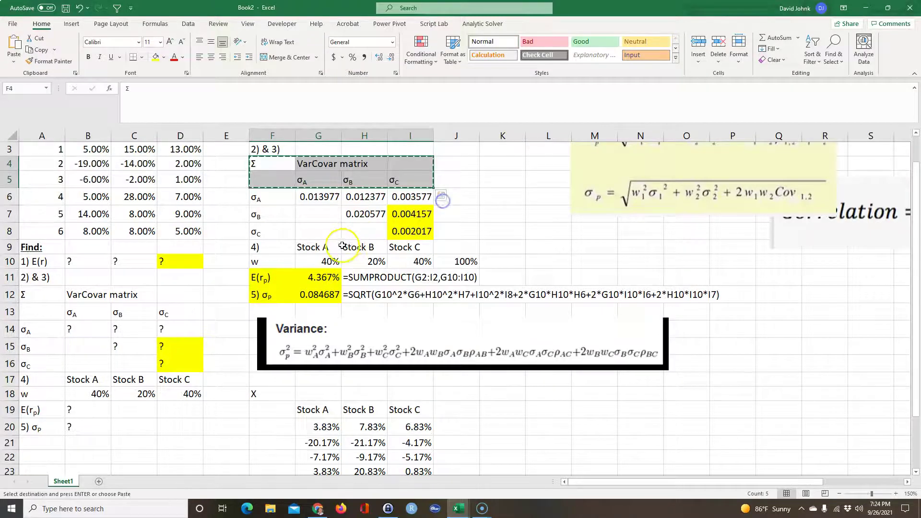
pyautogui.scroll(-4, 309, 259)
pyautogui.click(269, 319)
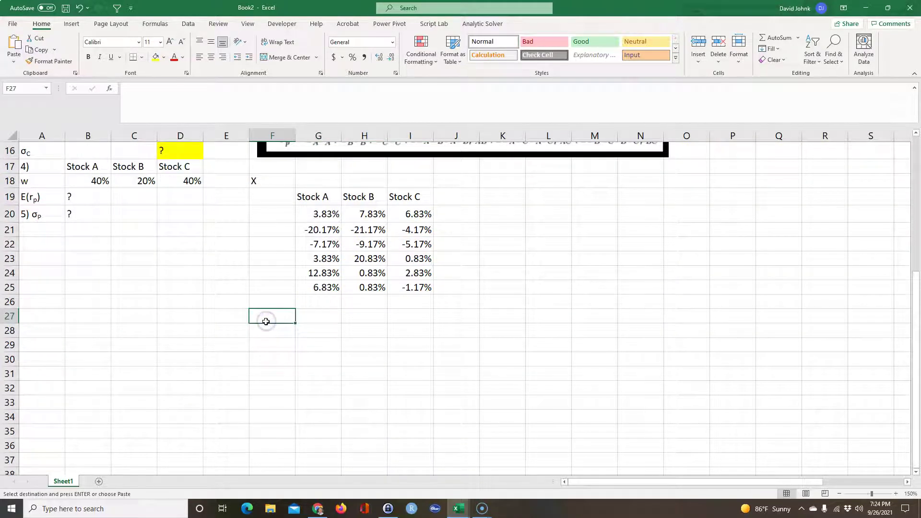
pyautogui.hotkey('ctrl', 'v')
# Copy the σA, σB and σC row labels from F6:F8 to F29:F31.
pyautogui.scroll(4, 303, 355)
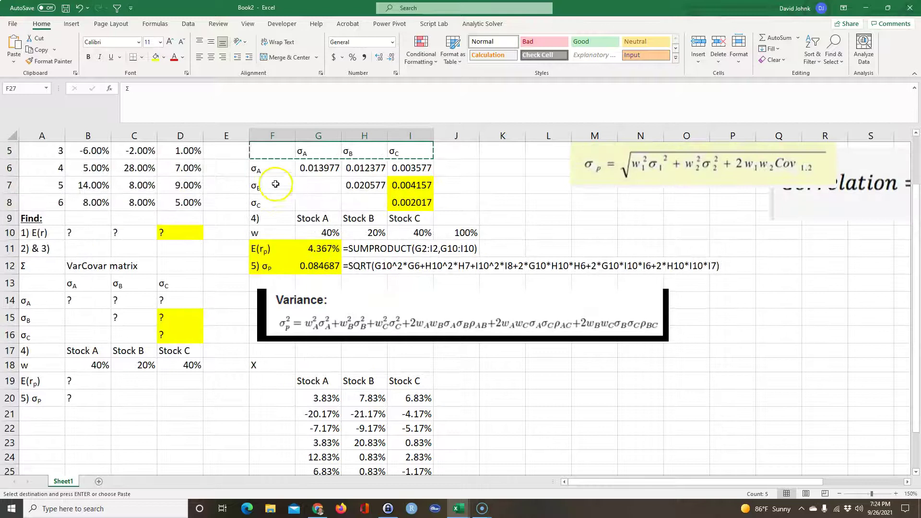
pyautogui.moveTo(271, 169); pyautogui.dragTo(262, 198)
pyautogui.scroll(-2, 268, 287)
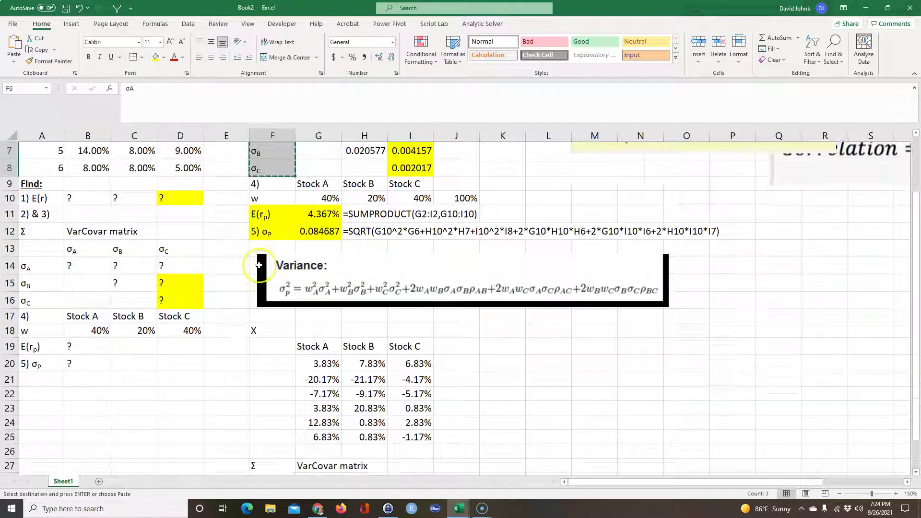
pyautogui.click(265, 445)
pyautogui.hotkey('ctrl', 'v')
pyautogui.scroll(-2, 198, 427)
pyautogui.click(359, 462)
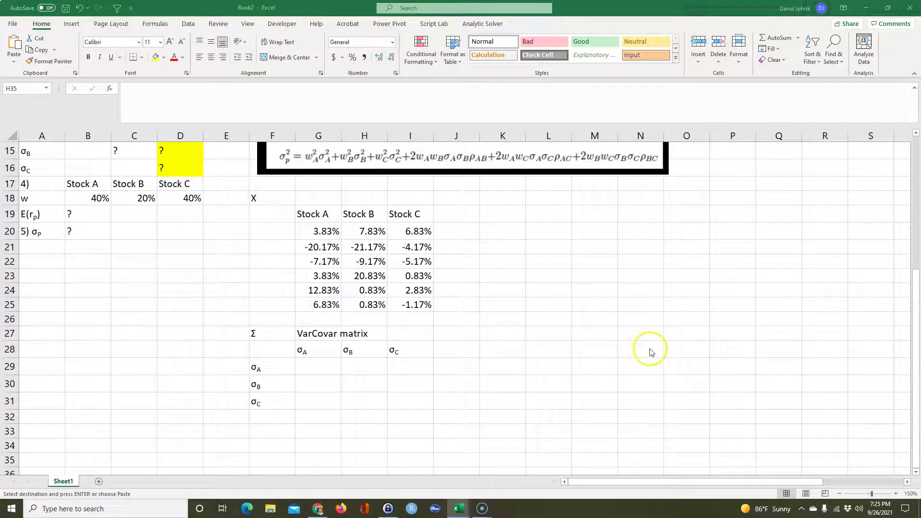
# Paste the matrix formula note Σ = X'X/(N-1) into K27 beside the new VarCovar matrix.
pyautogui.click(500, 333)
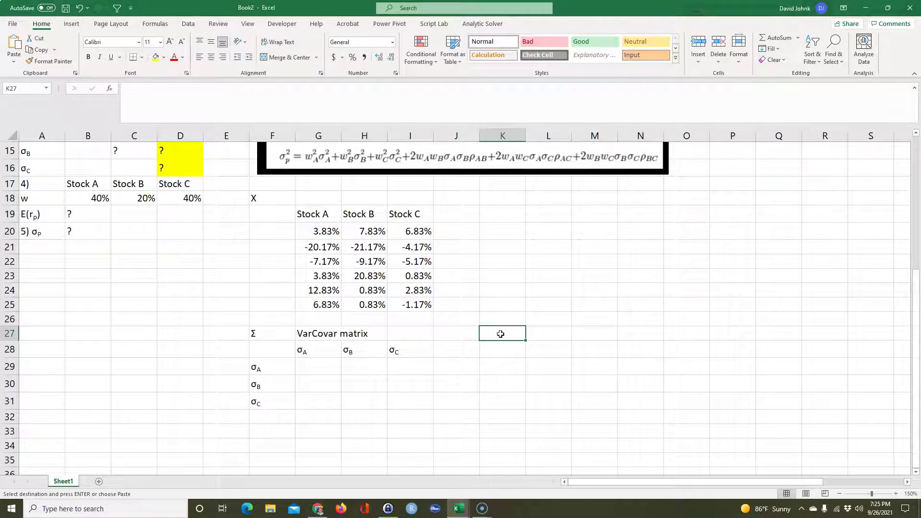
pyautogui.hotkey('ctrl', 'v')
pyautogui.click(530, 414)
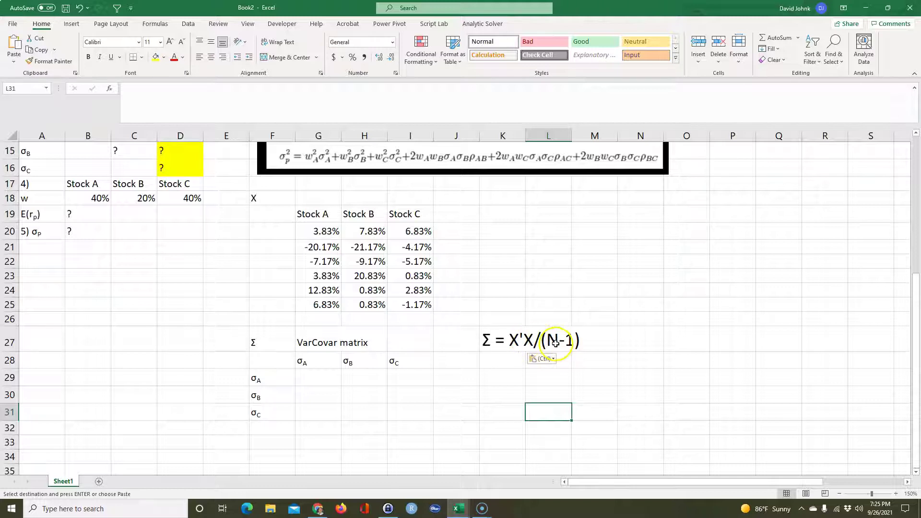
# Fill the VarCovar matrix G29:I31 with the array formula =MMULT(TRANSPOSE(X),X)/5.
pyautogui.click(384, 413)
pyautogui.click(331, 377)
pyautogui.moveTo(331, 378)
pyautogui.mouseDown()
pyautogui.moveTo(401, 401)
pyautogui.moveTo(399, 414)
pyautogui.mouseUp()
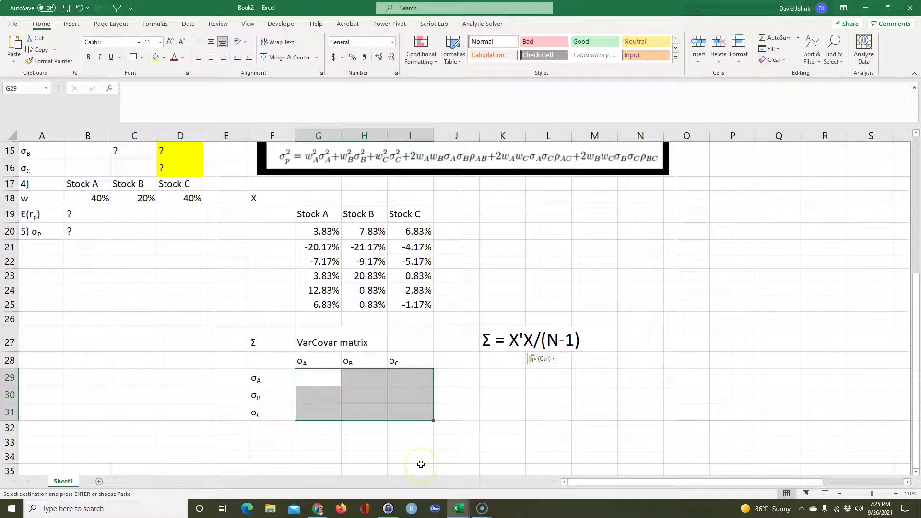
pyautogui.write('=mmu')
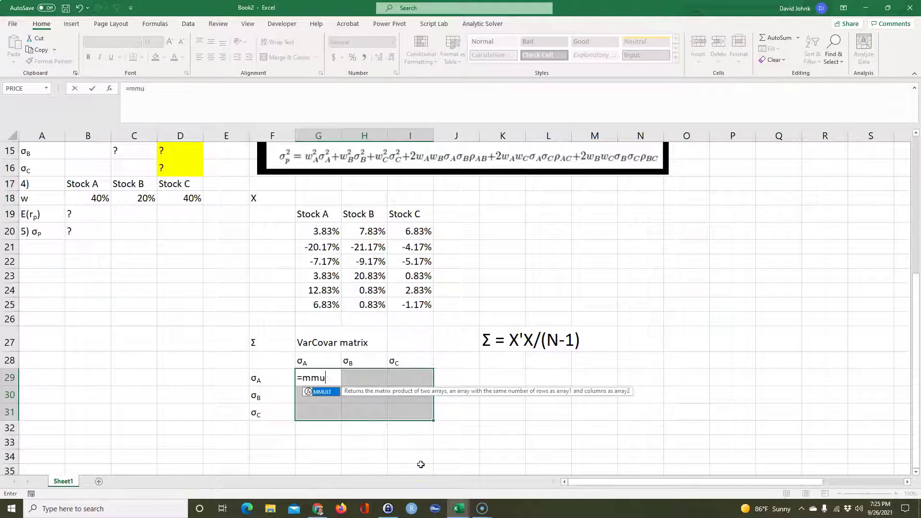
pyautogui.write('lt(')
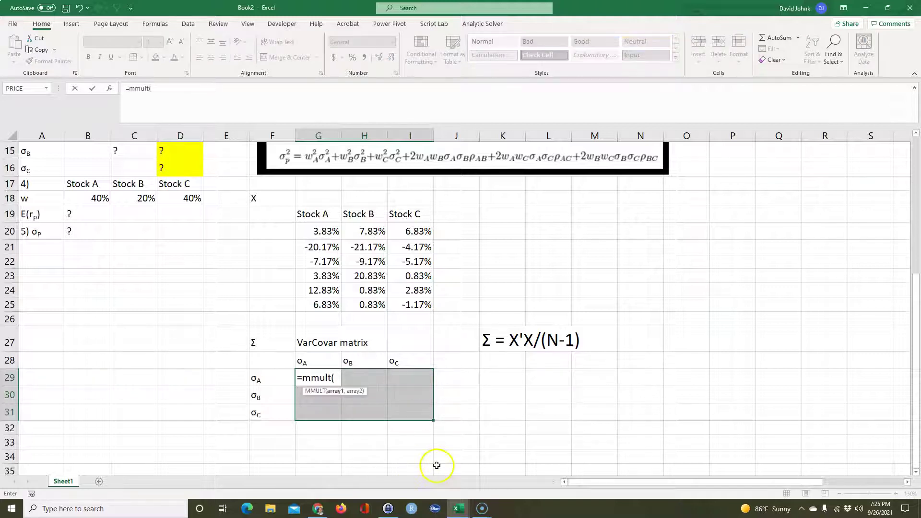
pyautogui.write('trnpao')
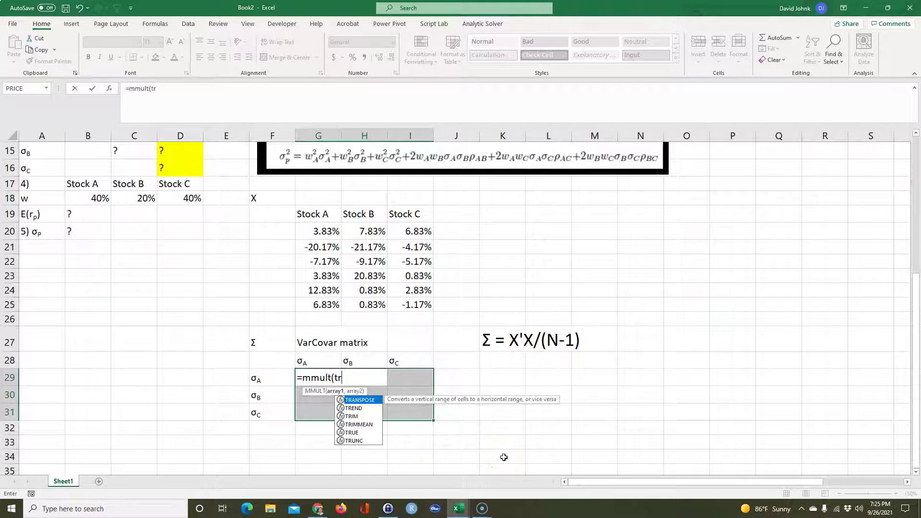
pyautogui.press('BackSpace')
pyautogui.press('BackSpace')
pyautogui.write('anp')
pyautogui.press('BackSpace')
pyautogui.write('s')
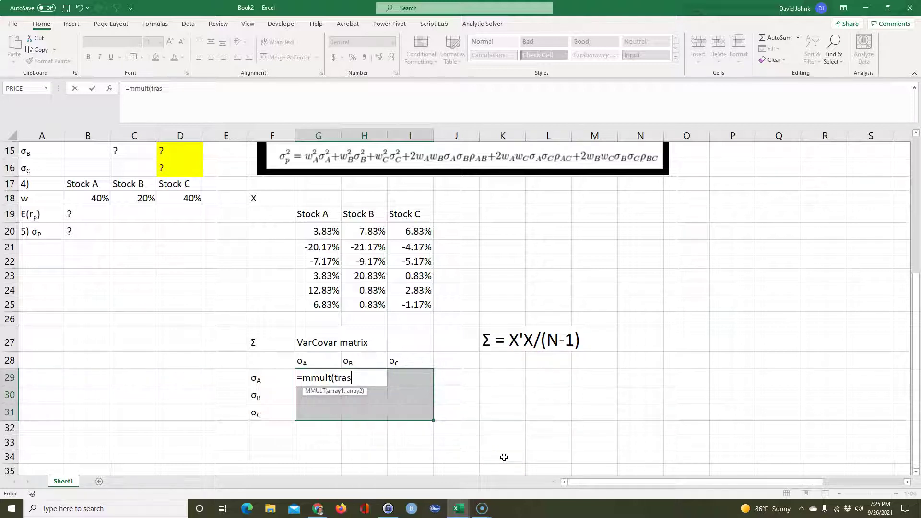
pyautogui.press('BackSpace')
pyautogui.write('nspose(')
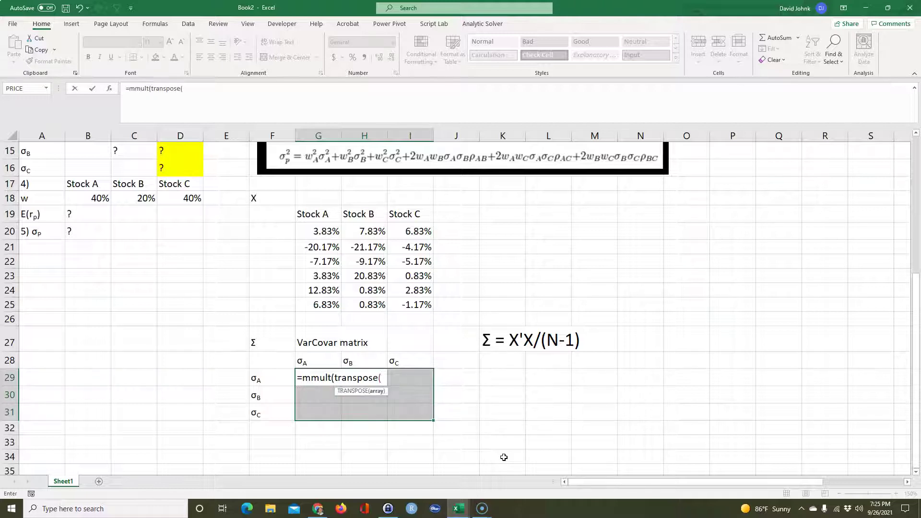
pyautogui.write('X')
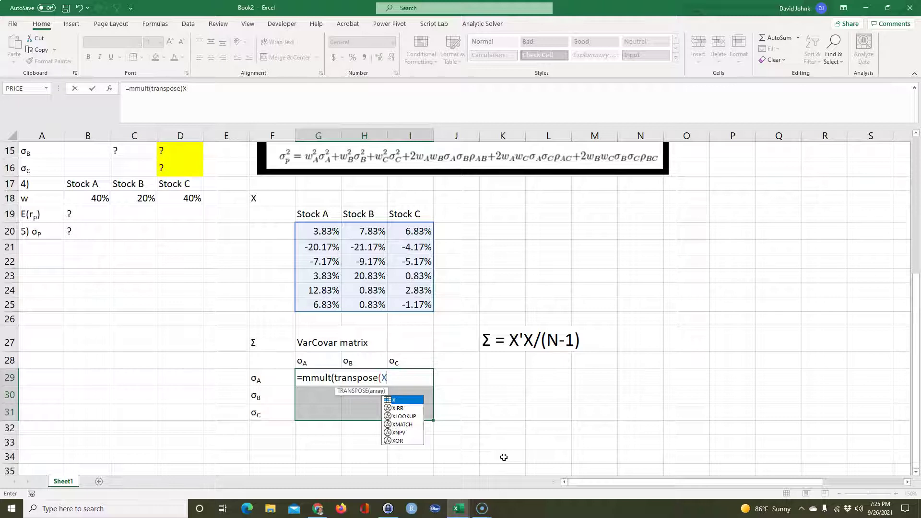
pyautogui.write('),X)/5')
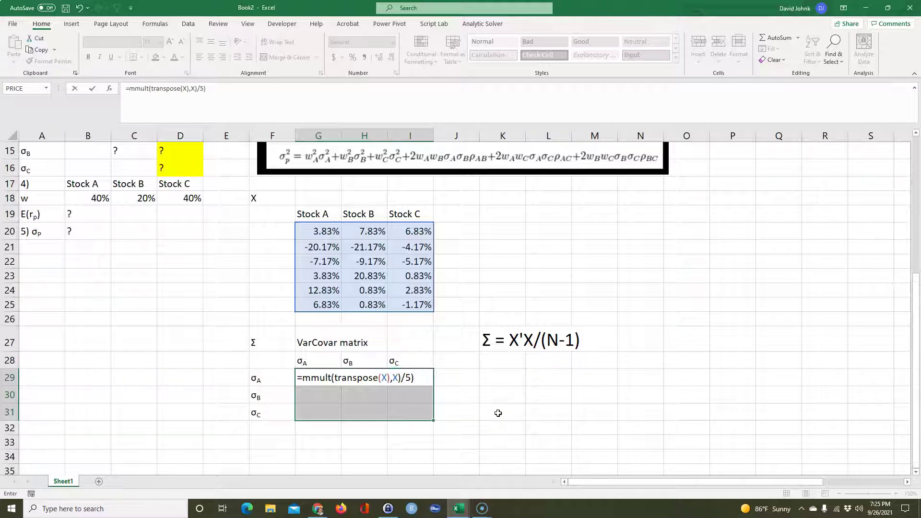
pyautogui.hotkey('ctrl', 'shift', 'Return')
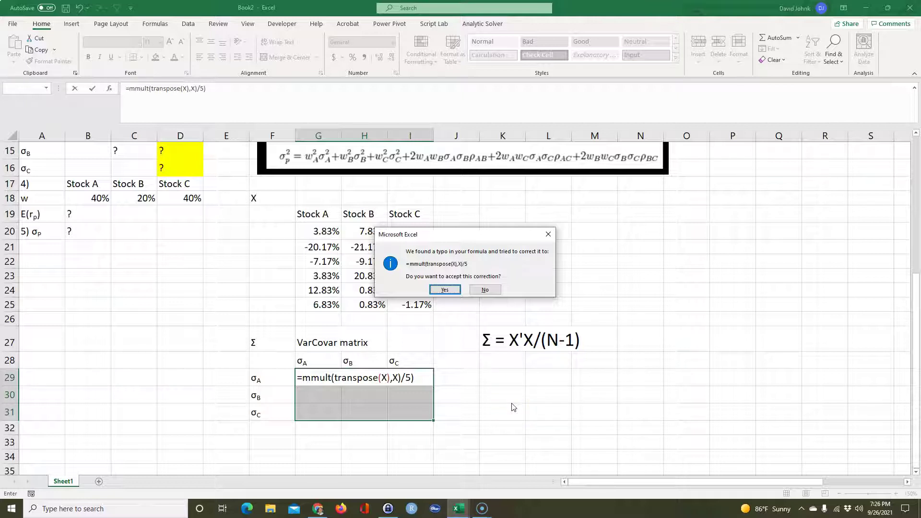
pyautogui.click(444, 290)
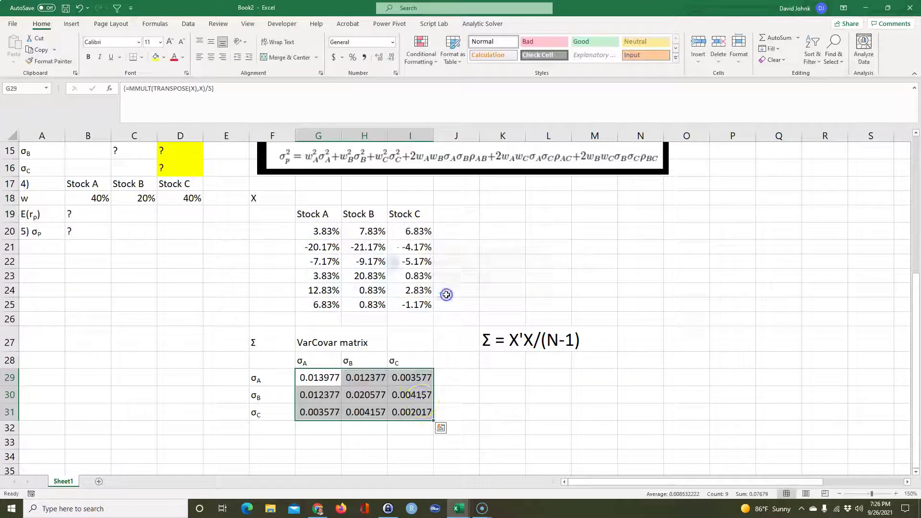
# Compare the new VarCovar matrix in G29:I31 with the earlier one and examine its variance and covariance entries.
pyautogui.click(379, 450)
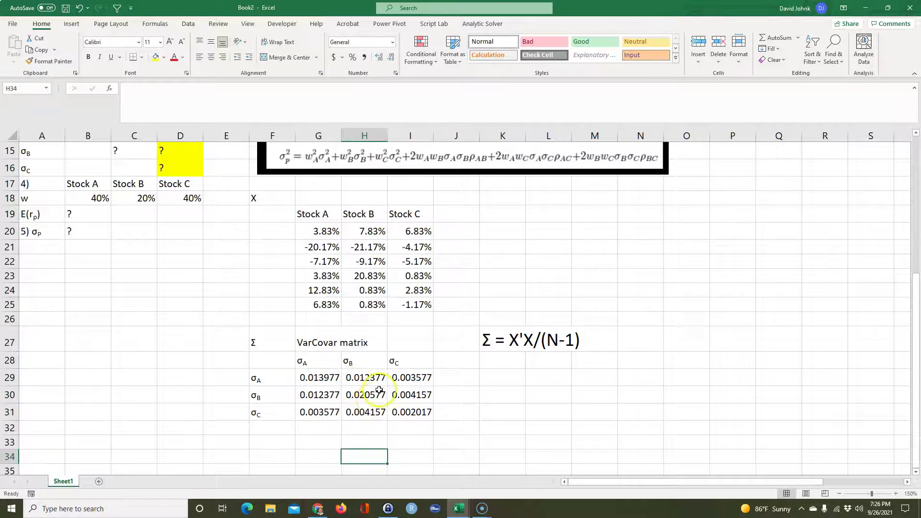
pyautogui.scroll(3, 380, 390)
pyautogui.scroll(1, 379, 390)
pyautogui.scroll(-3, 376, 345)
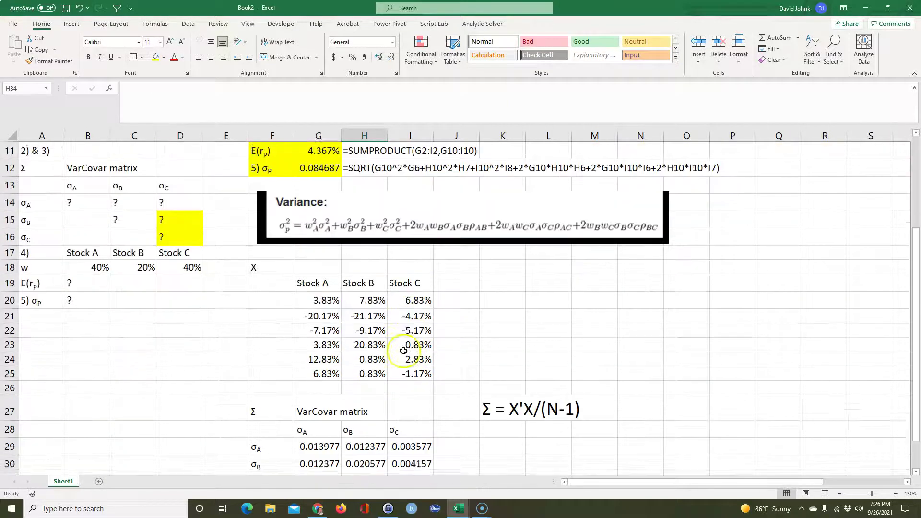
pyautogui.click(364, 432)
pyautogui.click(403, 417)
pyautogui.click(362, 433)
pyautogui.click(411, 392)
pyautogui.click(325, 430)
pyautogui.moveTo(319, 394)
pyautogui.mouseDown()
pyautogui.moveTo(317, 412)
pyautogui.moveTo(411, 392)
pyautogui.moveTo(411, 412)
pyautogui.moveTo(364, 413)
pyautogui.moveTo(311, 395)
pyautogui.mouseUp()
pyautogui.click(365, 395)
pyautogui.click(411, 395)
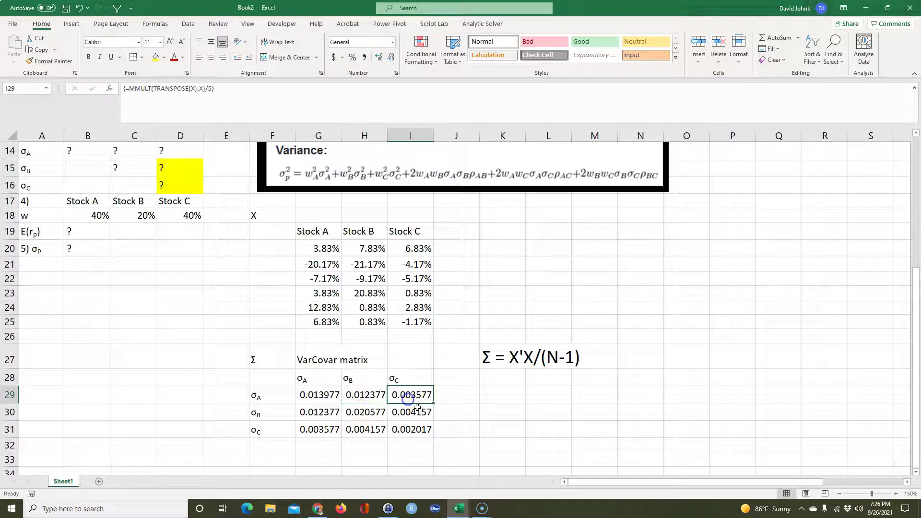
# Show the array formula of I29 as text in J29 using FORMULATEXT.
pyautogui.click(456, 399)
pyautogui.write('=form')
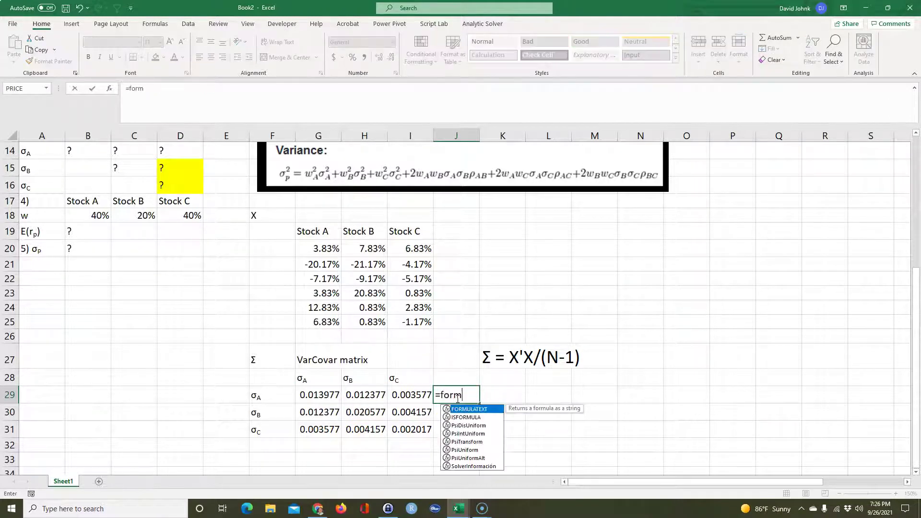
pyautogui.hscroll(2, 480, 403)
pyautogui.doubleClick(477, 409)
pyautogui.click(226, 394)
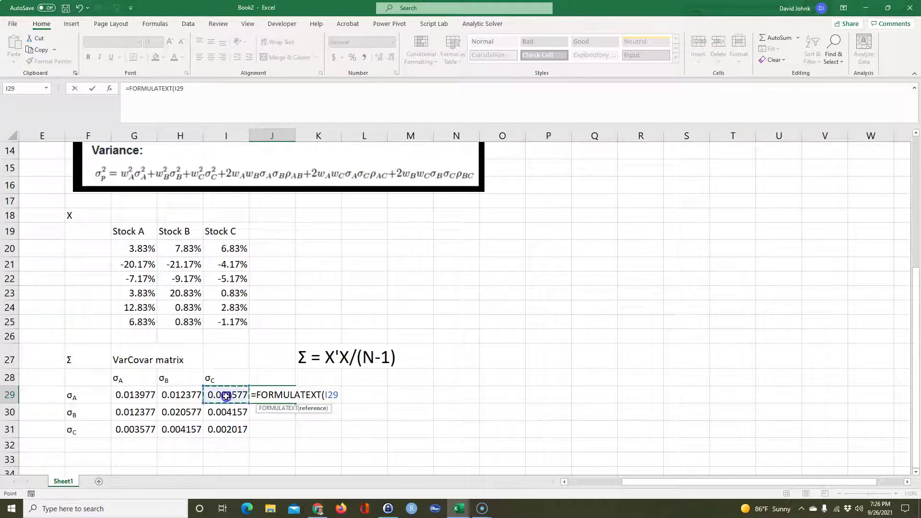
pyautogui.press('Return')
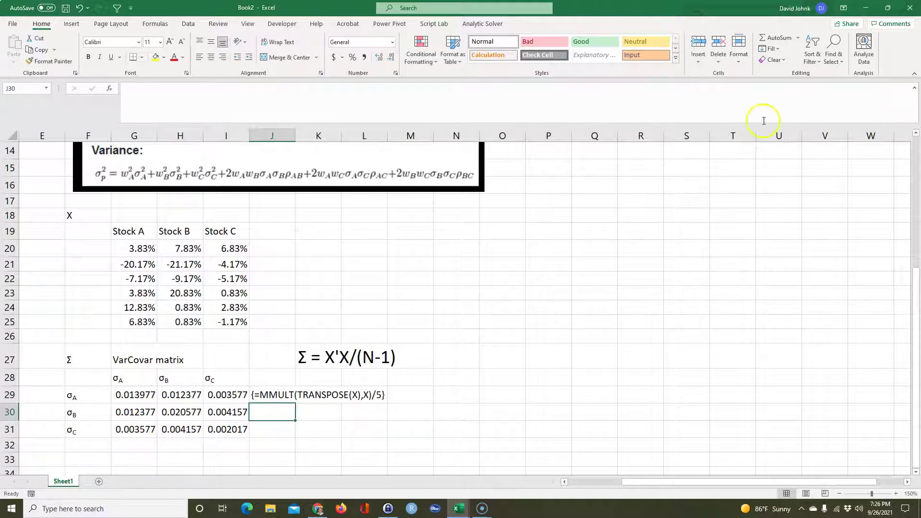
pyautogui.scroll(-1, 462, 308)
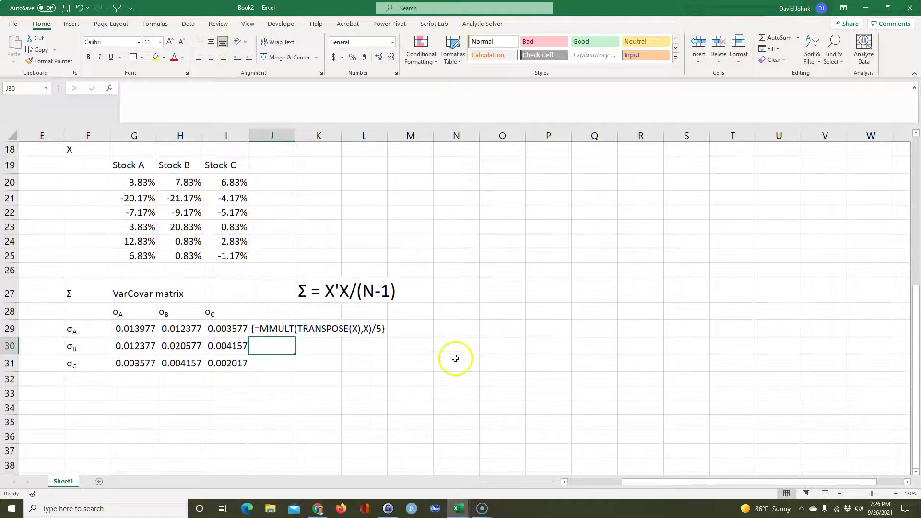
pyautogui.scroll(1, 288, 410)
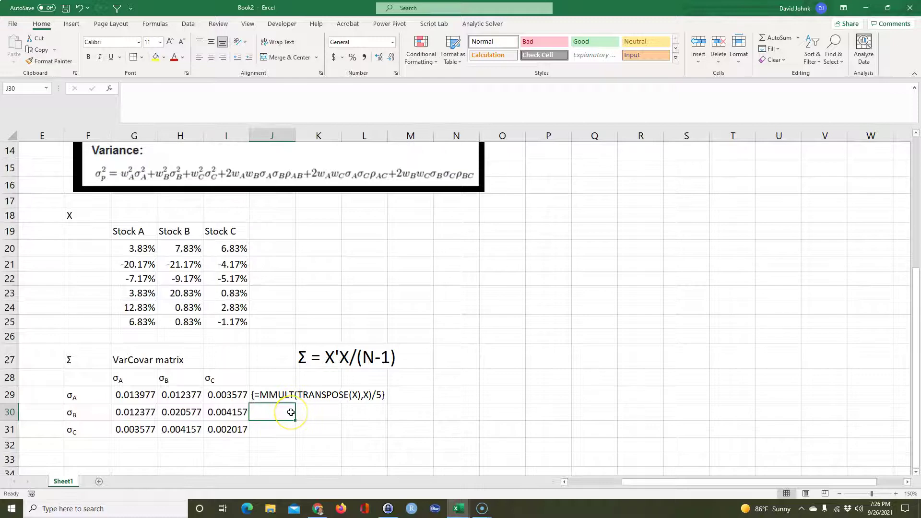
# Review the portfolio weights in G10:I10 and the earlier portfolio calculations above the X matrix.
pyautogui.scroll(5, 291, 412)
pyautogui.scroll(-1, 345, 401)
pyautogui.scroll(1, 335, 394)
pyautogui.moveTo(137, 164); pyautogui.dragTo(231, 164)
pyautogui.moveTo(137, 289); pyautogui.dragTo(226, 290)
pyautogui.scroll(-5, 288, 383)
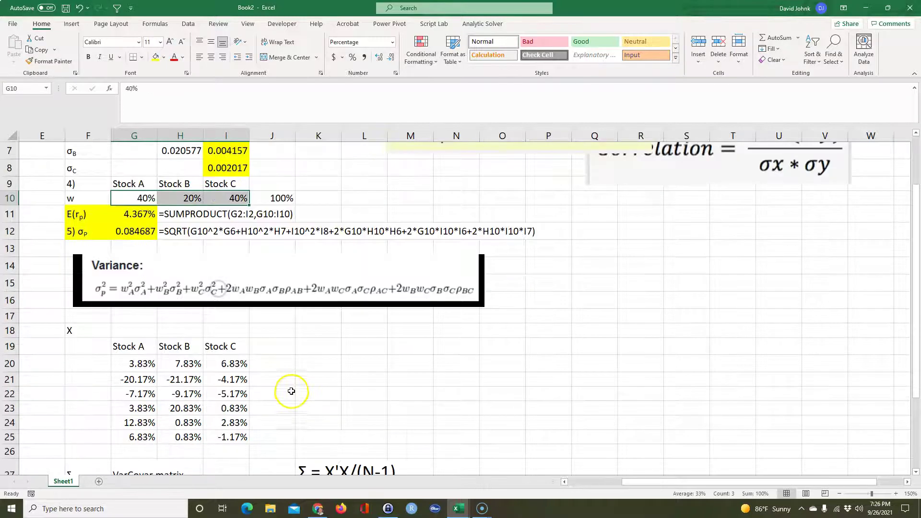
pyautogui.click(121, 437)
pyautogui.scroll(5, 84, 271)
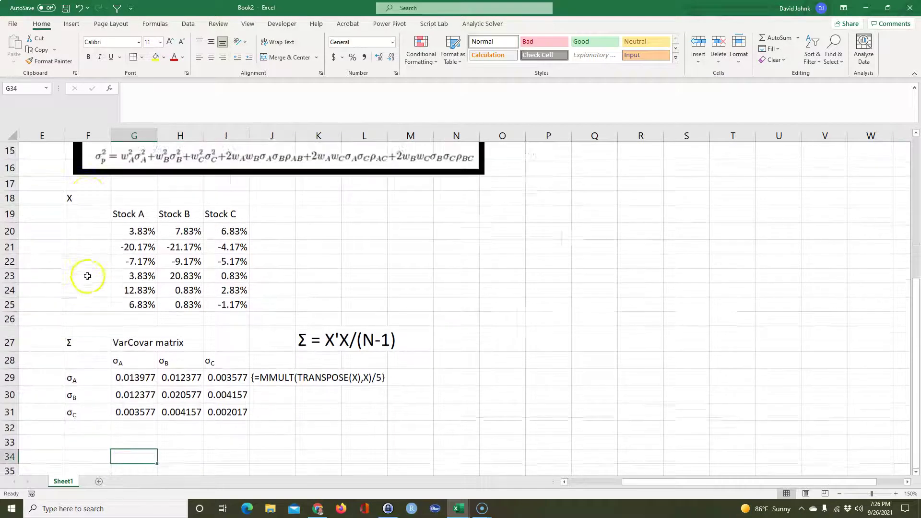
# Copy the label "5) σP" from F12 to F33 below the new VarCovar matrix.
pyautogui.click(80, 295)
pyautogui.rightClick(80, 295)
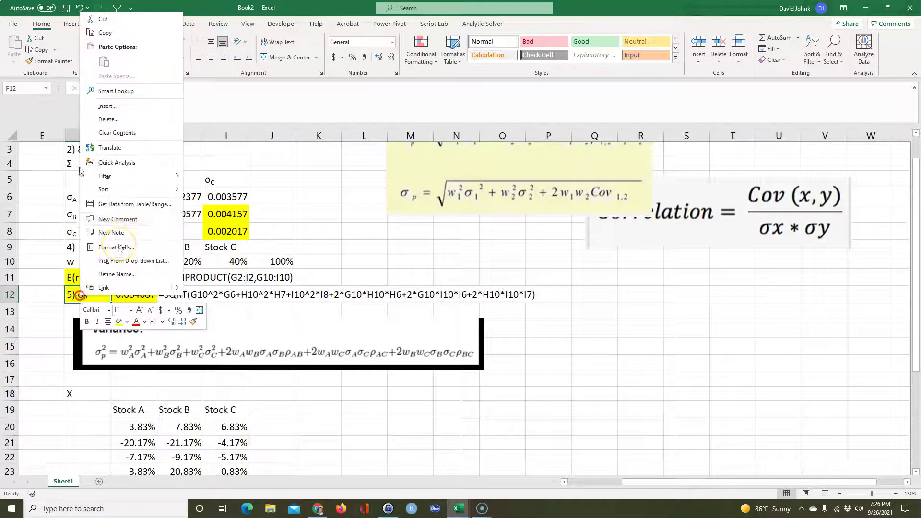
pyautogui.click(109, 38)
pyautogui.scroll(-5, 145, 294)
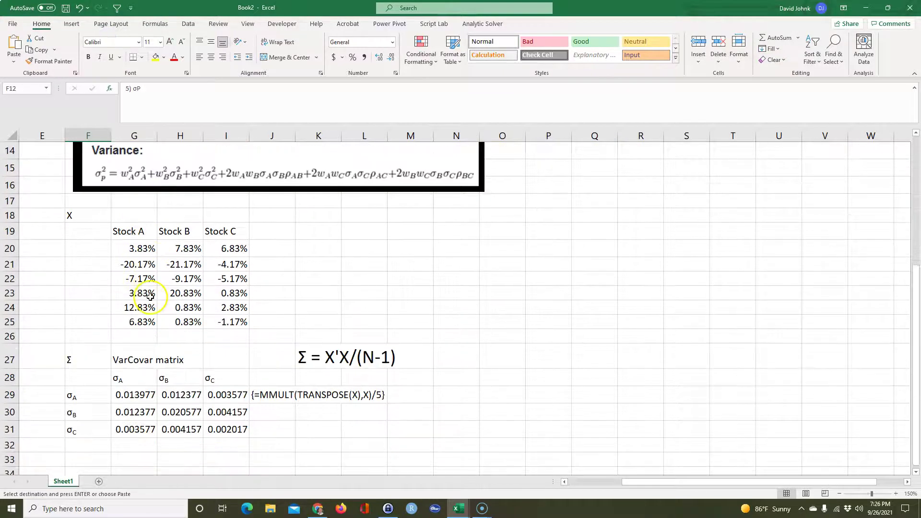
pyautogui.click(83, 395)
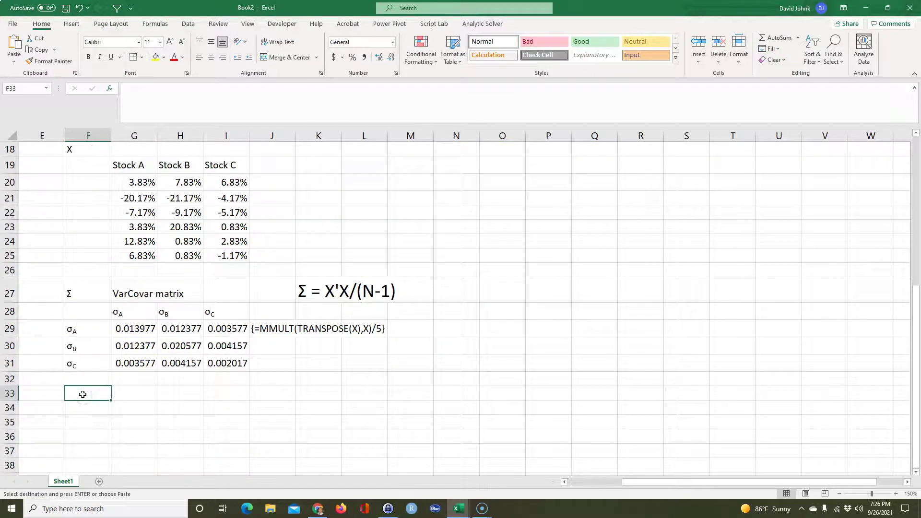
pyautogui.hotkey('ctrl', 'v')
pyautogui.click(132, 394)
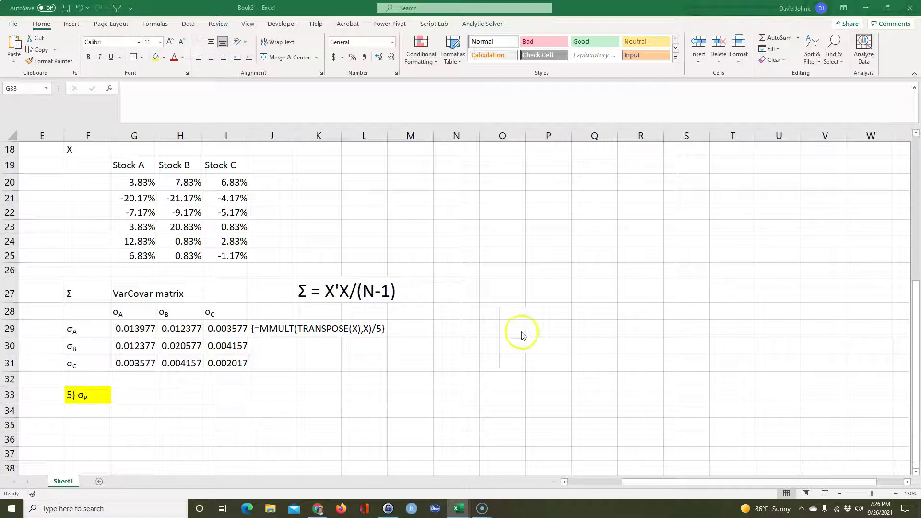
# Paste the picture of the portfolio volatility formula and place it beside the VarCovar matrix, around columns O to S.
pyautogui.hotkey('ctrl', 'v')
pyautogui.moveTo(336, 396); pyautogui.dragTo(675, 358)
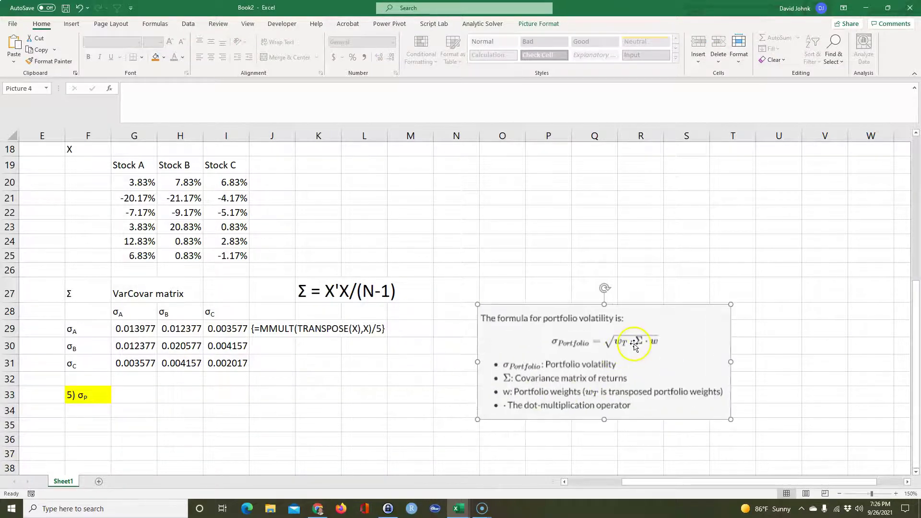
pyautogui.click(149, 393)
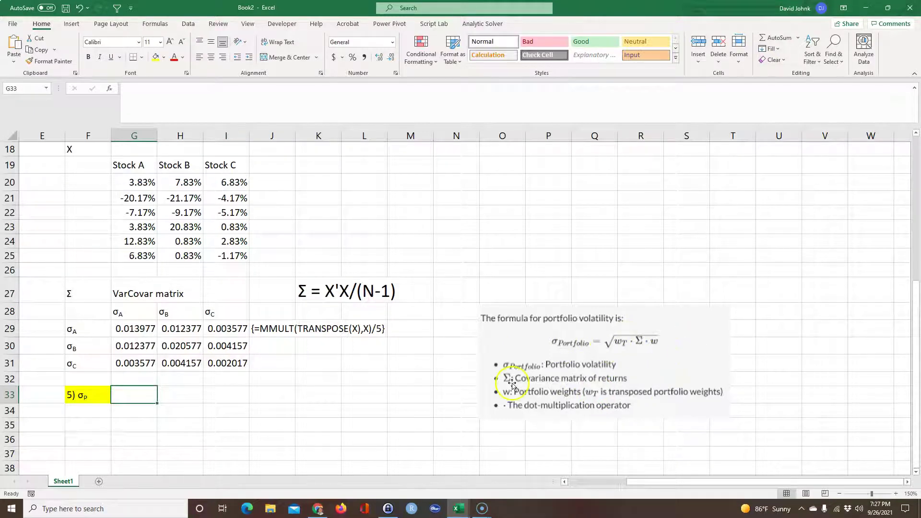
# Name the VarCovar matrix range G29:I31 varcovar.
pyautogui.scroll(1, 263, 391)
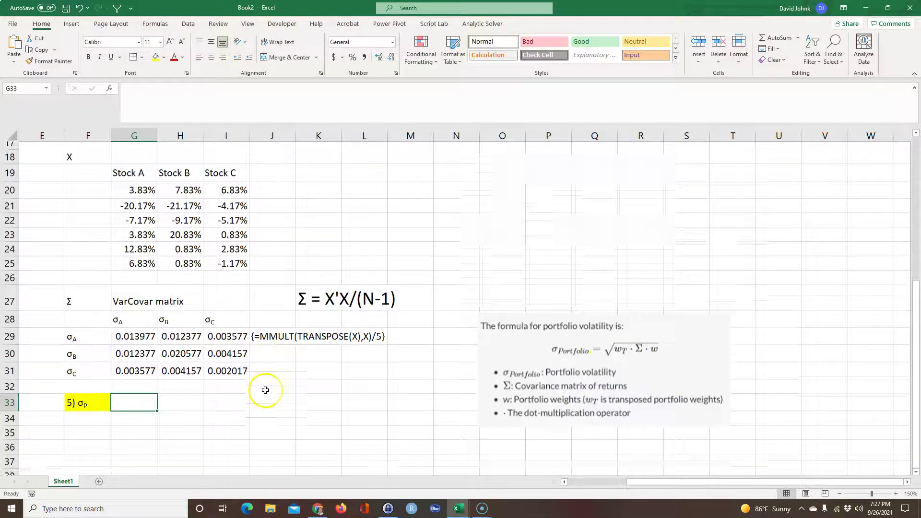
pyautogui.moveTo(137, 377); pyautogui.dragTo(237, 412)
pyautogui.click(21, 92)
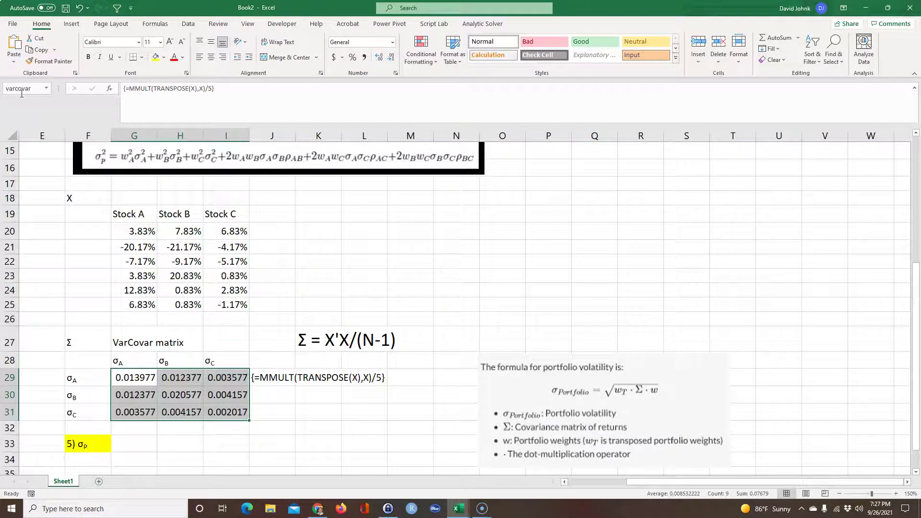
# Begin the σP formula in G33 with the product of the weights and the matrix, =MMULT(G10:I10,varcovar).
pyautogui.click(132, 446)
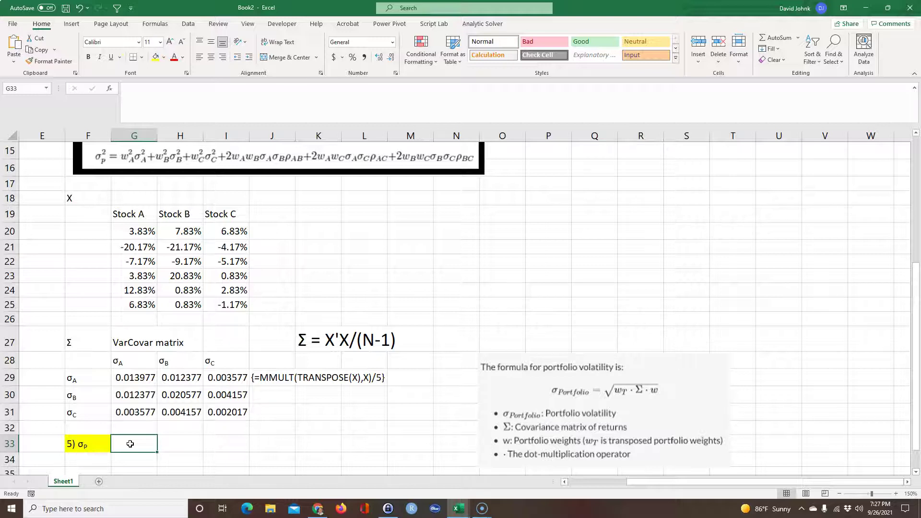
pyautogui.write('=mmult')
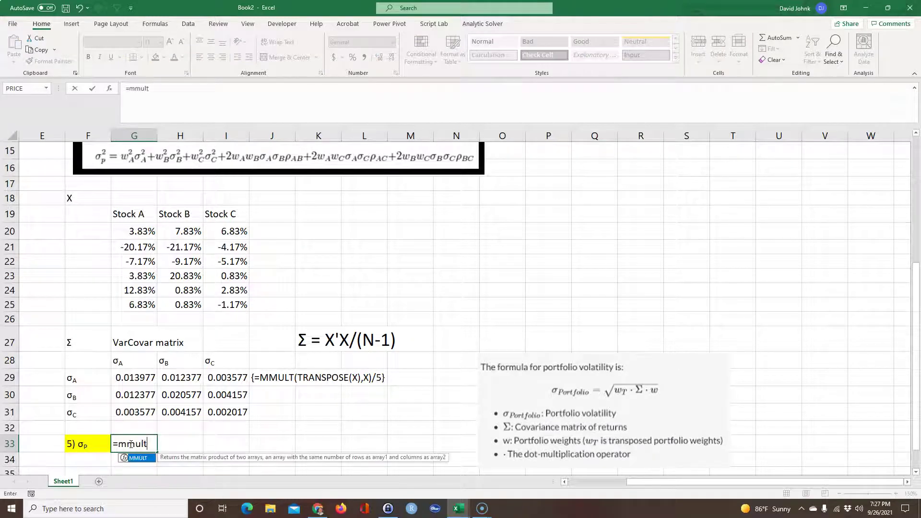
pyautogui.write('(')
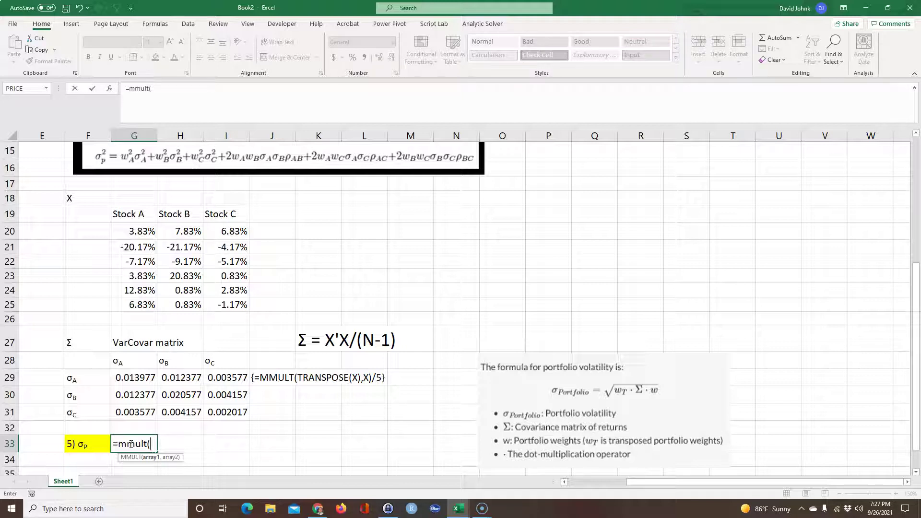
pyautogui.scroll(4, 333, 232)
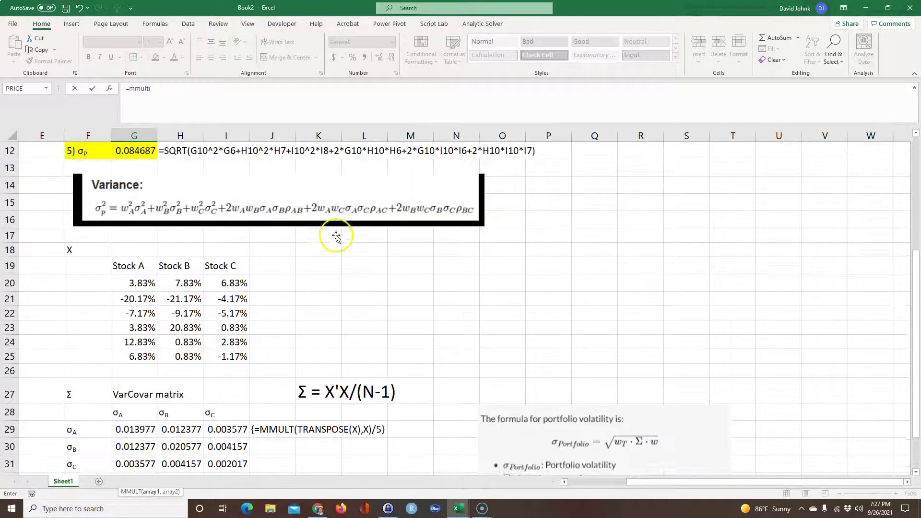
pyautogui.moveTo(120, 250); pyautogui.dragTo(243, 248)
pyautogui.scroll(-4, 269, 346)
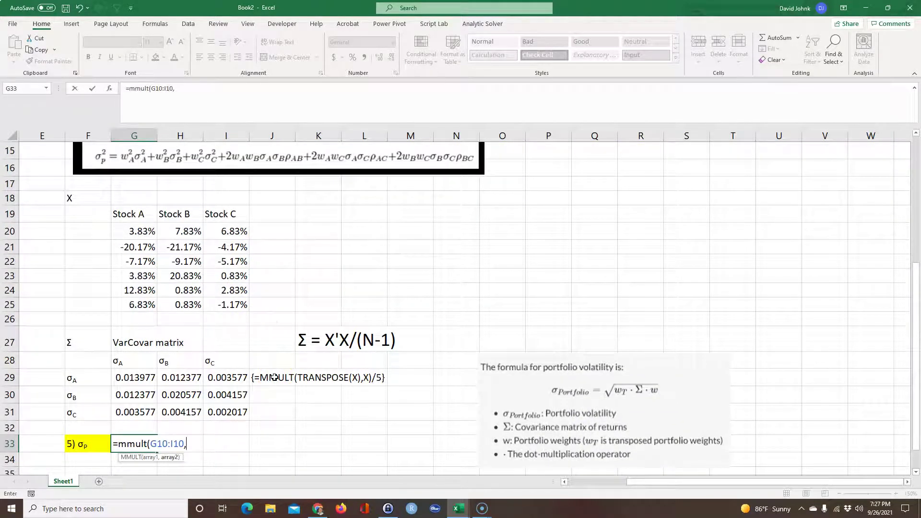
pyautogui.write(',var')
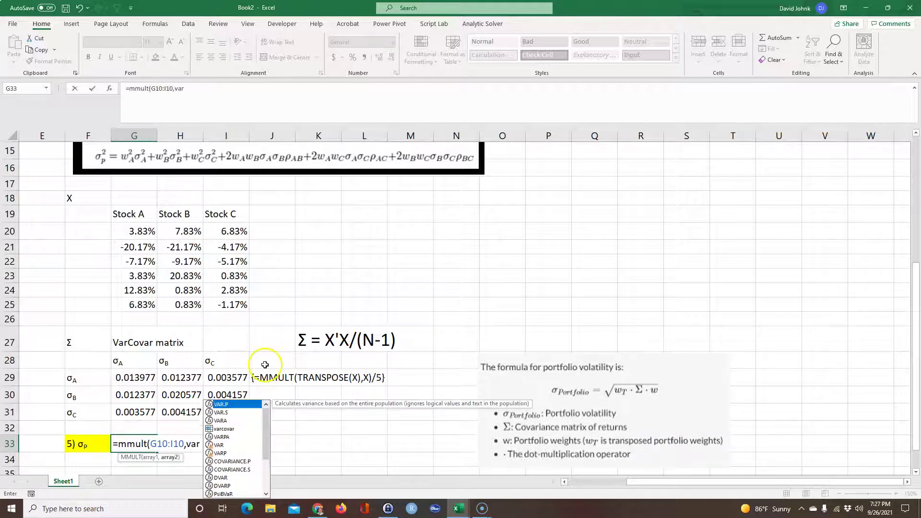
pyautogui.doubleClick(223, 429)
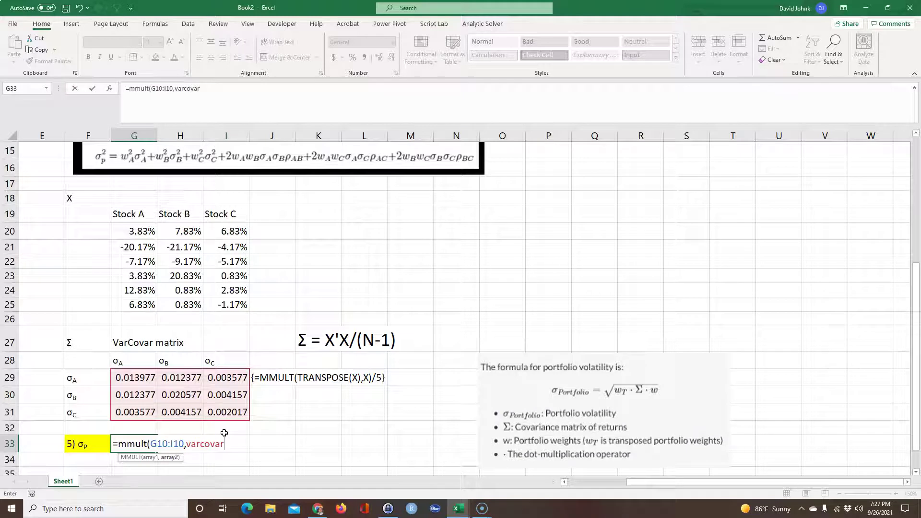
pyautogui.write(')')
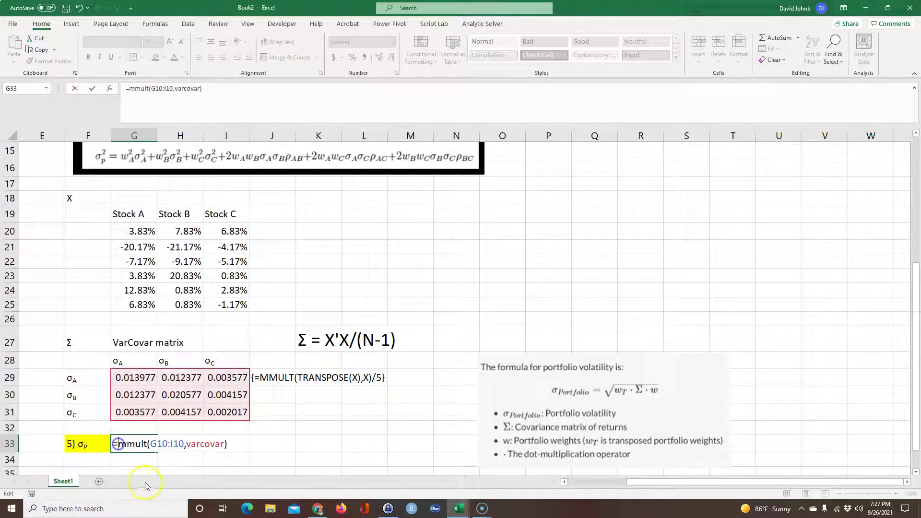
# Nest the G33 product in an outer MMULT with TRANSPOSE(G10:I10) as the second array.
pyautogui.write('mmult')
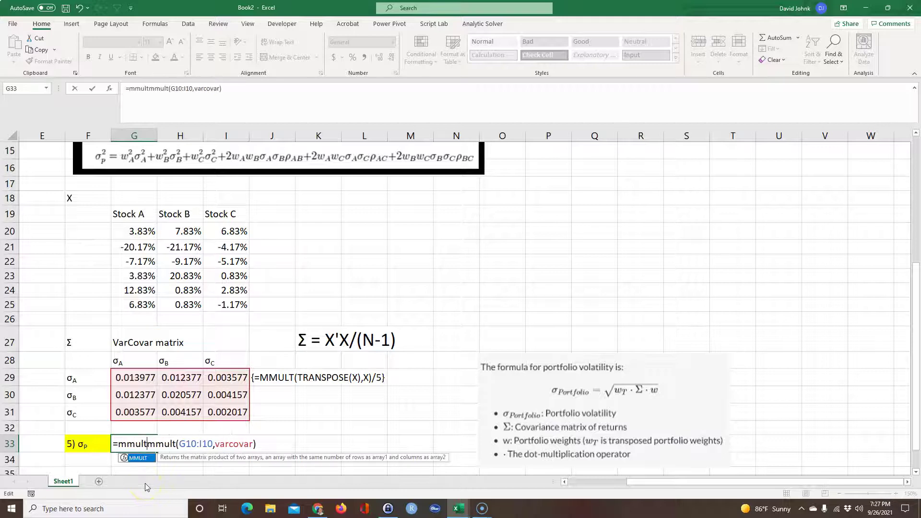
pyautogui.write('(')
pyautogui.click(270, 442)
pyautogui.write(',jt')
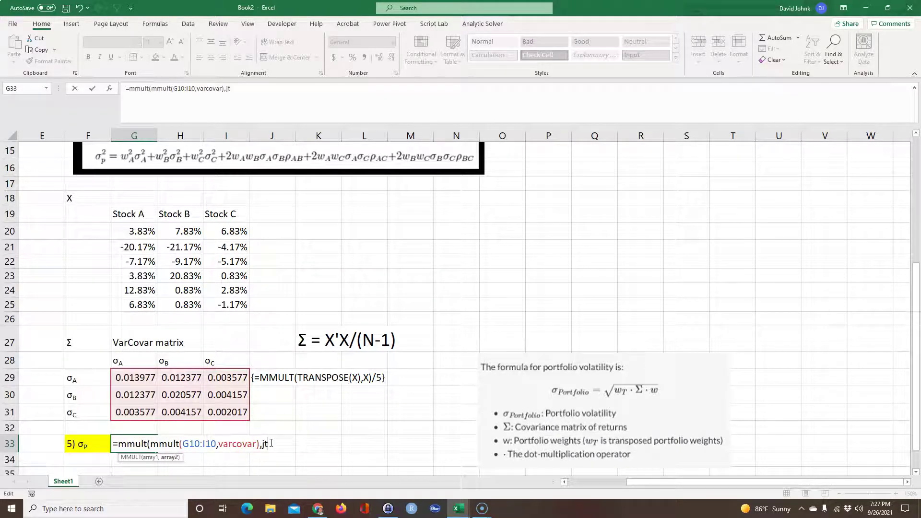
pyautogui.press('BackSpace')
pyautogui.press('BackSpace')
pyautogui.write('t')
pyautogui.write('ranps')
pyautogui.scroll(4, 298, 329)
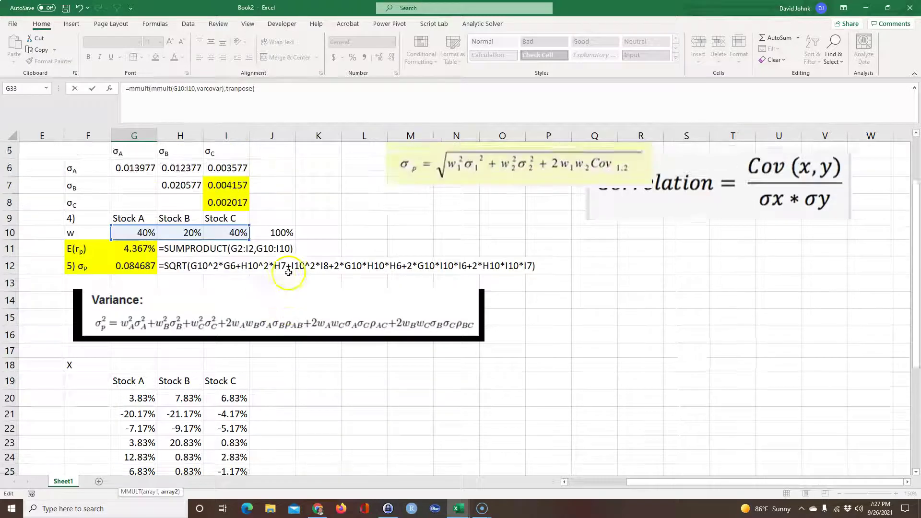
pyautogui.moveTo(150, 262); pyautogui.dragTo(229, 261)
pyautogui.scroll(-4, 309, 349)
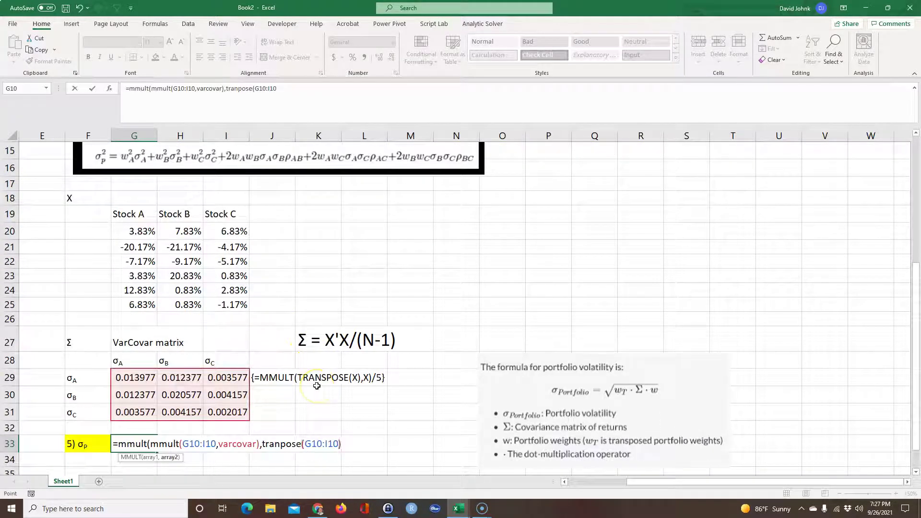
pyautogui.write('))')
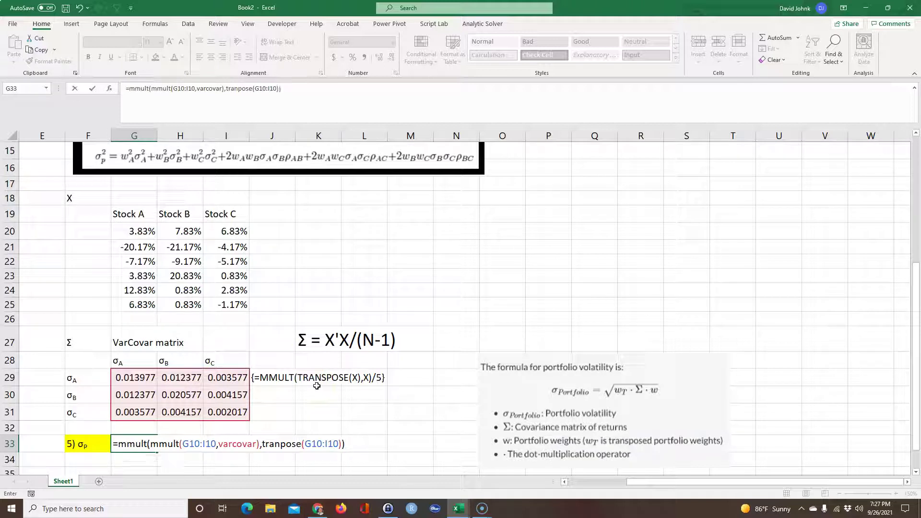
pyautogui.click(279, 444)
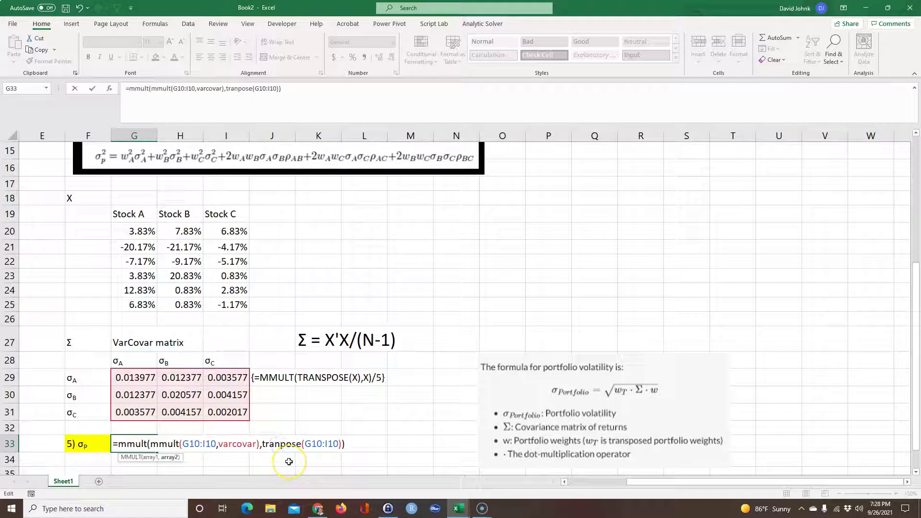
pyautogui.write('s')
# Wrap the G33 formula in SQRT and enter it as an array formula, =SQRT(MMULT(MMULT(G10:I10,varcovar),TRANSPOSE(G10:I10))).
pyautogui.click(117, 444)
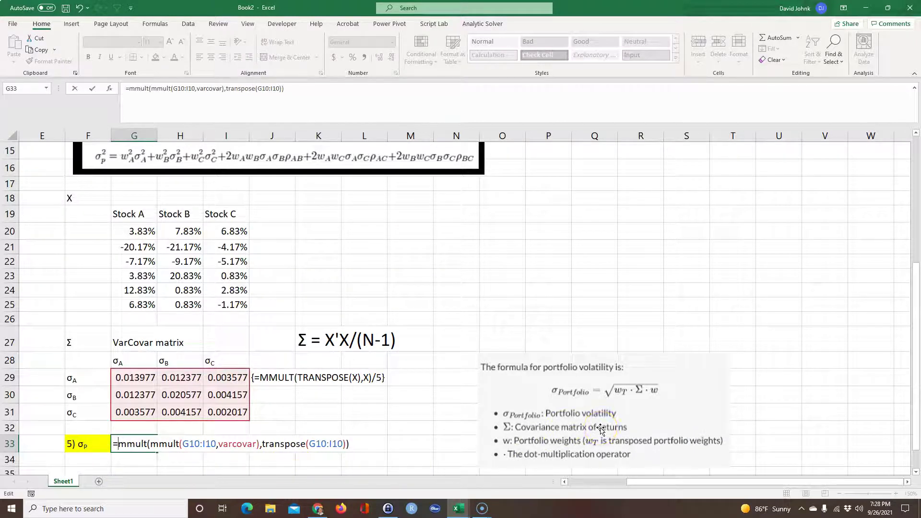
pyautogui.write('sqrt(')
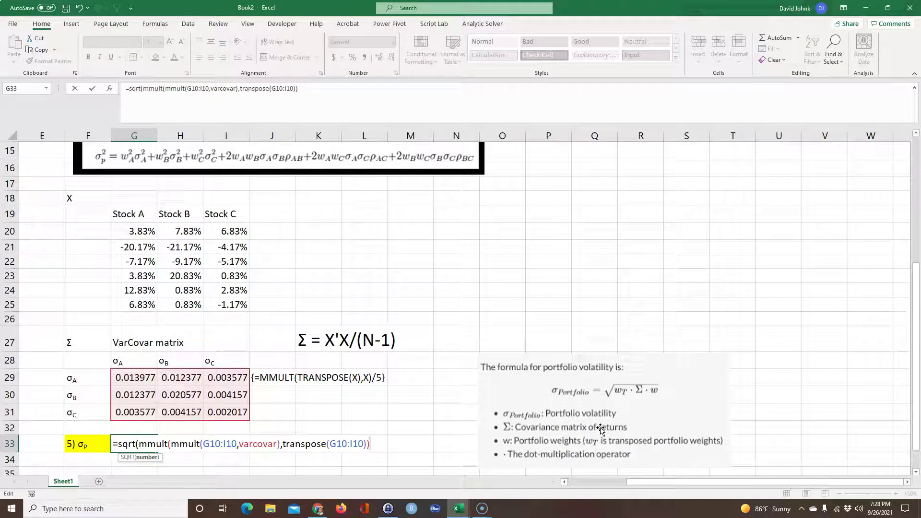
pyautogui.press('End')
pyautogui.write(')')
pyautogui.hotkey('ctrl', 'shift', 'Return')
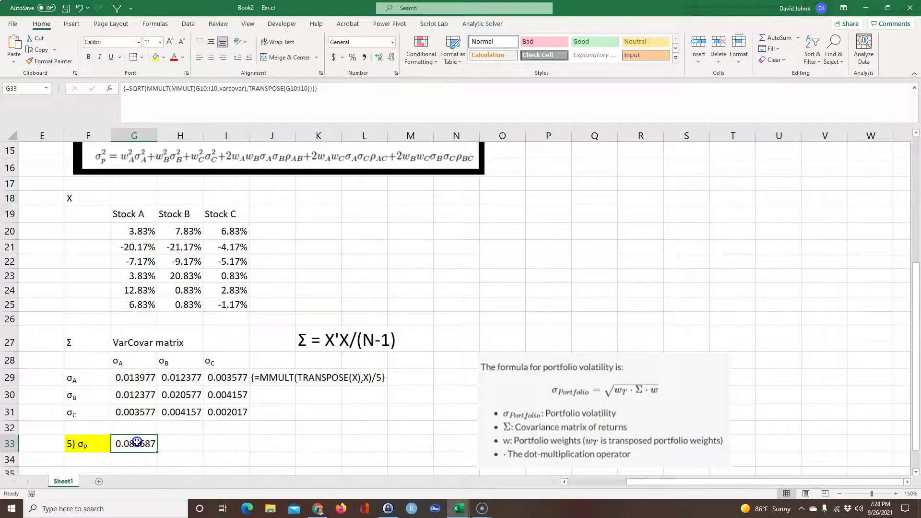
# Fill the σP result cell G33 with yellow and compare it with the earlier σP in G12.
pyautogui.scroll(-1, 144, 446)
pyautogui.click(154, 58)
pyautogui.scroll(3, 324, 263)
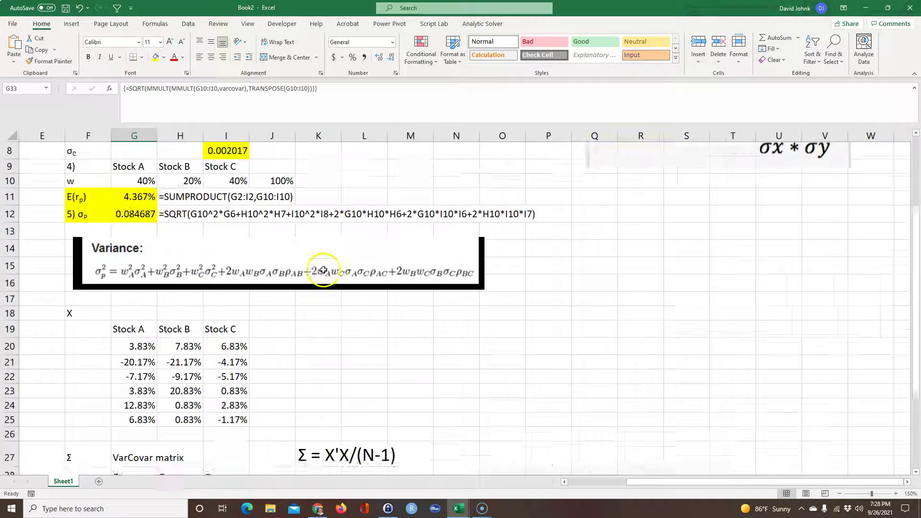
pyautogui.click(127, 228)
pyautogui.scroll(-2, 205, 335)
pyautogui.scroll(-1, 204, 334)
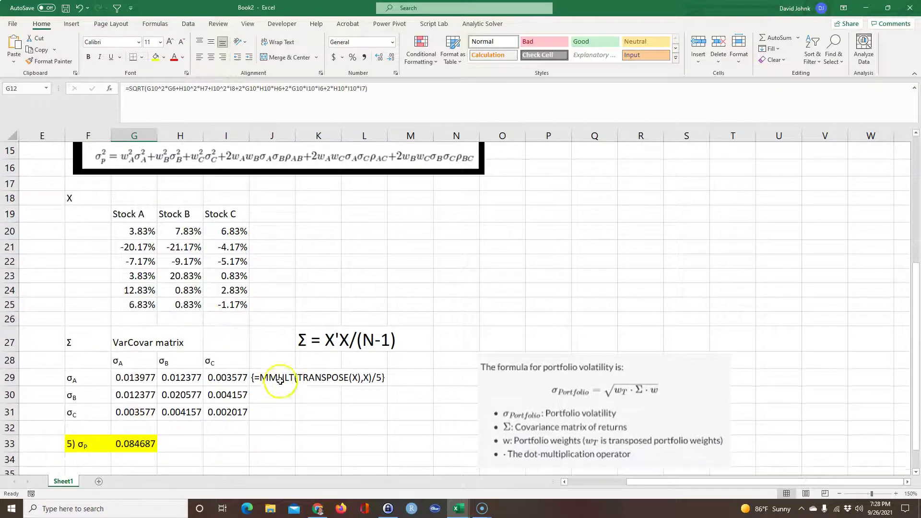
# Copy the FORMULATEXT formula from J29 to H33 to show the array formula of G33 as text.
pyautogui.click(275, 375)
pyautogui.hotkey('ctrl', 'c')
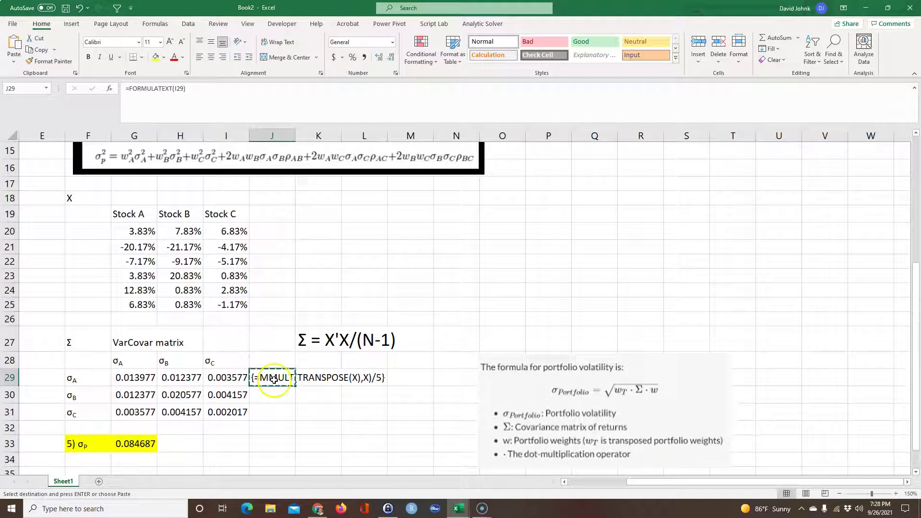
pyautogui.click(181, 444)
pyautogui.hotkey('ctrl', 'v')
pyautogui.click(365, 426)
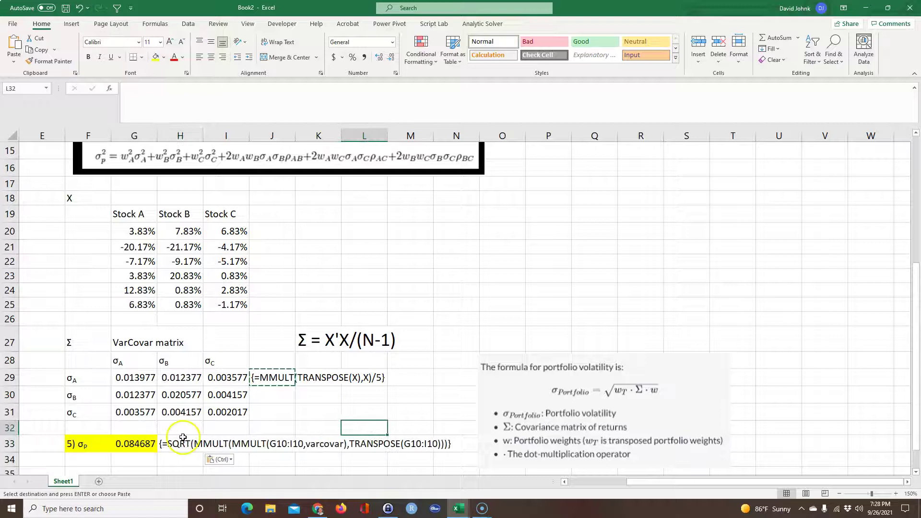
# Compare the long σP formula in G12 and the three-asset variance formula with the matrix solution.
pyautogui.scroll(1, 217, 343)
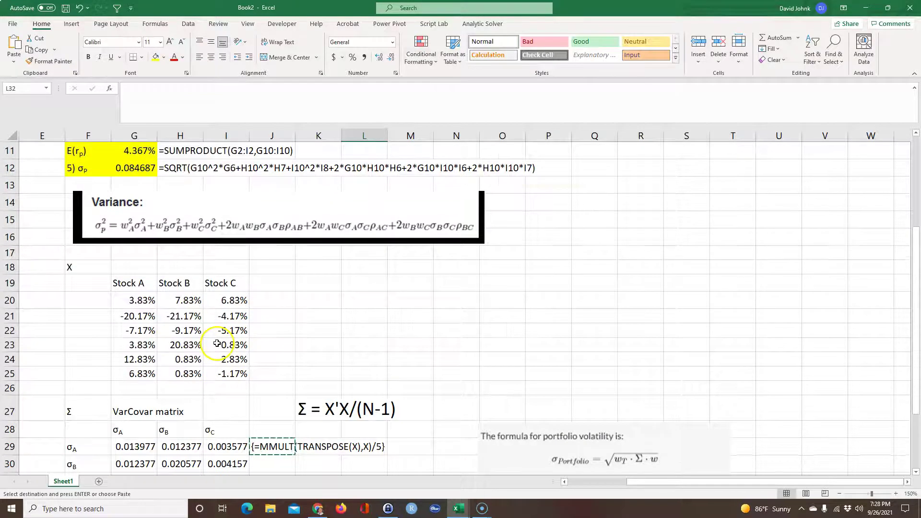
pyautogui.scroll(3, 217, 343)
pyautogui.scroll(-1, 230, 331)
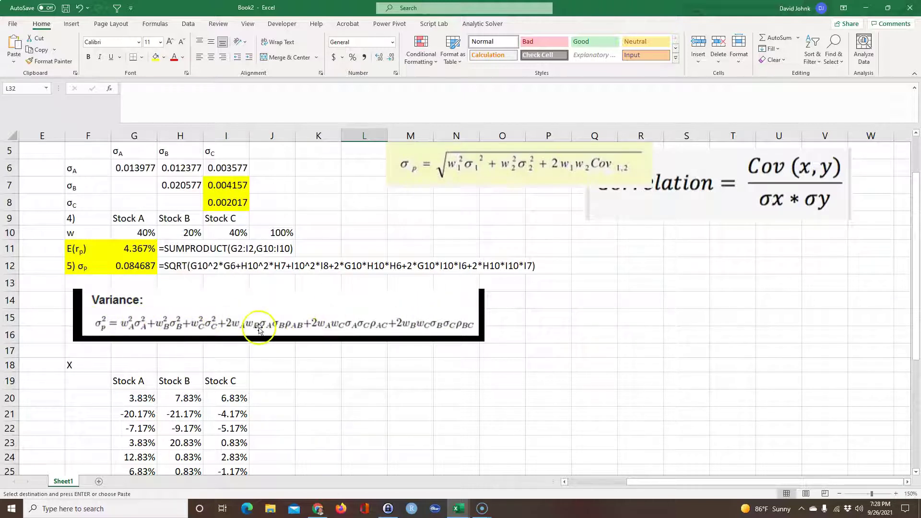
pyautogui.scroll(-3, 343, 335)
pyautogui.scroll(2, 343, 332)
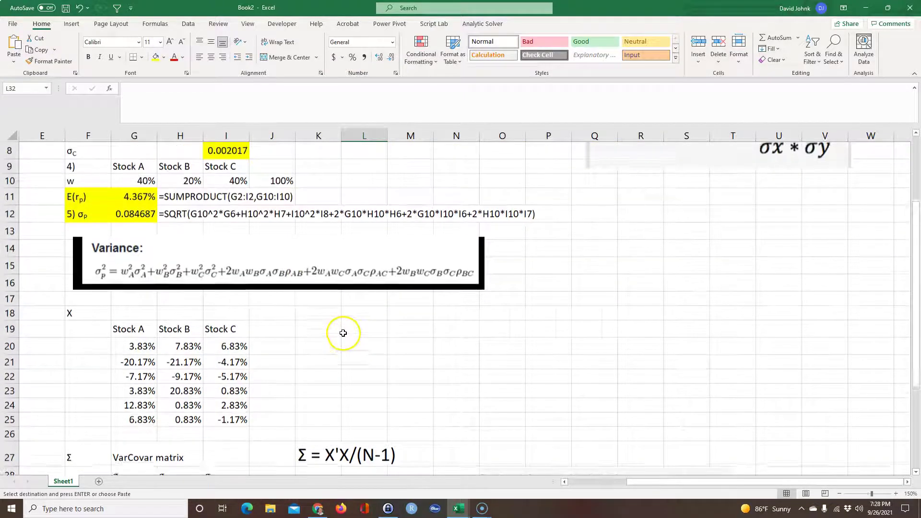
pyautogui.scroll(2, 343, 333)
pyautogui.click(126, 312)
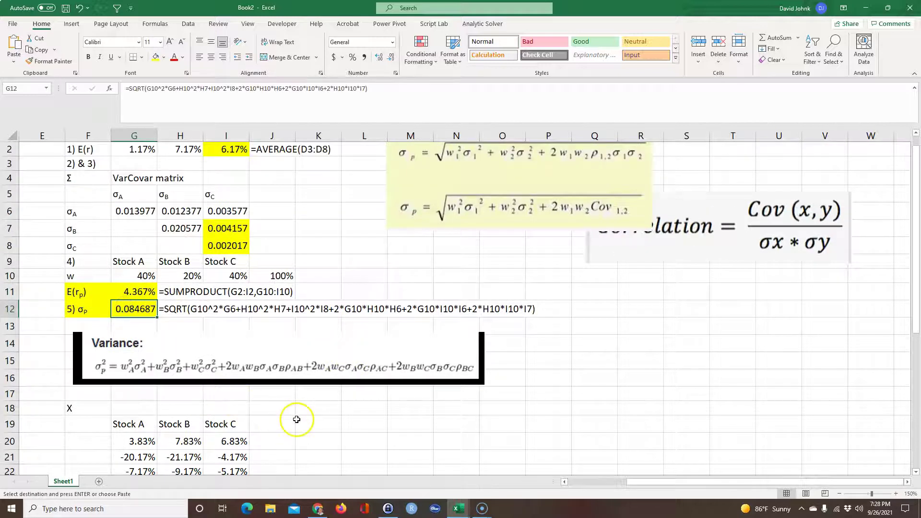
# End the pending copy at the matrix σP cell G33 and nudge the portfolio volatility formula picture slightly away from the H33 formula text.
pyautogui.scroll(-5, 296, 420)
pyautogui.click(137, 430)
pyautogui.press('Escape')
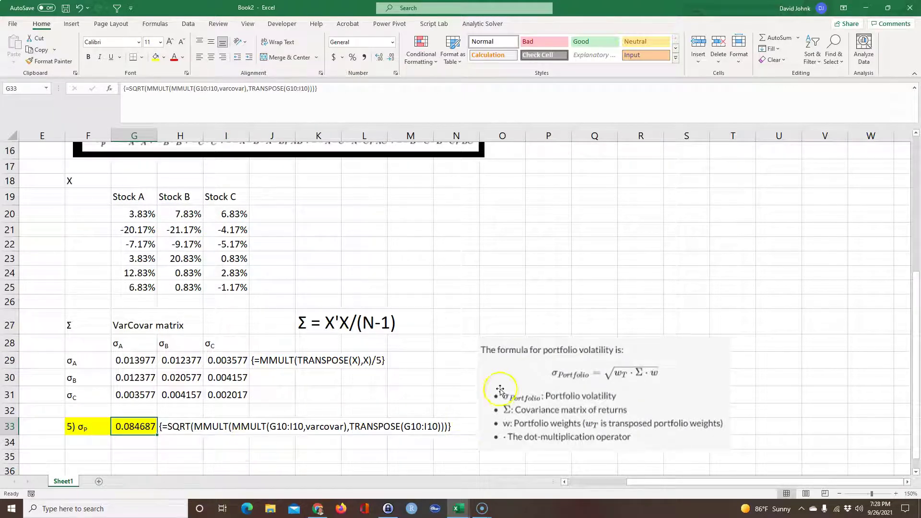
pyautogui.moveTo(512, 365); pyautogui.dragTo(518, 363)
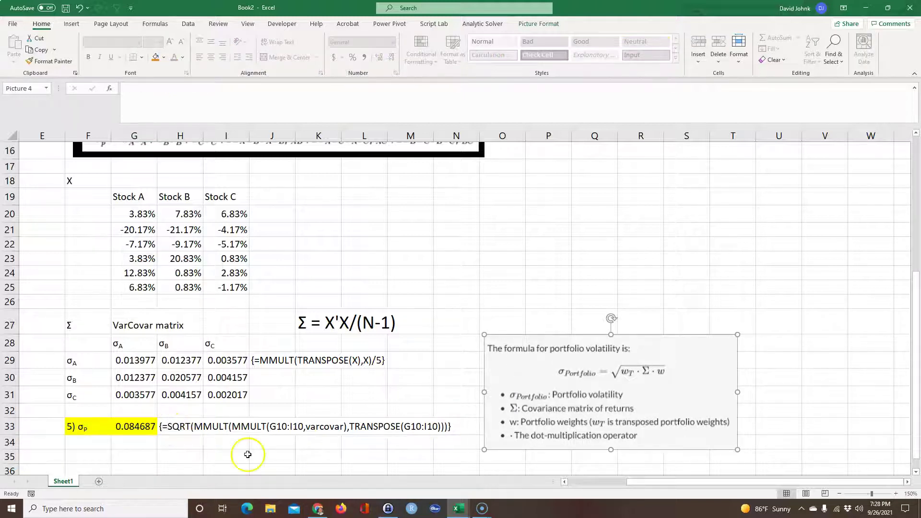
# Enter the note "cntrl-shift-enter" in H34, below the displayed σP array formula.
pyautogui.click(183, 442)
pyautogui.write('cntrl-shift-enter')
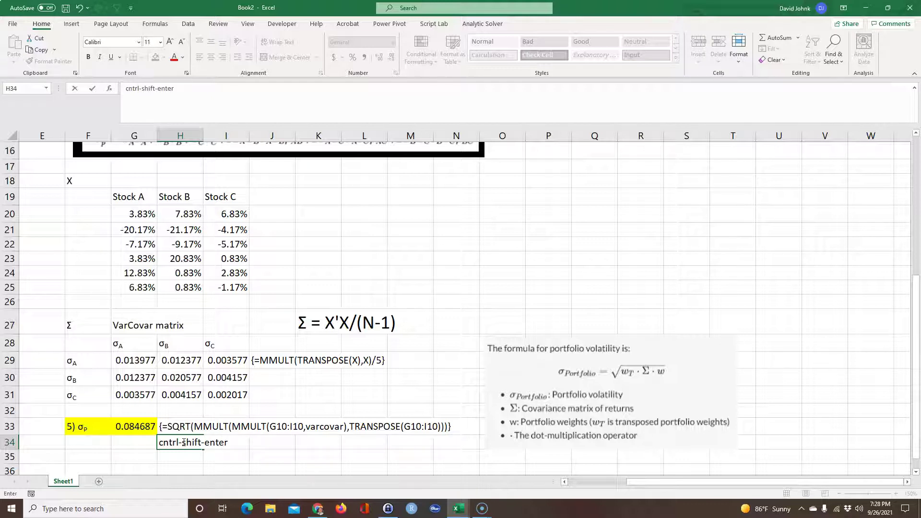
pyautogui.click(265, 465)
# Select the variance-covariance matrix G29:I31 to check its array formula, and review the given data and solution at the start of the sheet.
pyautogui.moveTo(130, 360); pyautogui.dragTo(213, 393)
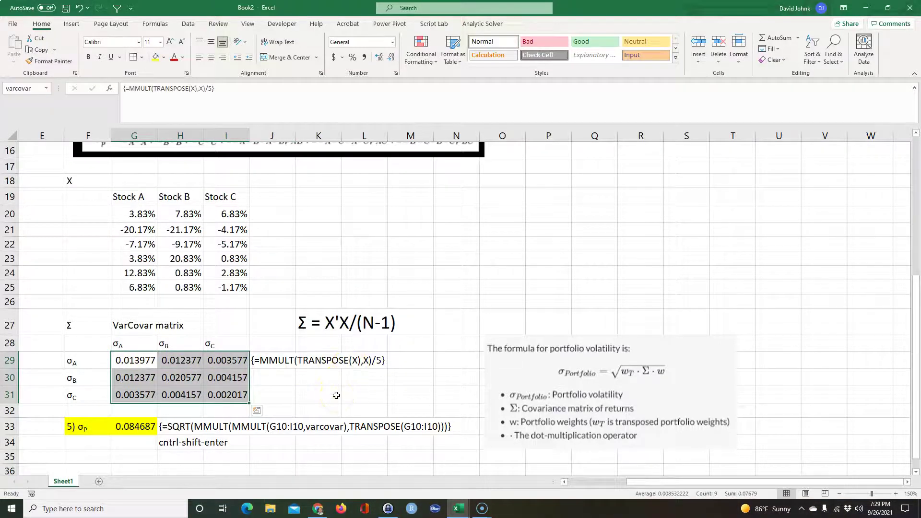
pyautogui.scroll(3, 344, 269)
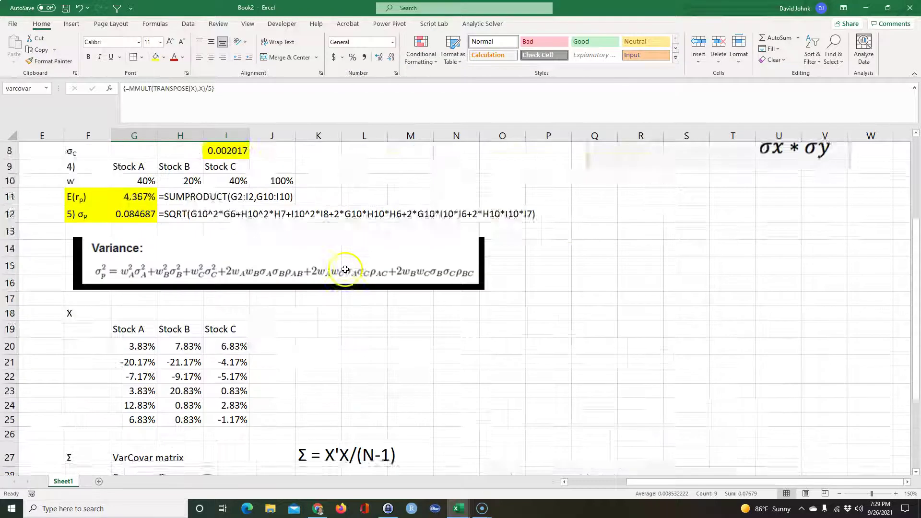
pyautogui.scroll(3, 345, 270)
pyautogui.hscroll(-2, 374, 268)
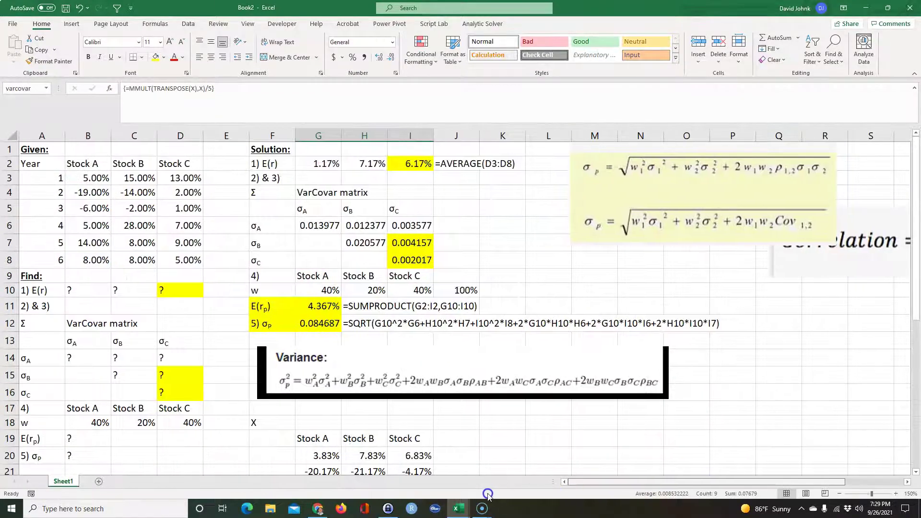